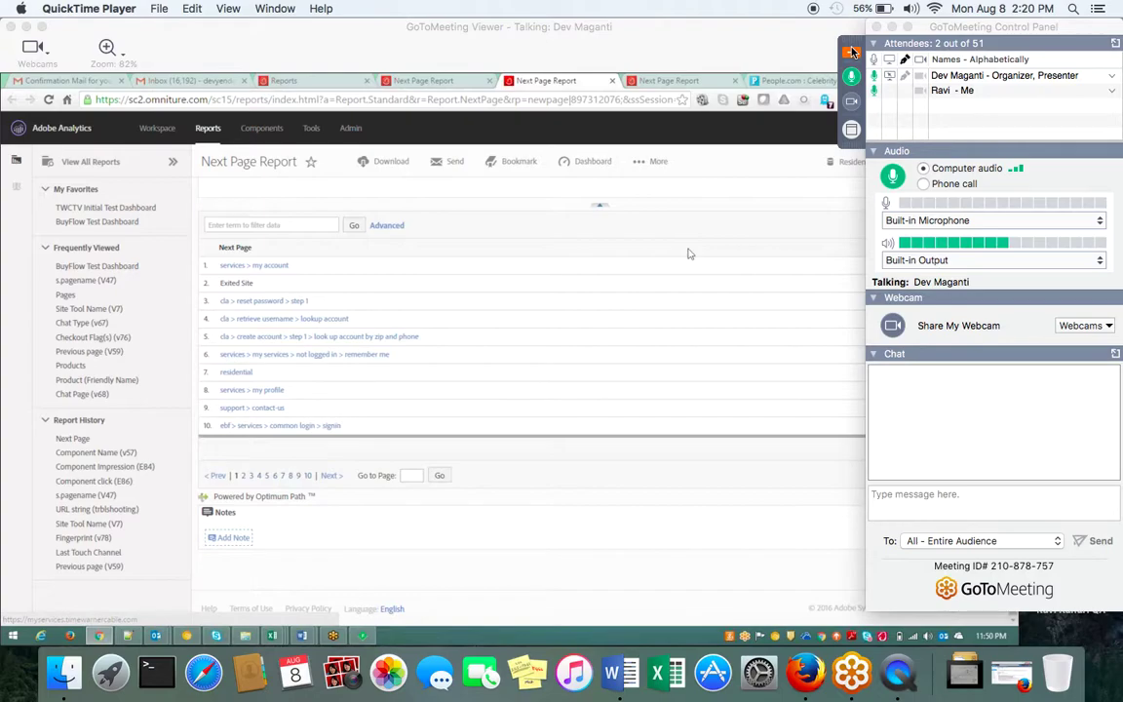
- Collapse the meeting control panel and reposition the viewer window to show the full shared screen
left_click(743, 36)
left_click_drag(743, 36, 805, 39)
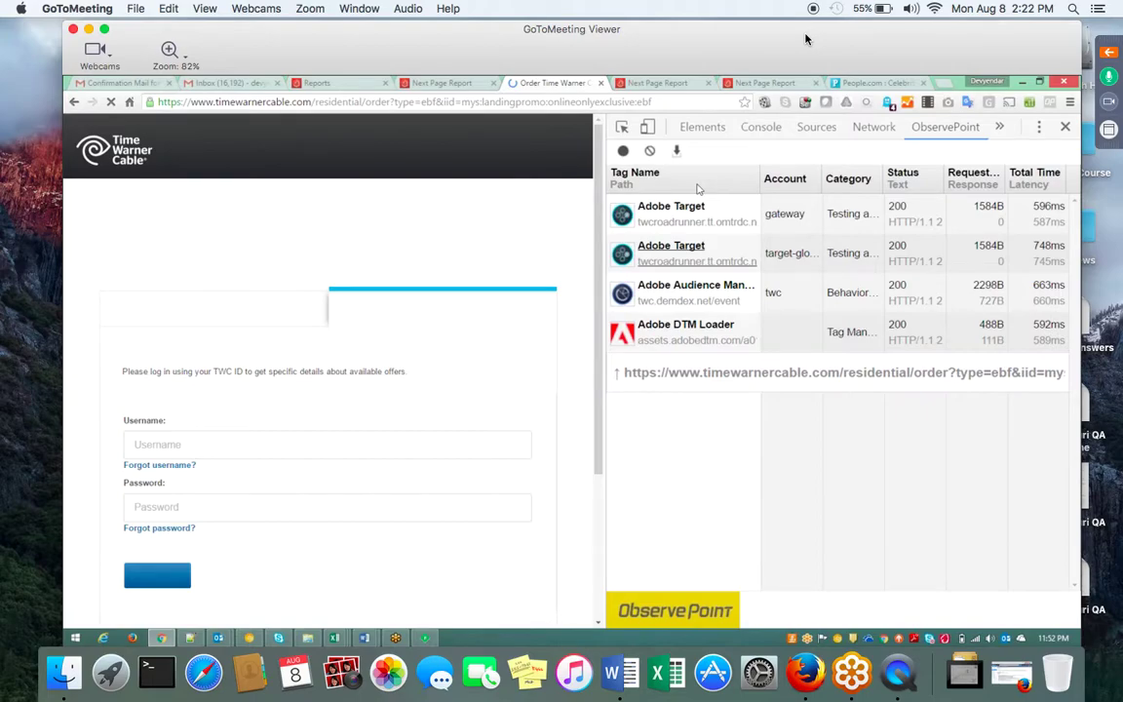
- Show the developer console drawer and look through the tags ObservePoint captured for the Time Warner Cable order page
key("Escape")
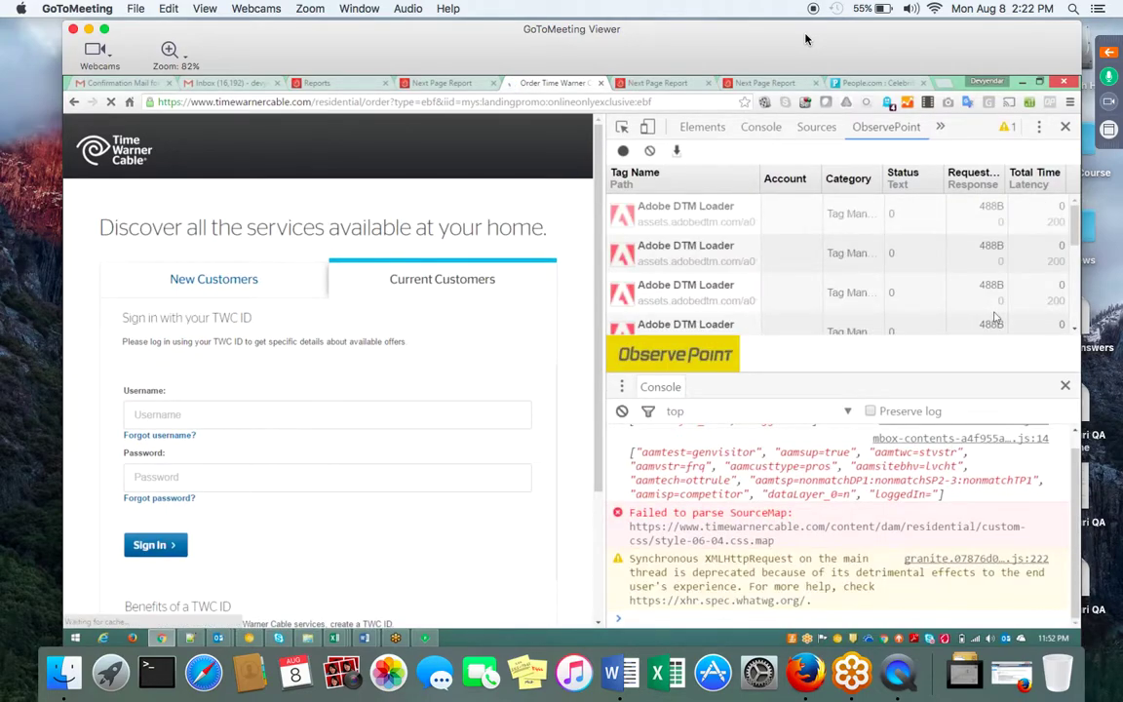
scroll(769, 243, "down", 1)
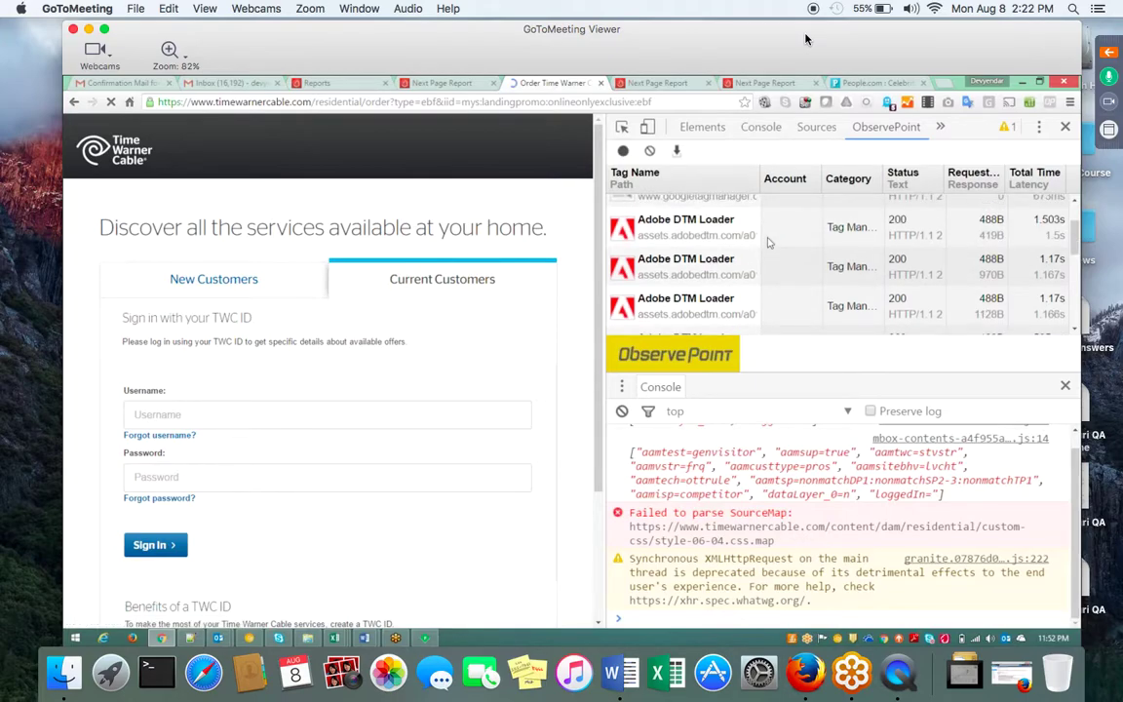
scroll(768, 242, "down", 3)
scroll(768, 243, "up", 1)
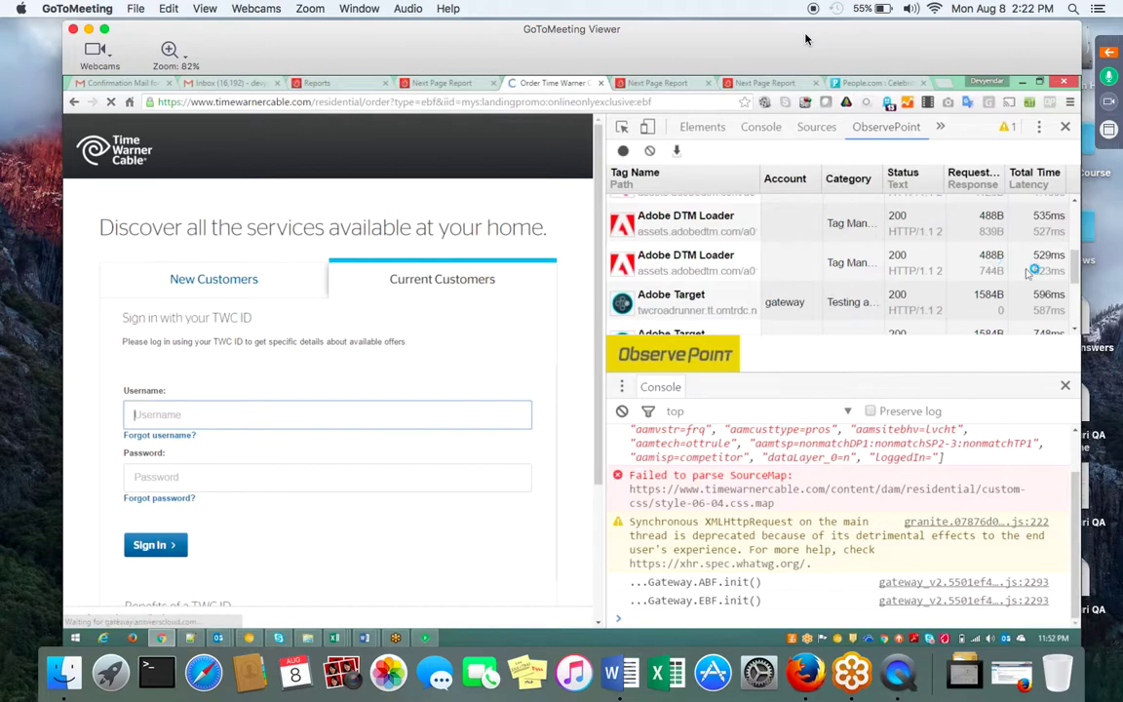
scroll(770, 306, "up", 1)
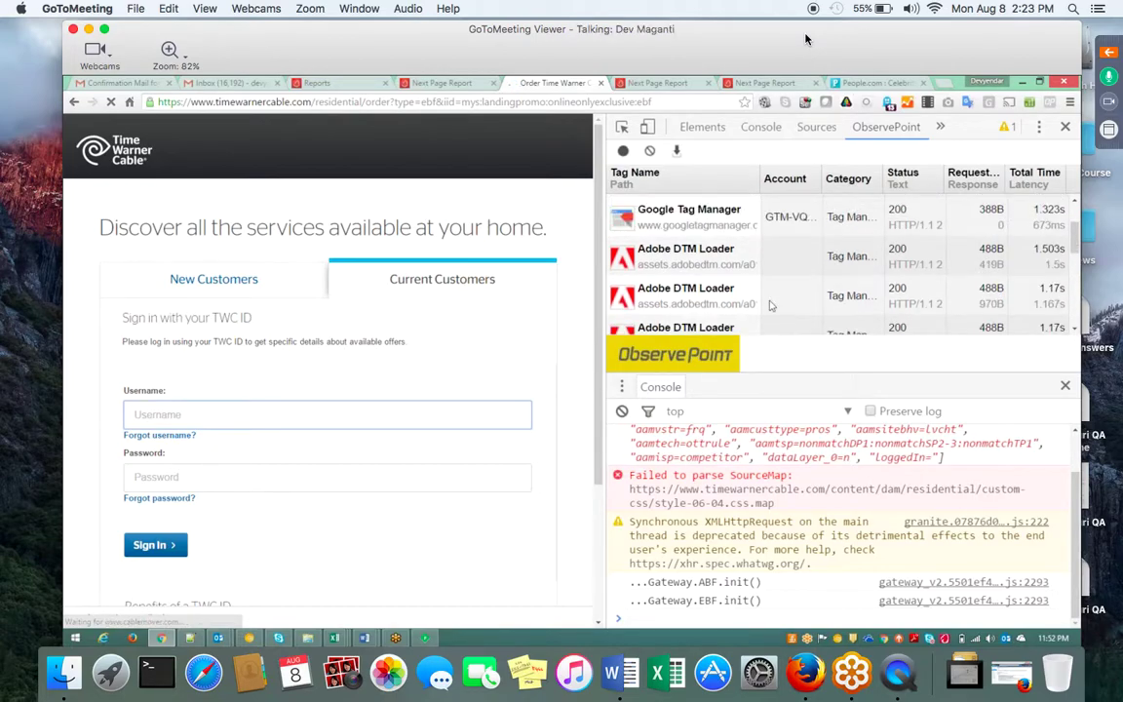
- Inspect the Adobe Analytics request's variables in ObservePoint, down to the Page Name value under Page Information
left_click(768, 297)
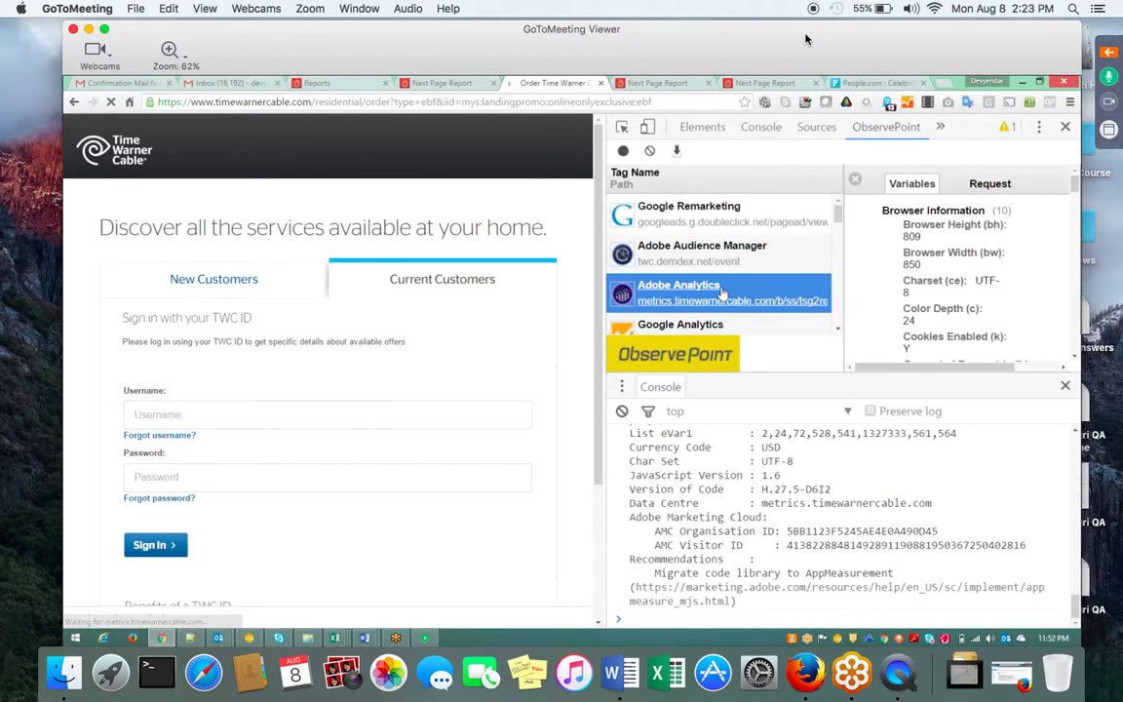
scroll(985, 300, "down", 1)
scroll(985, 299, "down", 10)
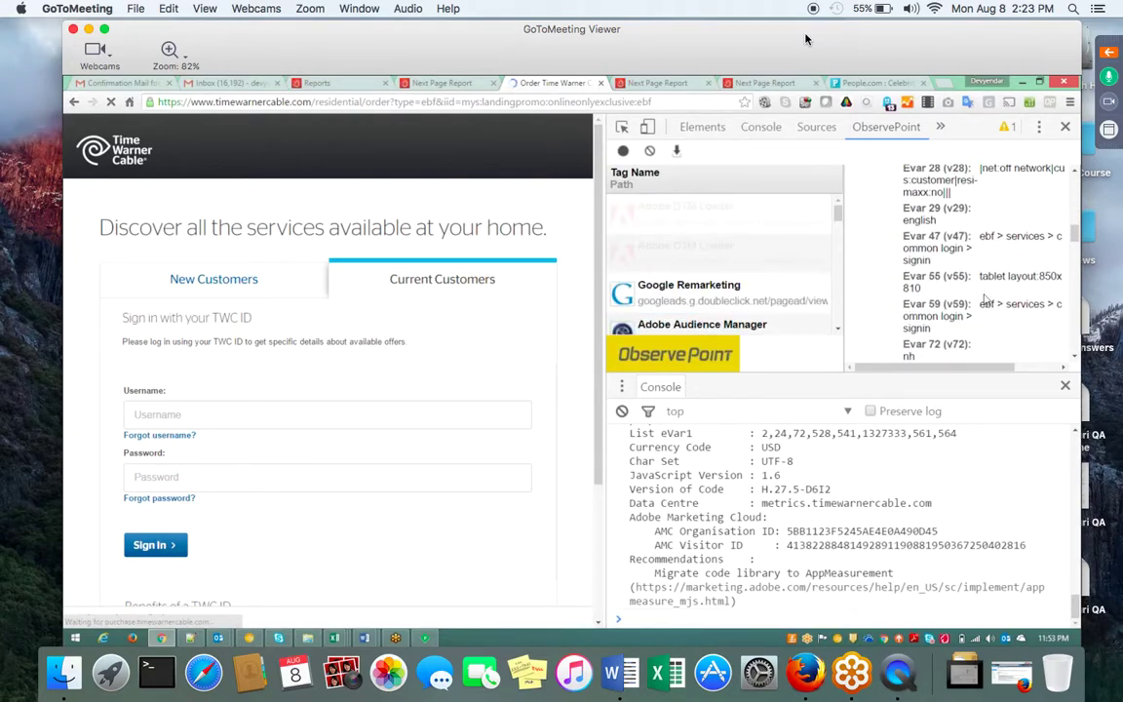
scroll(985, 301, "down", 1)
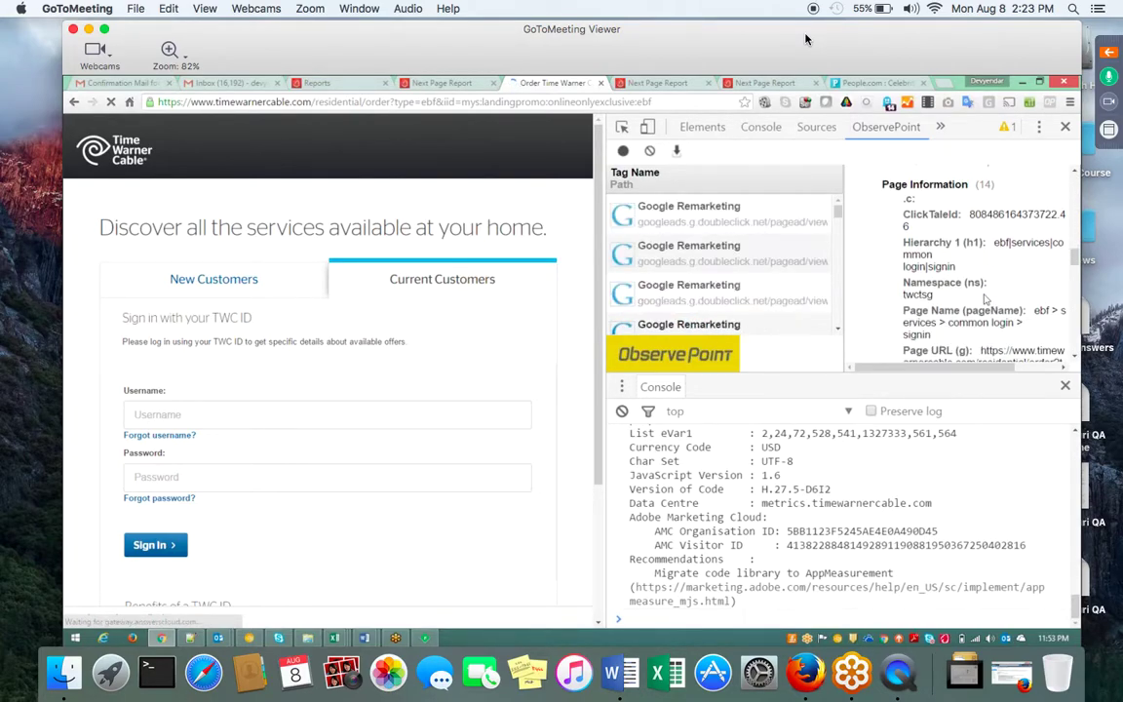
double_click(1001, 315)
triple_click(994, 315)
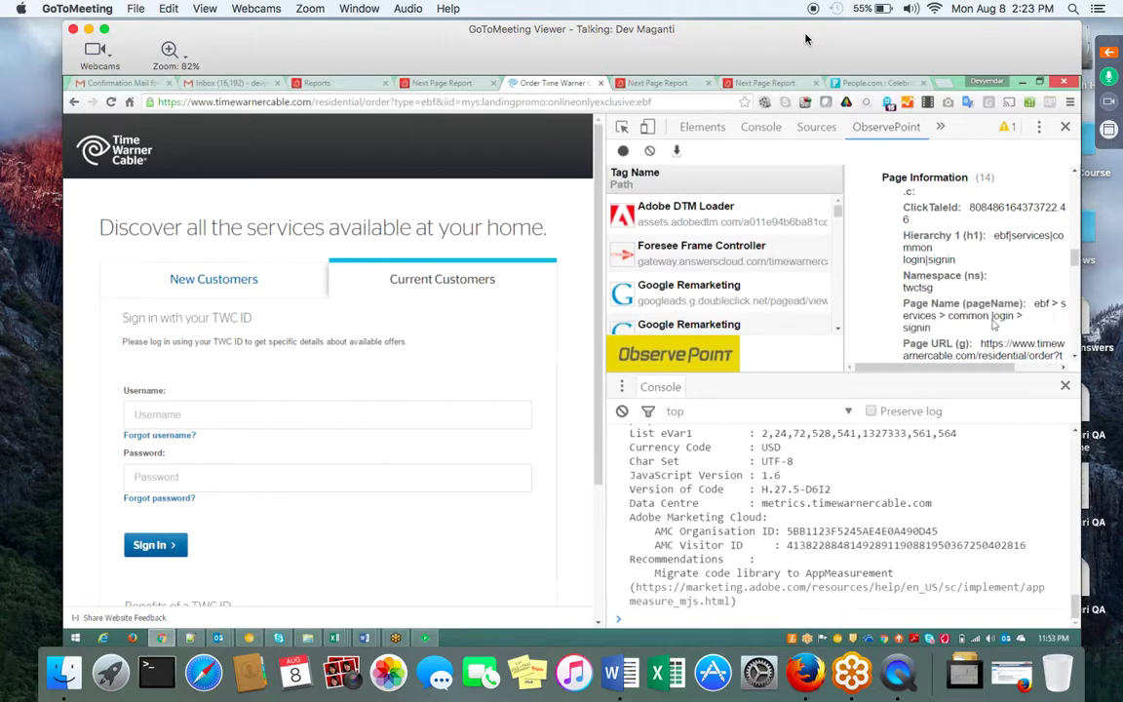
left_click(995, 326)
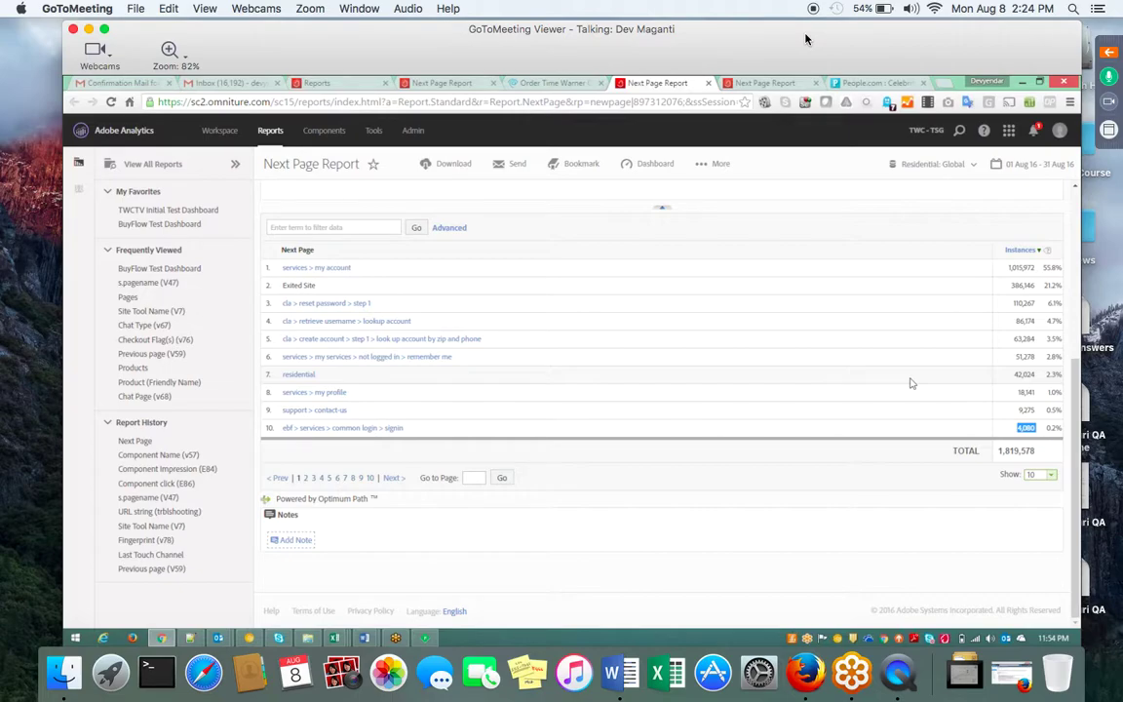
- Compare the Next Page Report figures for "services > my account" and "ebf > services > common login > signin"
triple_click(573, 272)
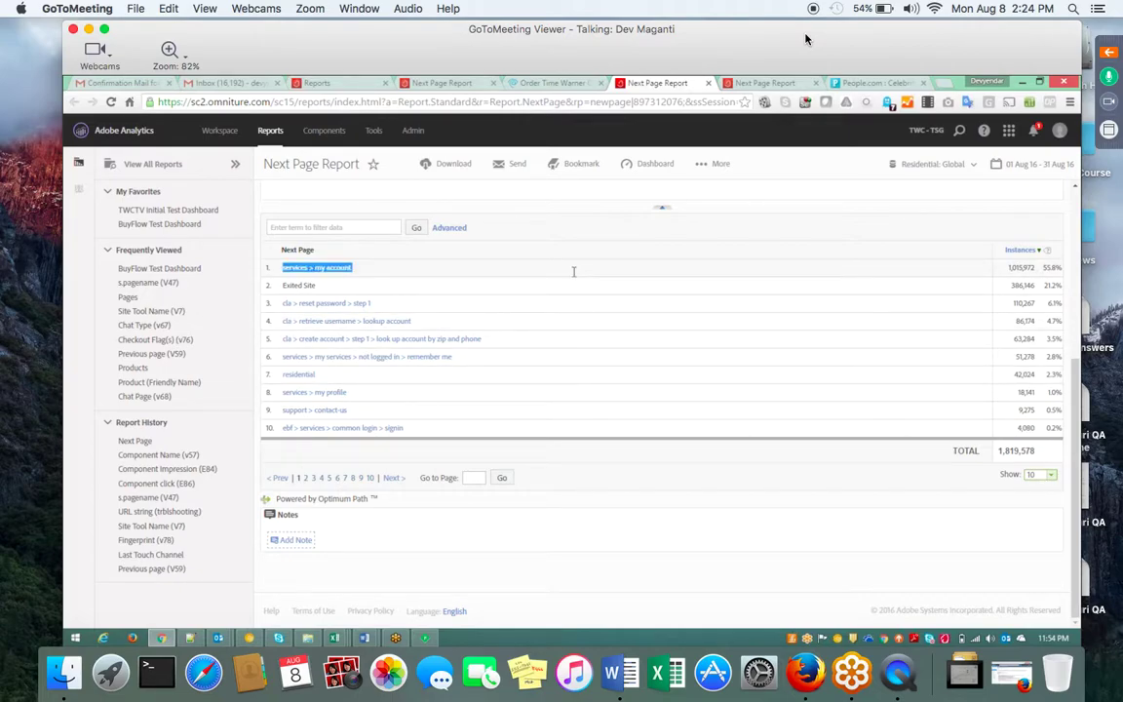
double_click(1042, 268)
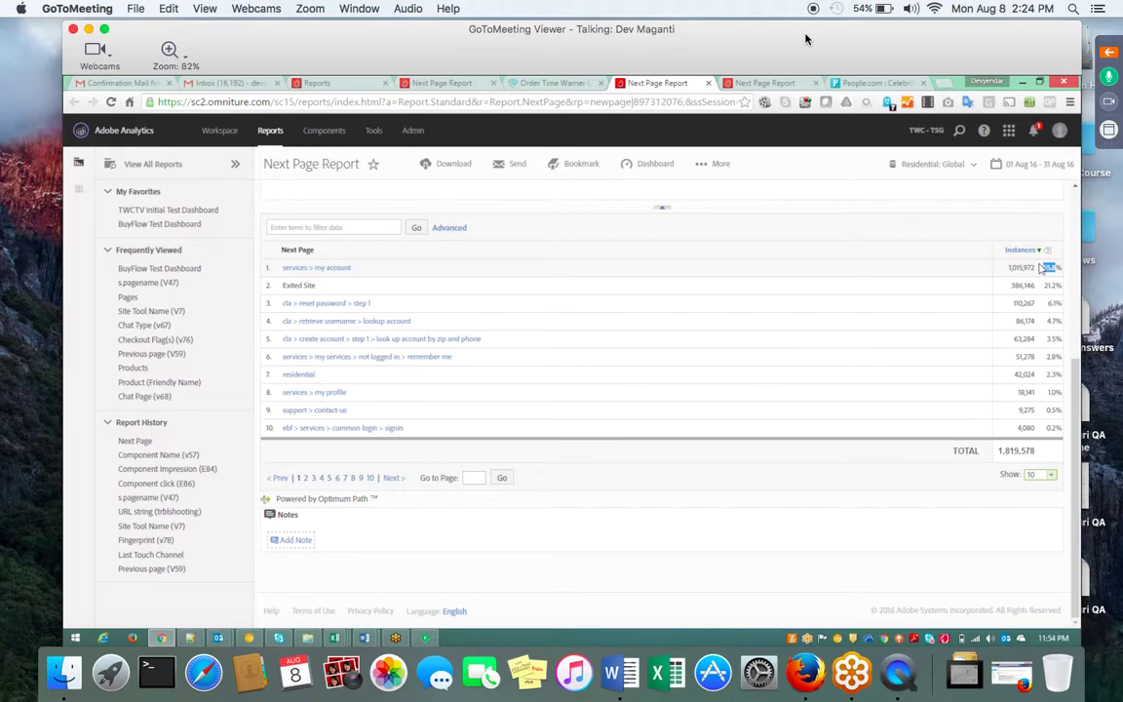
double_click(1026, 428)
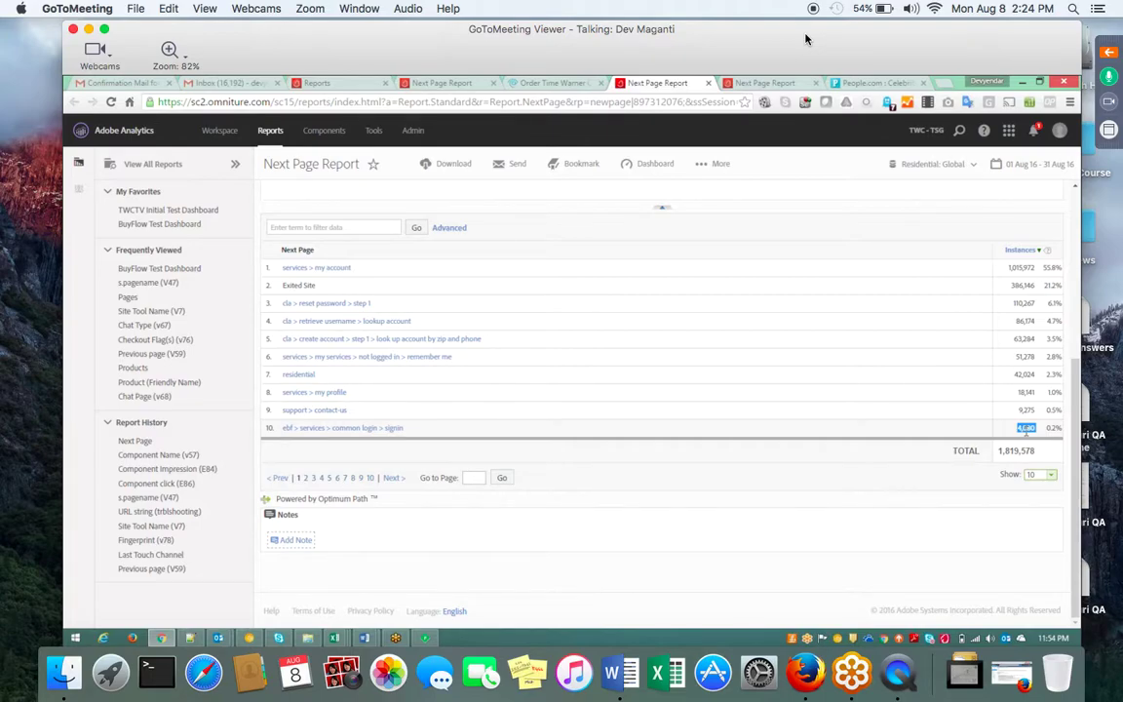
double_click(1054, 428)
double_click(1020, 429)
left_click(1015, 435)
- Highlight the Exited Site row's instances and percentage, along with the "cla > retrieve username > lookup account" row
double_click(1022, 285)
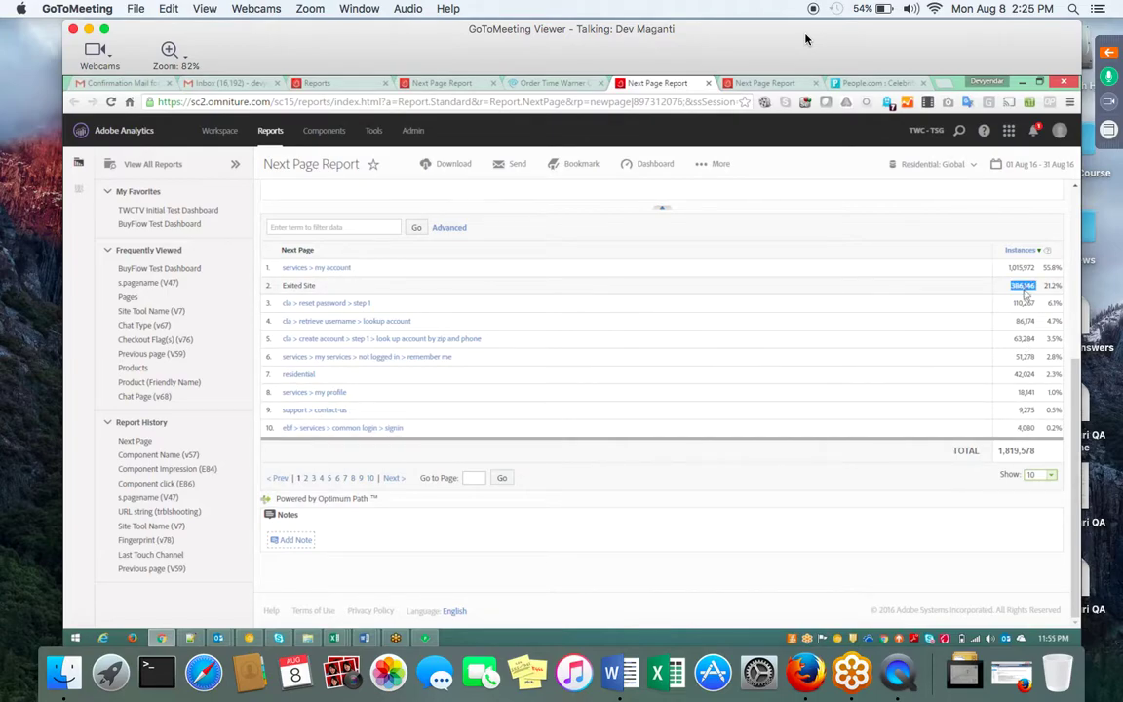
left_click(1029, 290)
double_click(1029, 289)
left_click(715, 313)
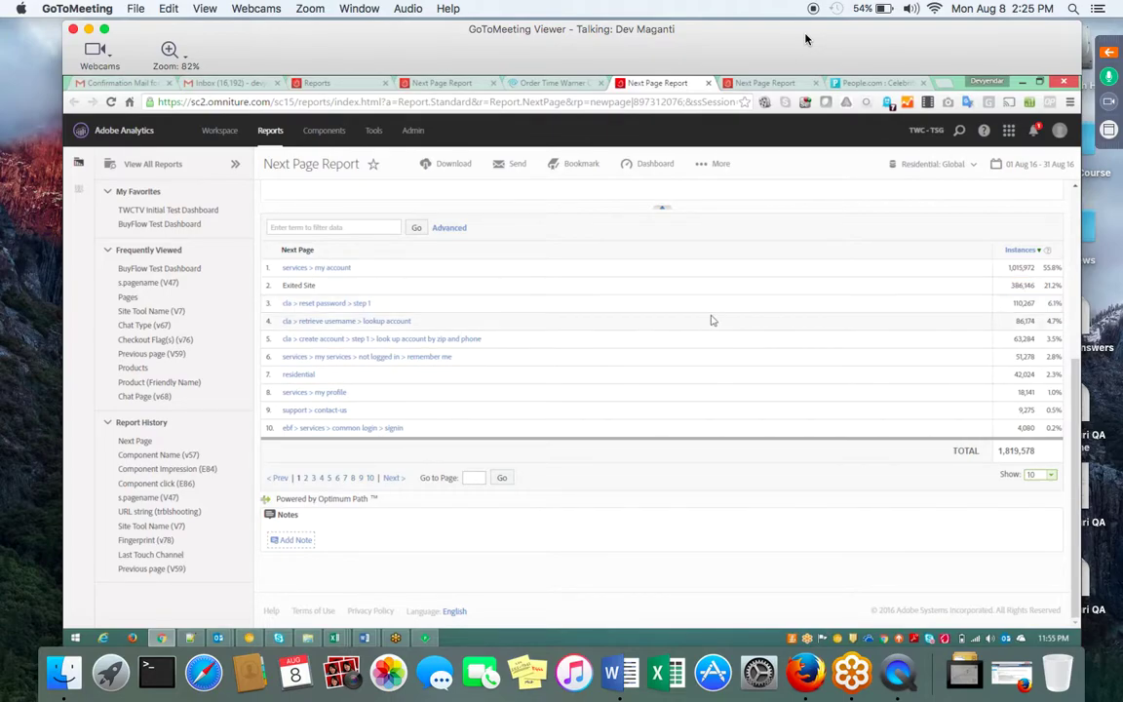
triple_click(710, 327)
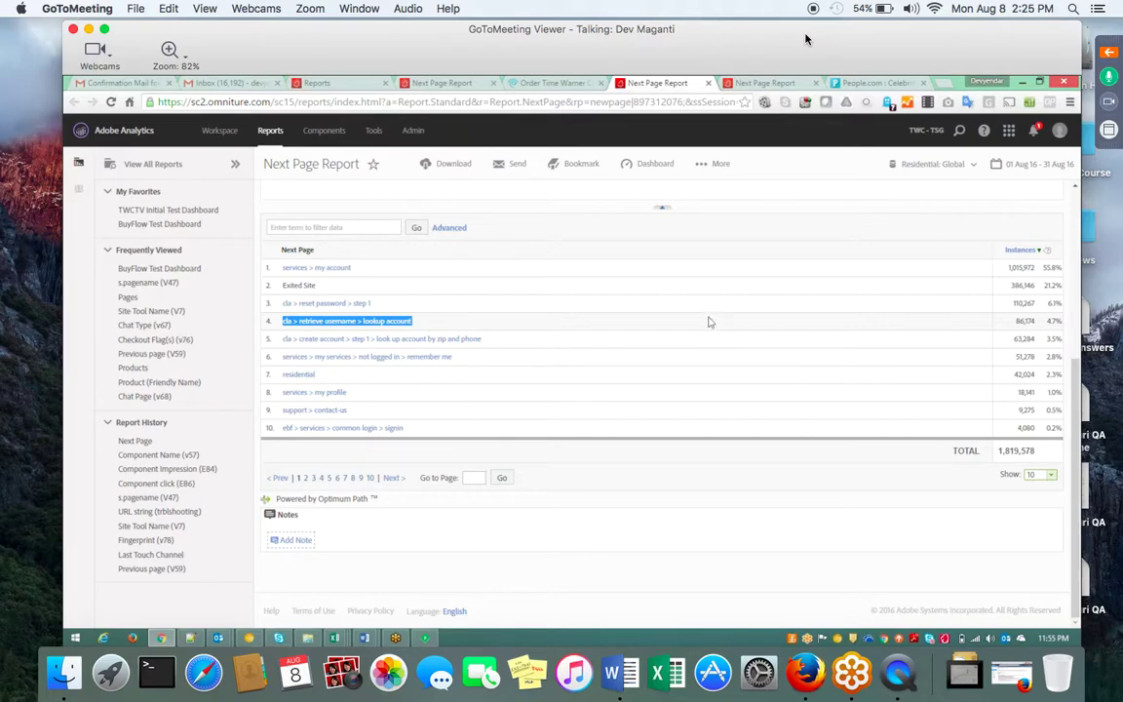
triple_click(721, 294)
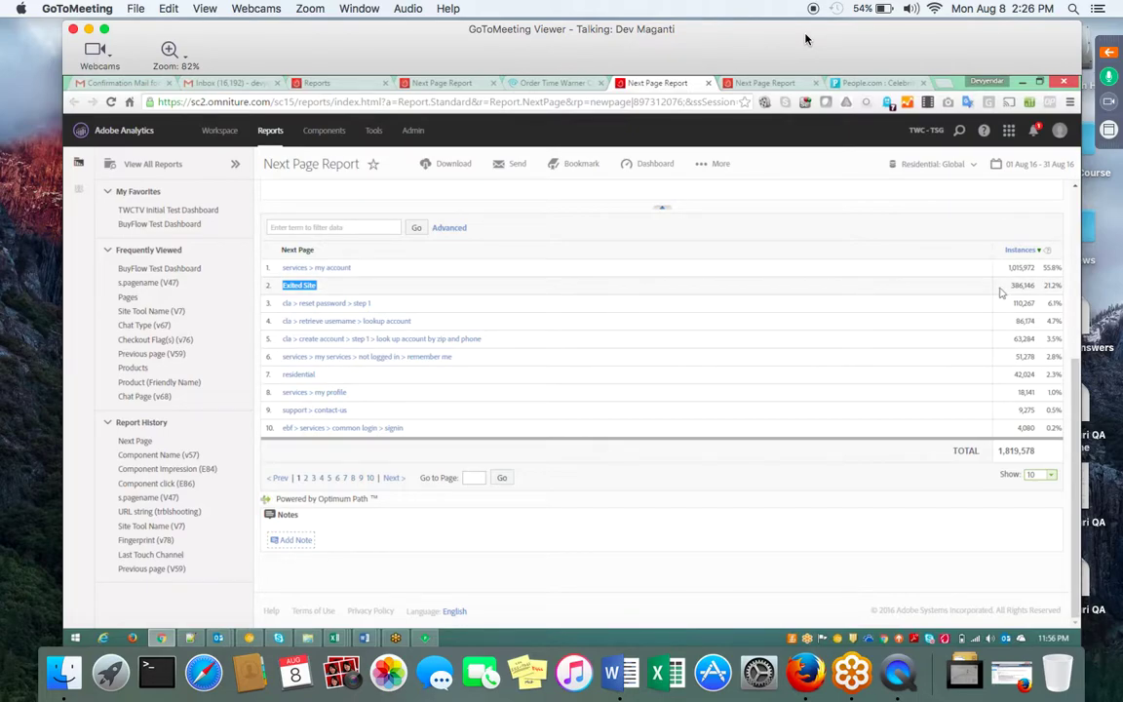
double_click(1052, 285)
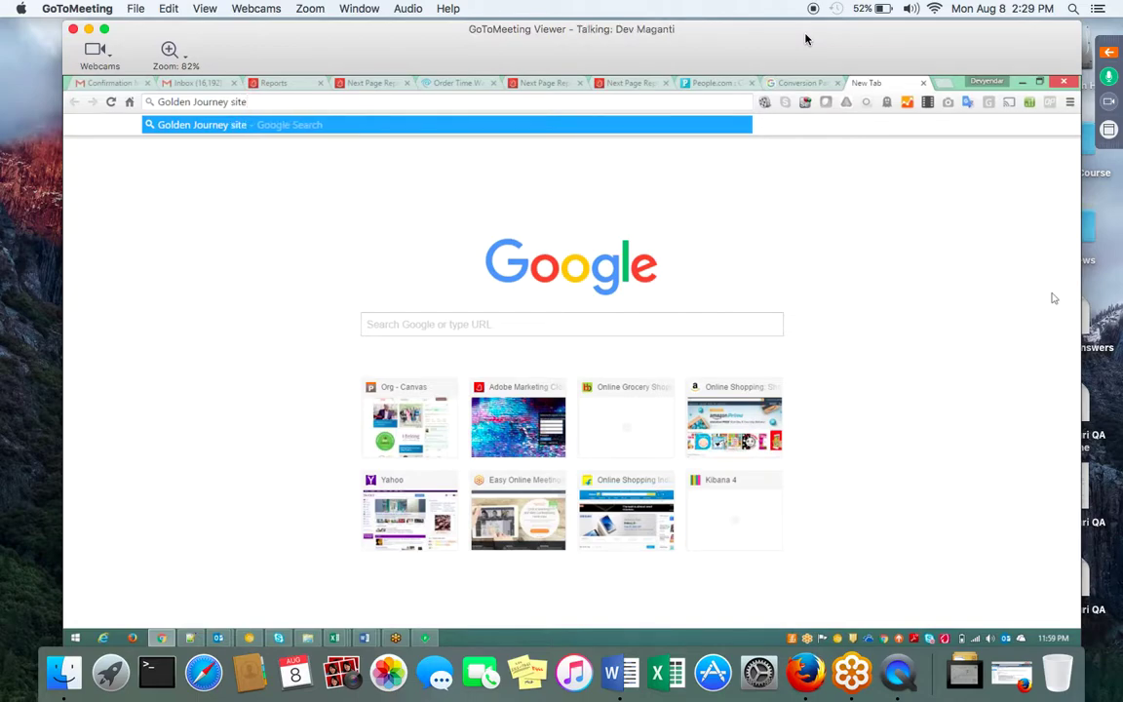
- Correct the web query to "Golden Journey on site" and run the search
key("Left")
key("Left")
key("Left")
key("Left")
type("on")
key("Return")
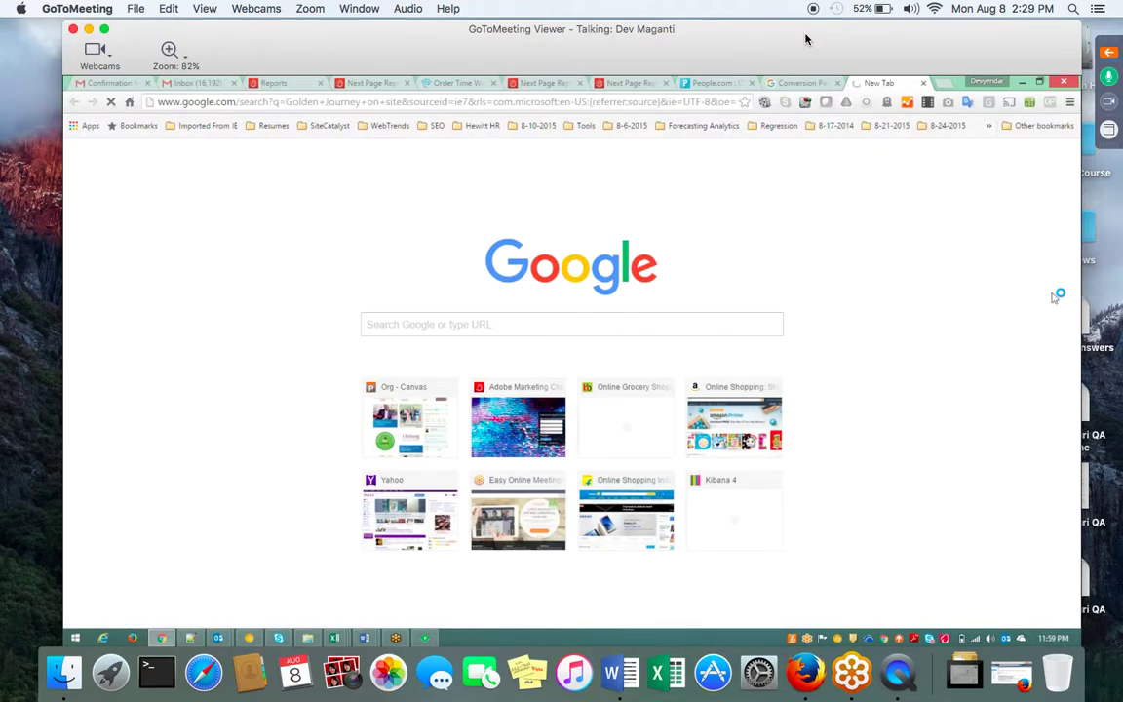
- Return to the People.com page and examine the Props of its Adobe Analytics request in ObservePoint
key("ctrl+shift+Tab")
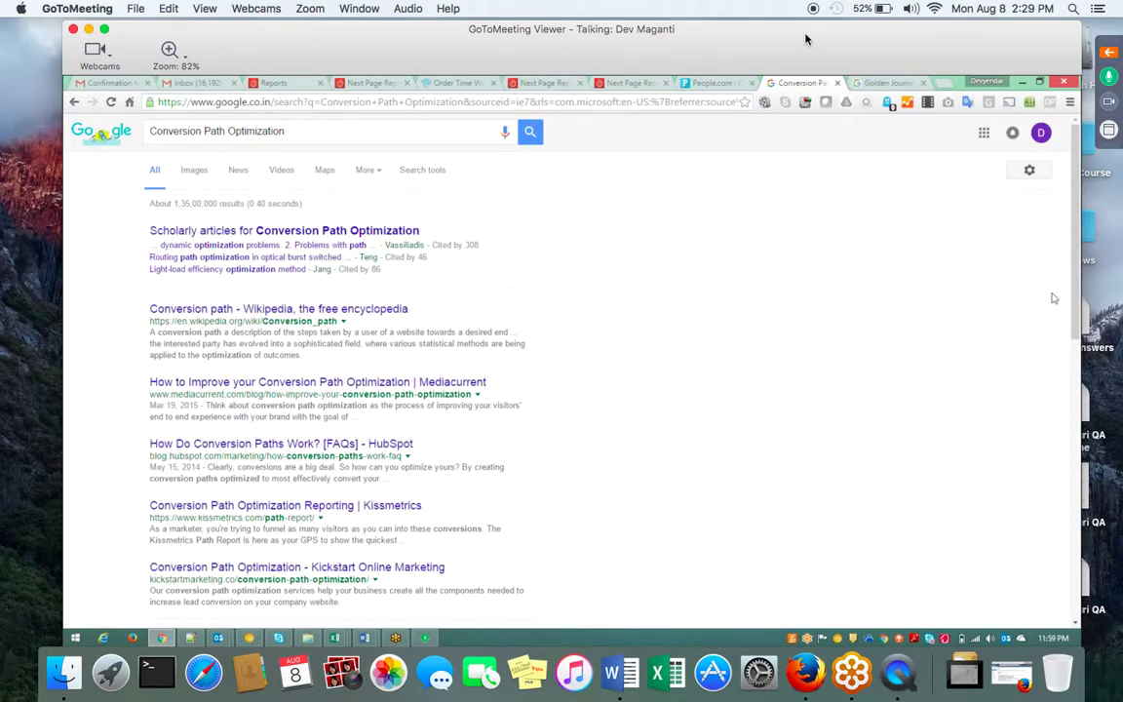
key("ctrl+shift+Tab")
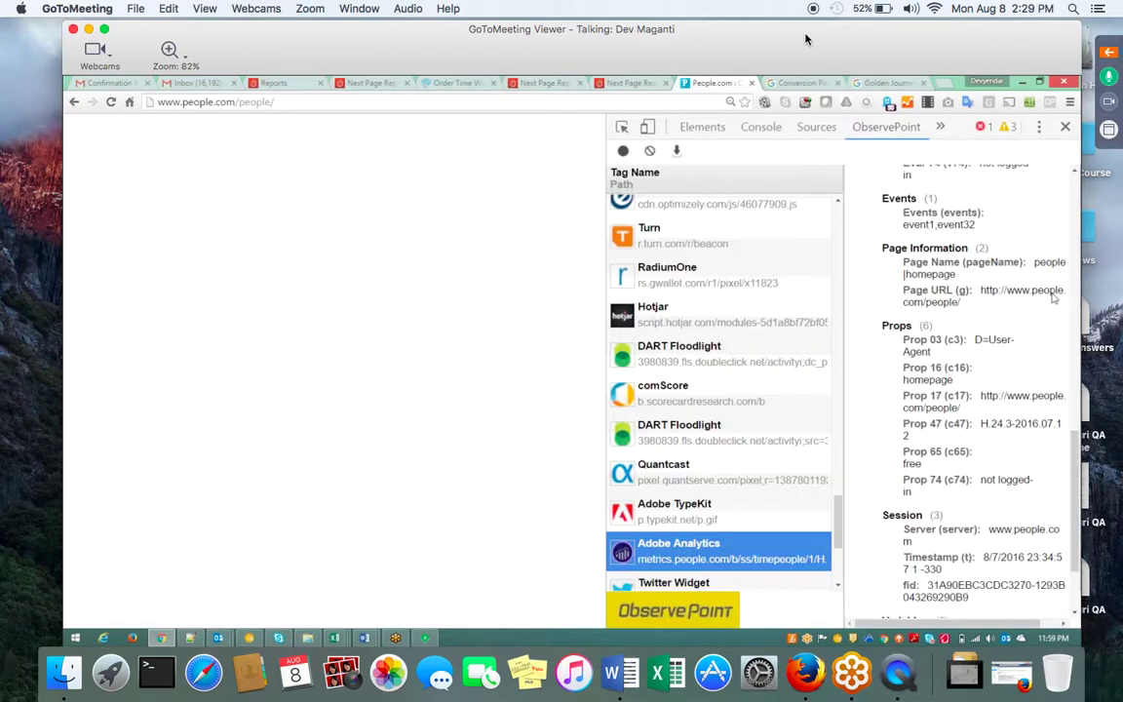
left_click_drag(903, 339, 954, 363)
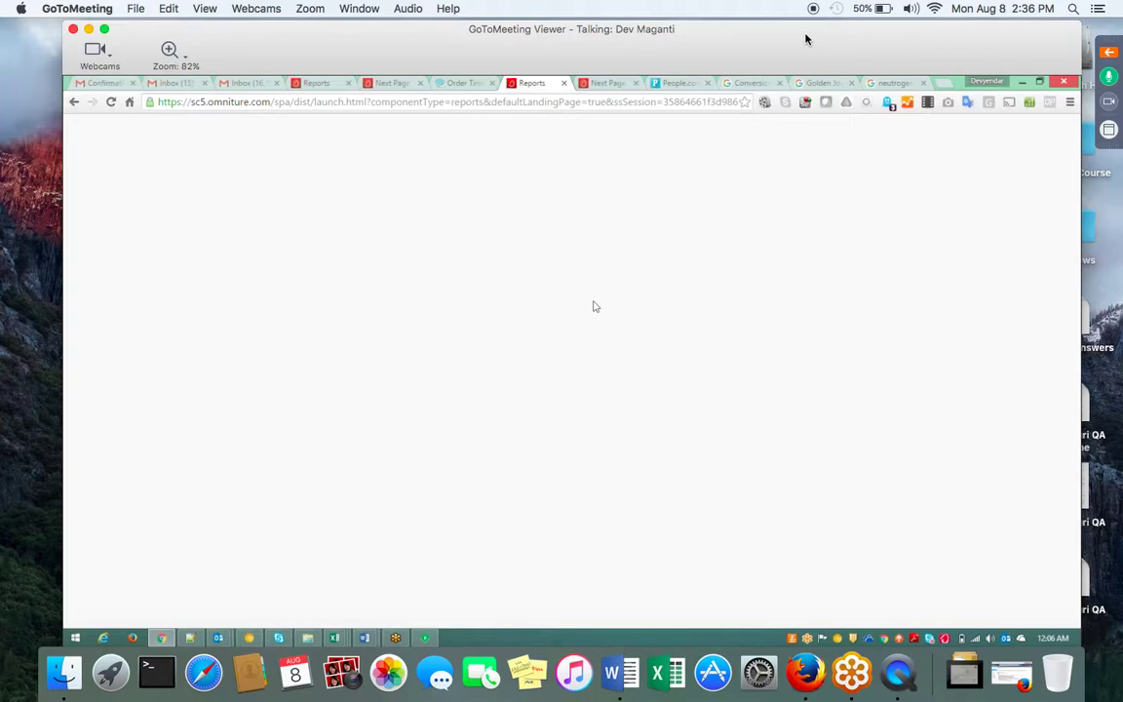
- Reload the blank Adobe Analytics Reports page and dismiss the release announcement
left_click(643, 101)
key("Return")
left_click(389, 84)
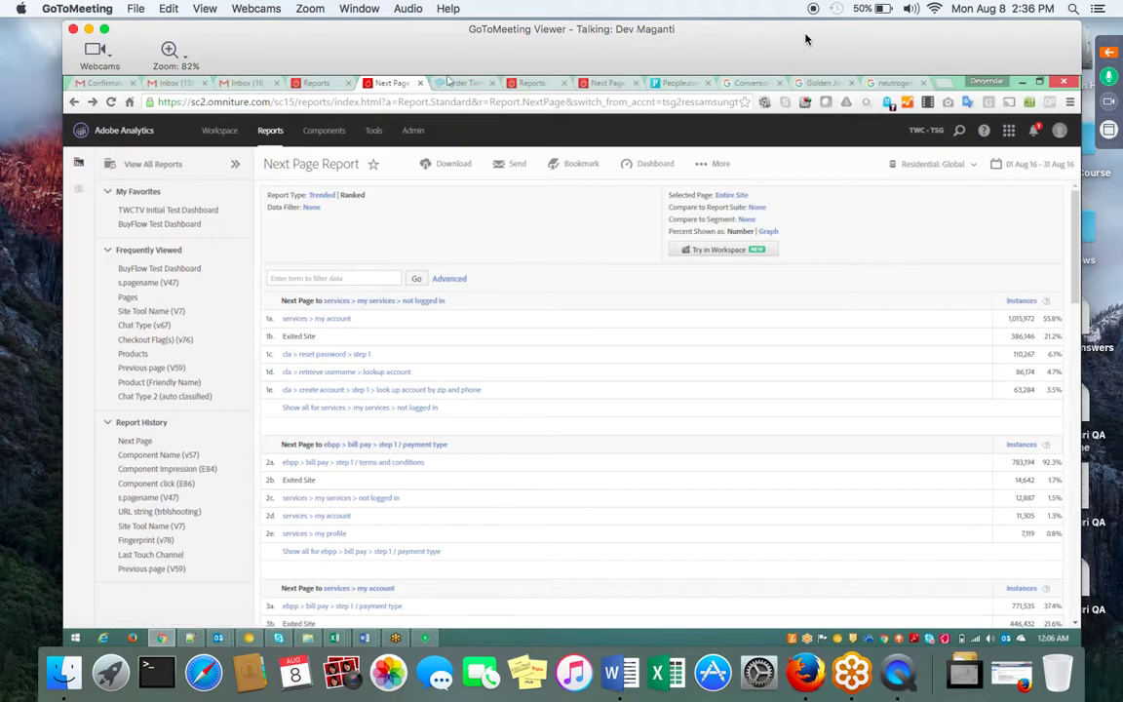
left_click(514, 82)
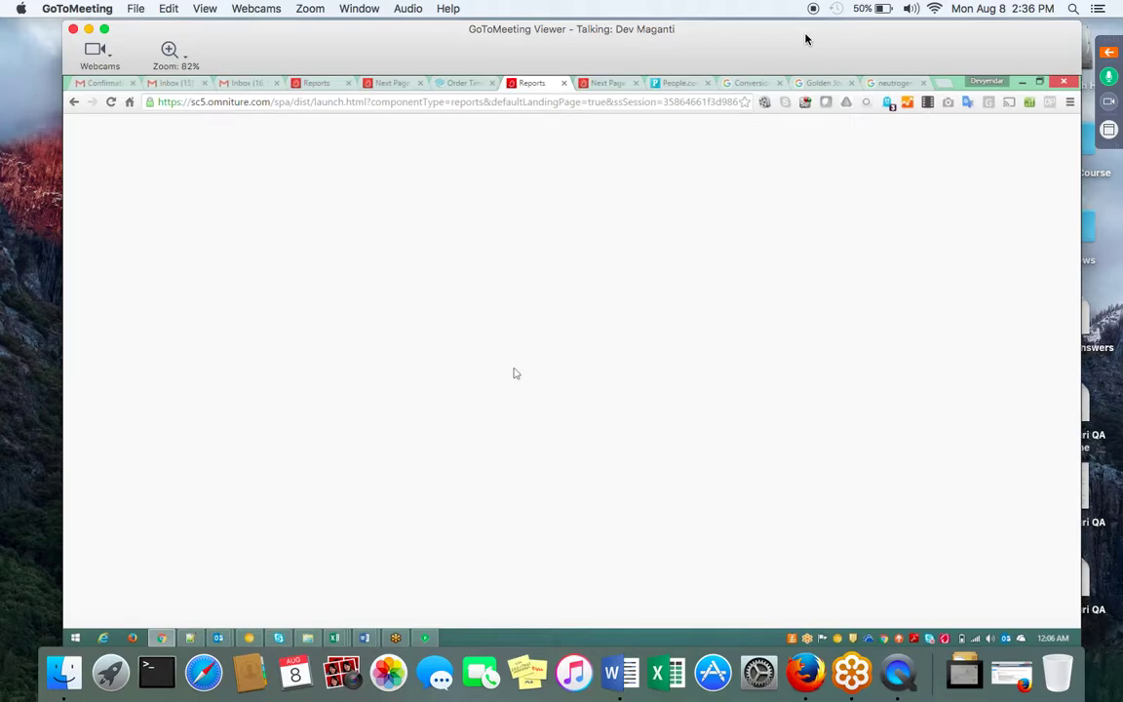
left_click(468, 101)
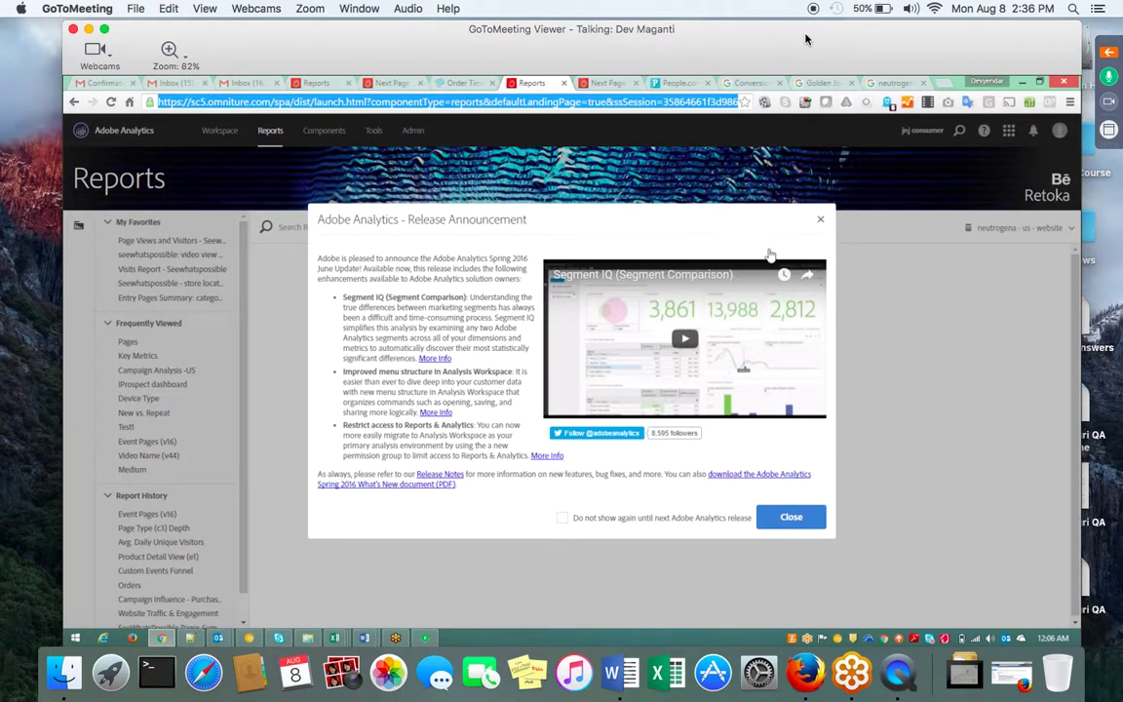
left_click(820, 221)
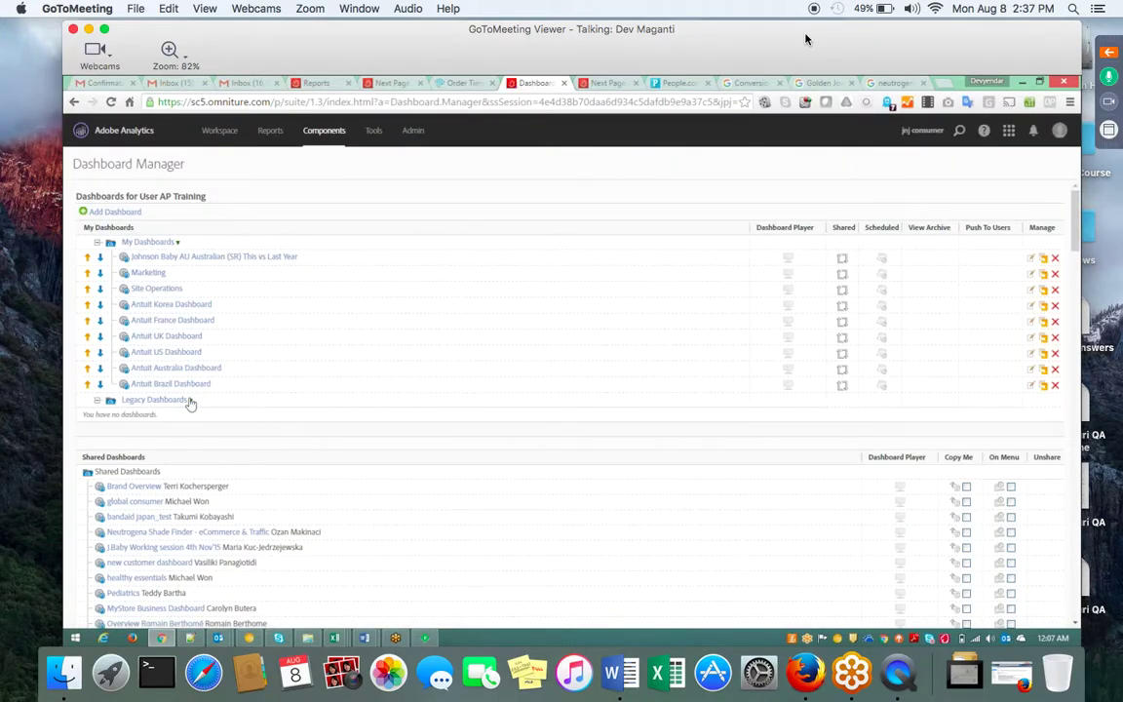
- Open the Antuit UK Dashboard from the Dashboard Manager and close the later Next Page Report page
left_click(184, 349)
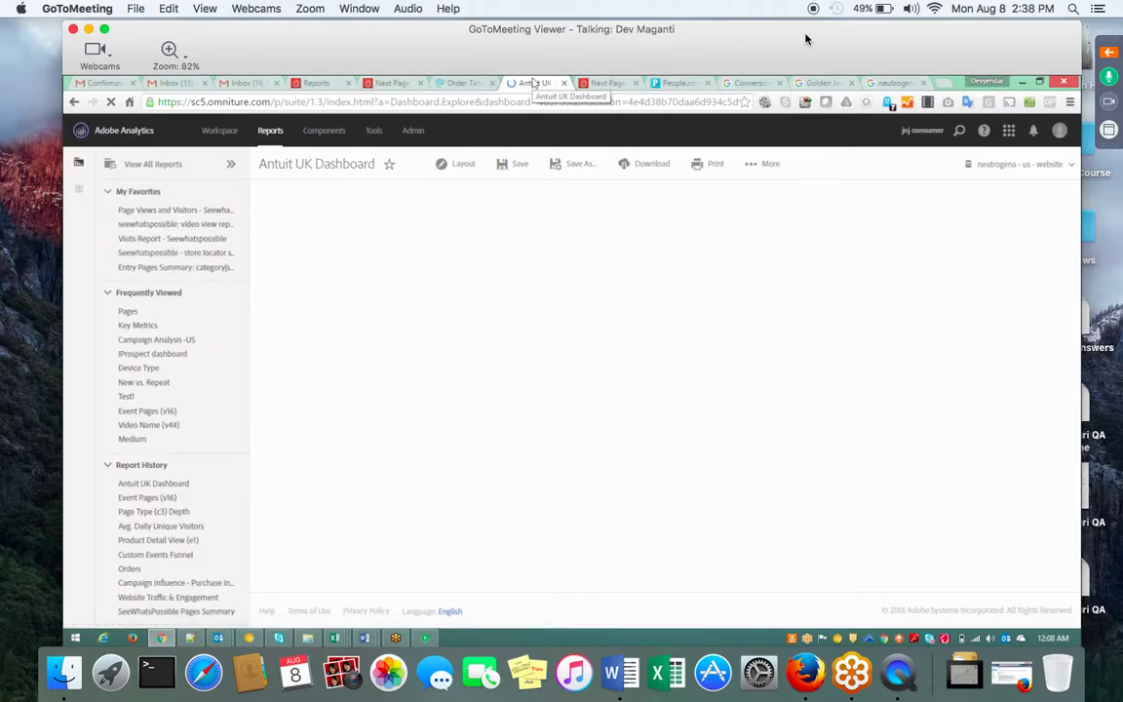
left_click(614, 84)
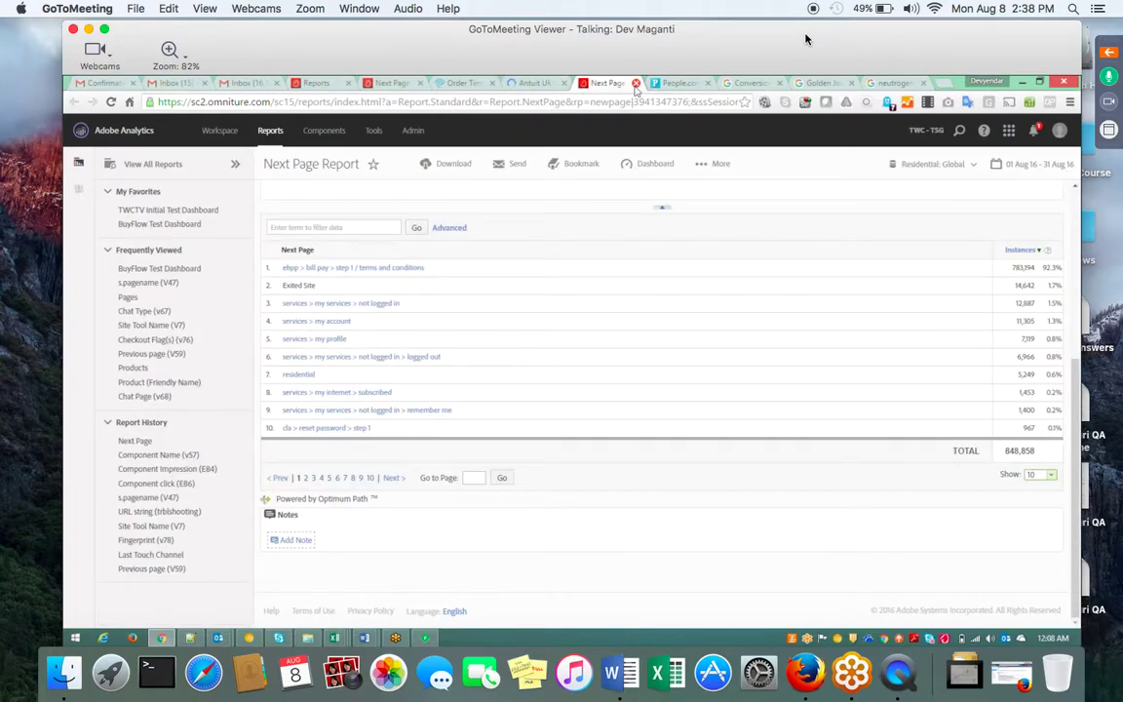
left_click(635, 84)
left_click(535, 84)
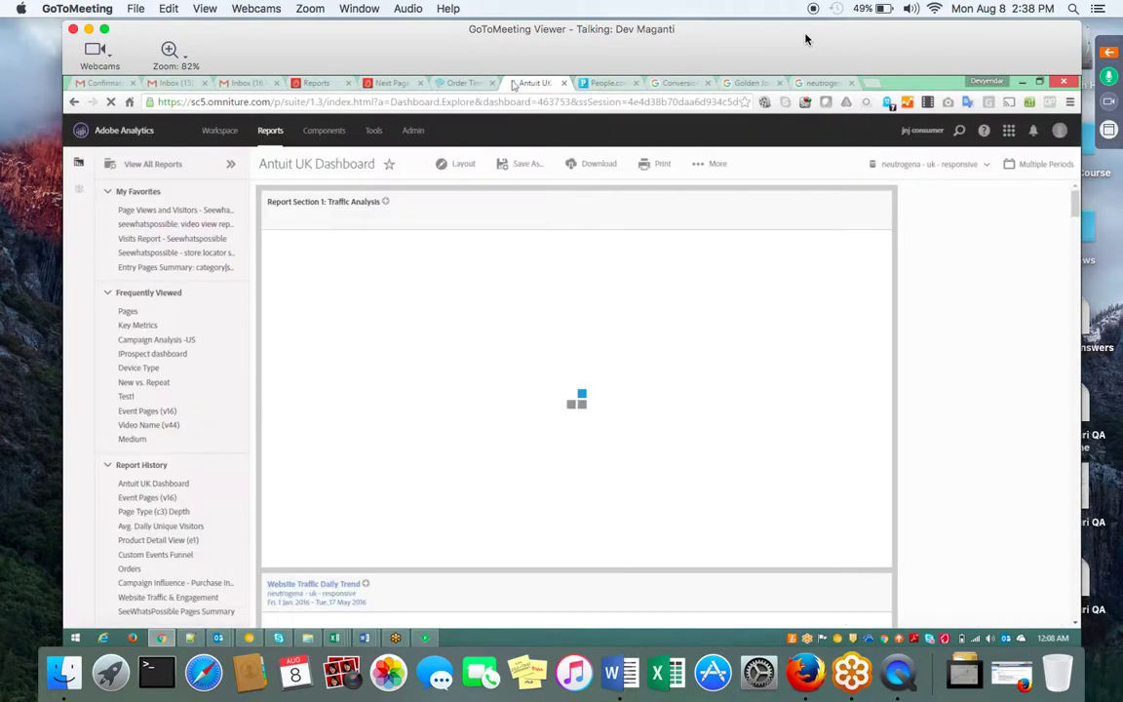
- Look through the Antuit UK Dashboard's report sections down to Campaign Visitor Path Analysis
scroll(564, 405, "down", 10)
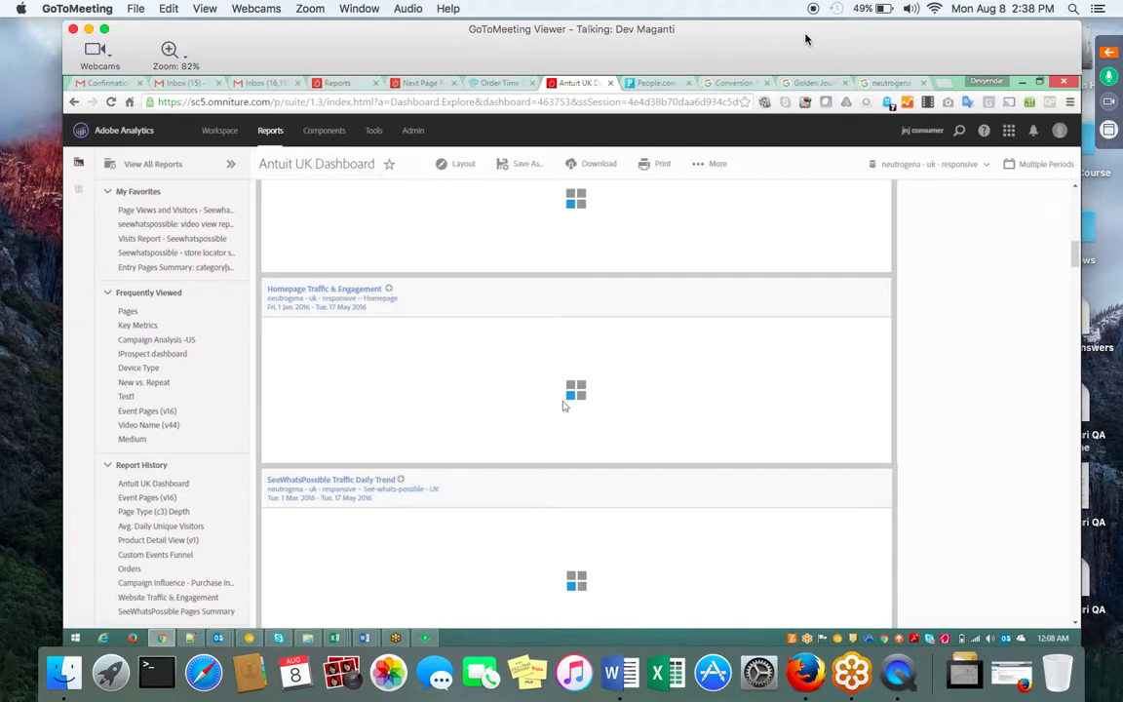
scroll(563, 406, "down", 10)
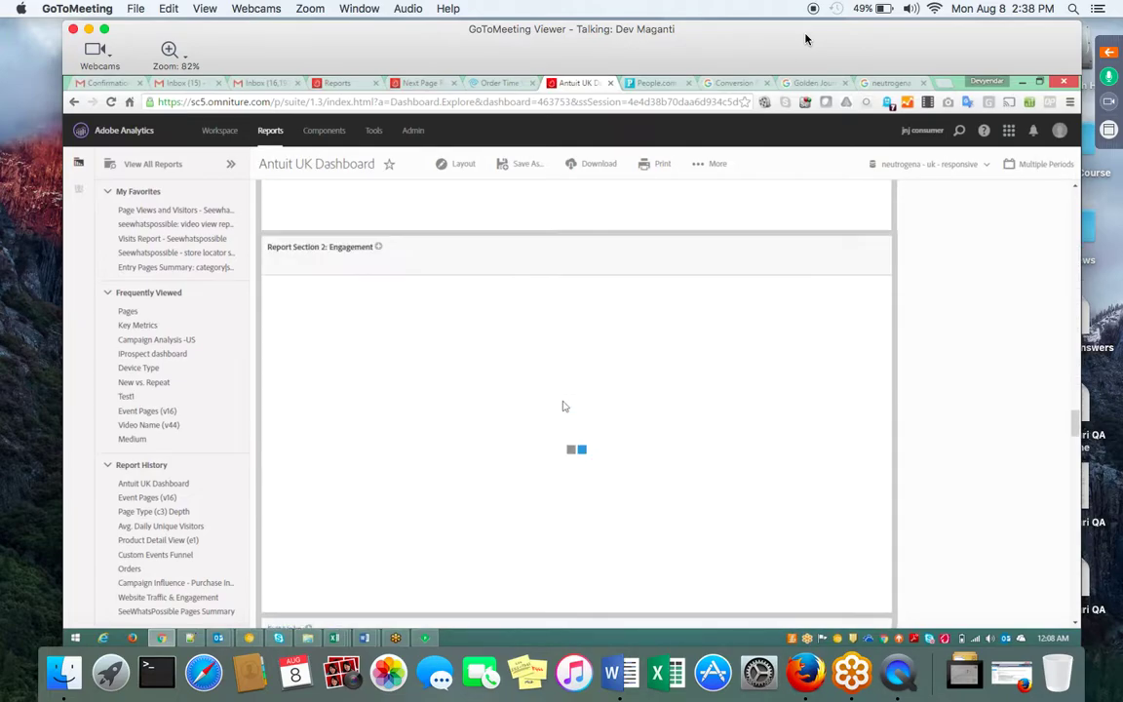
scroll(563, 406, "down", 5)
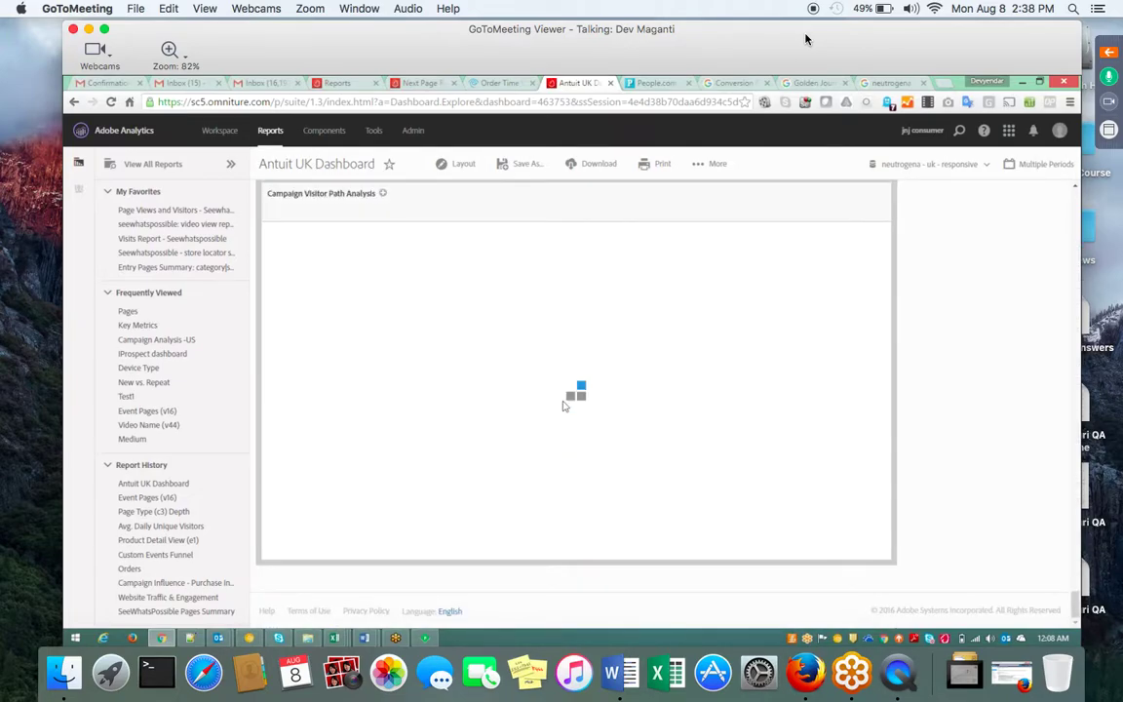
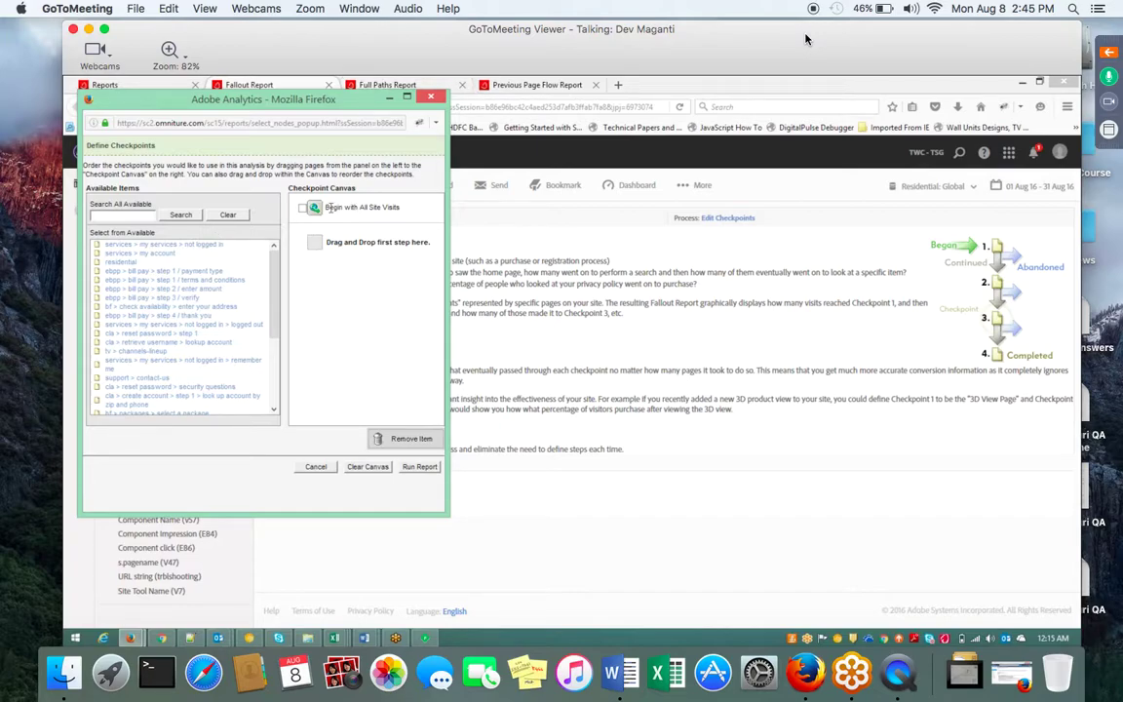
- Review the new segment's sequential page conditions and the time options between them in the Segment Builder
left_click_drag(328, 207, 572, 349)
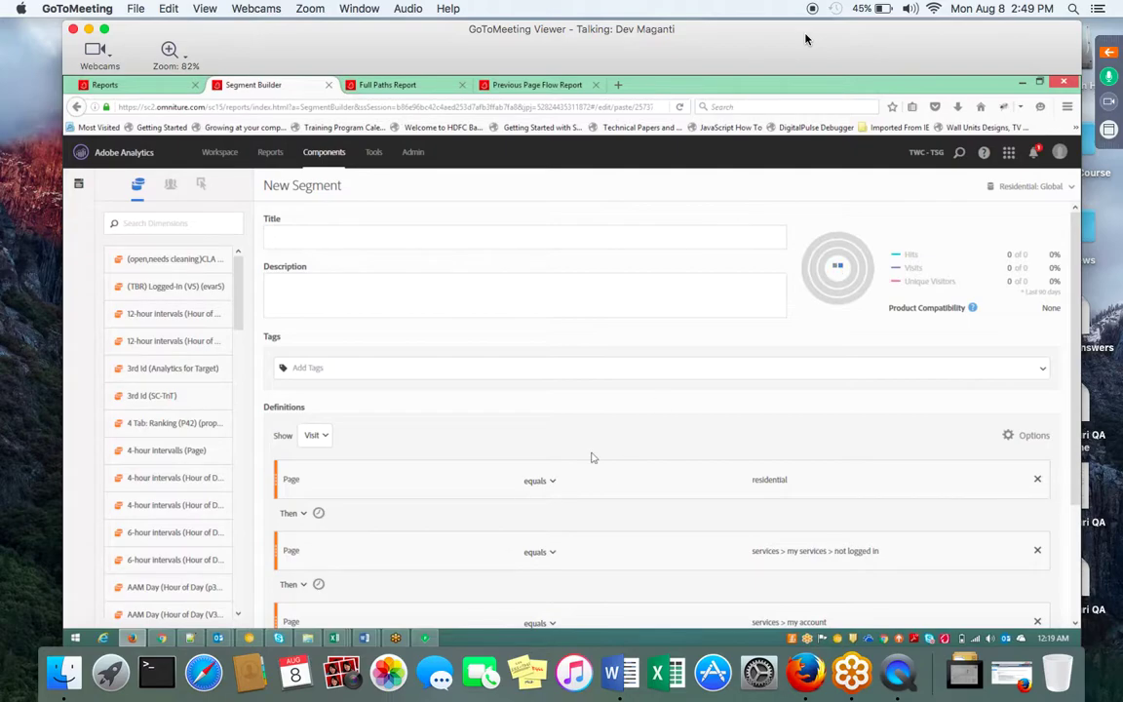
scroll(313, 441, "down", 2)
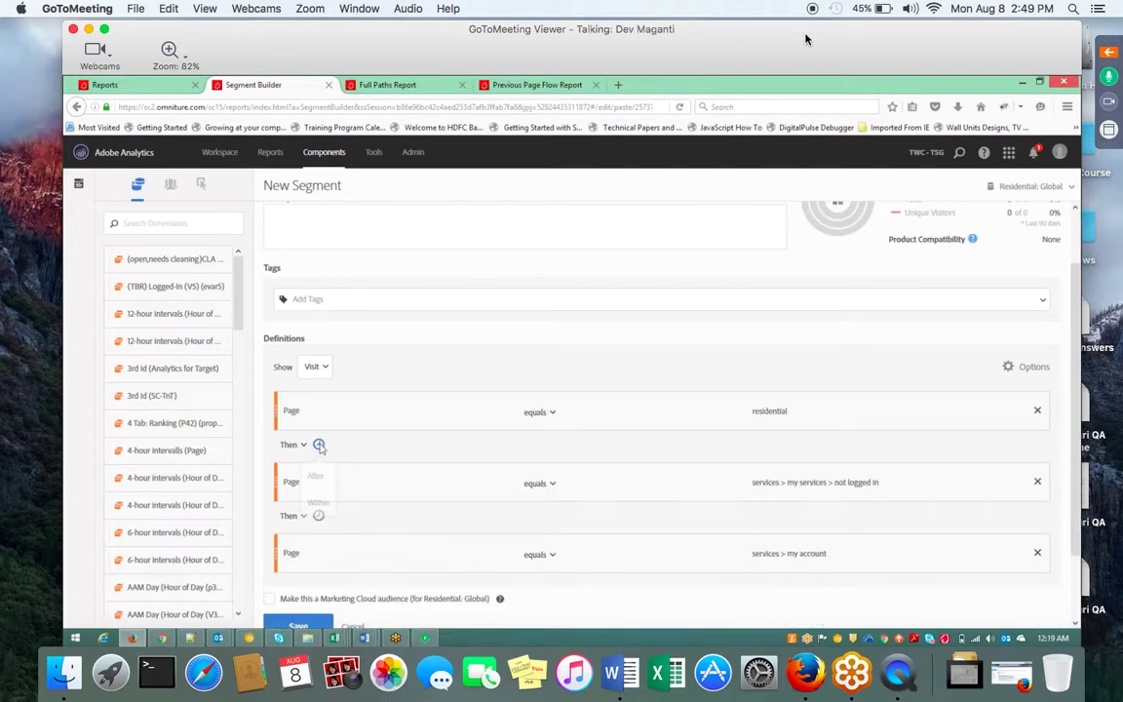
- Try a Within 1 Week(s) time limit between the residential and services > my services > not logged in page conditions
left_click(319, 445)
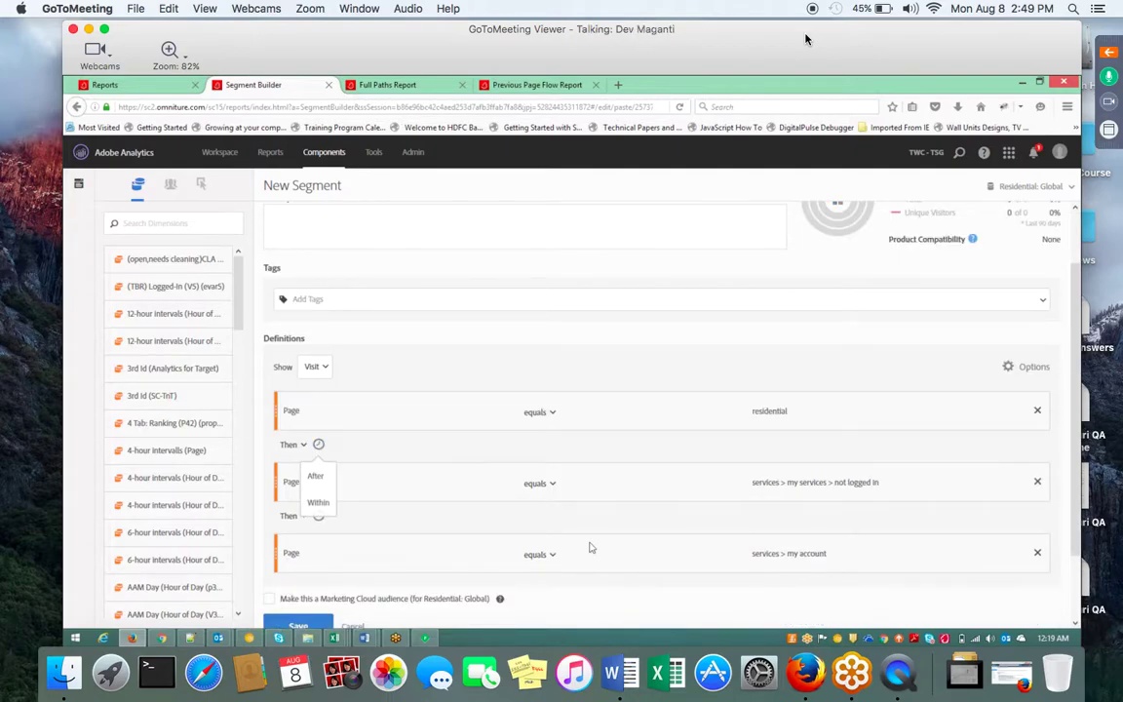
left_click(319, 502)
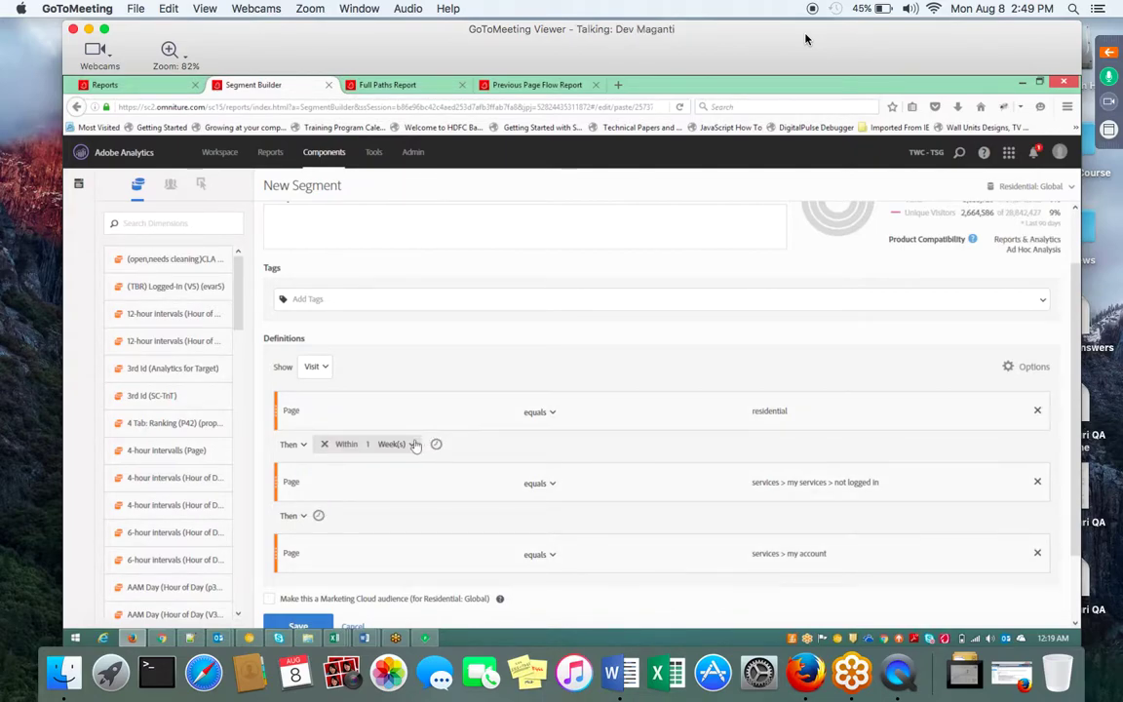
left_click(324, 443)
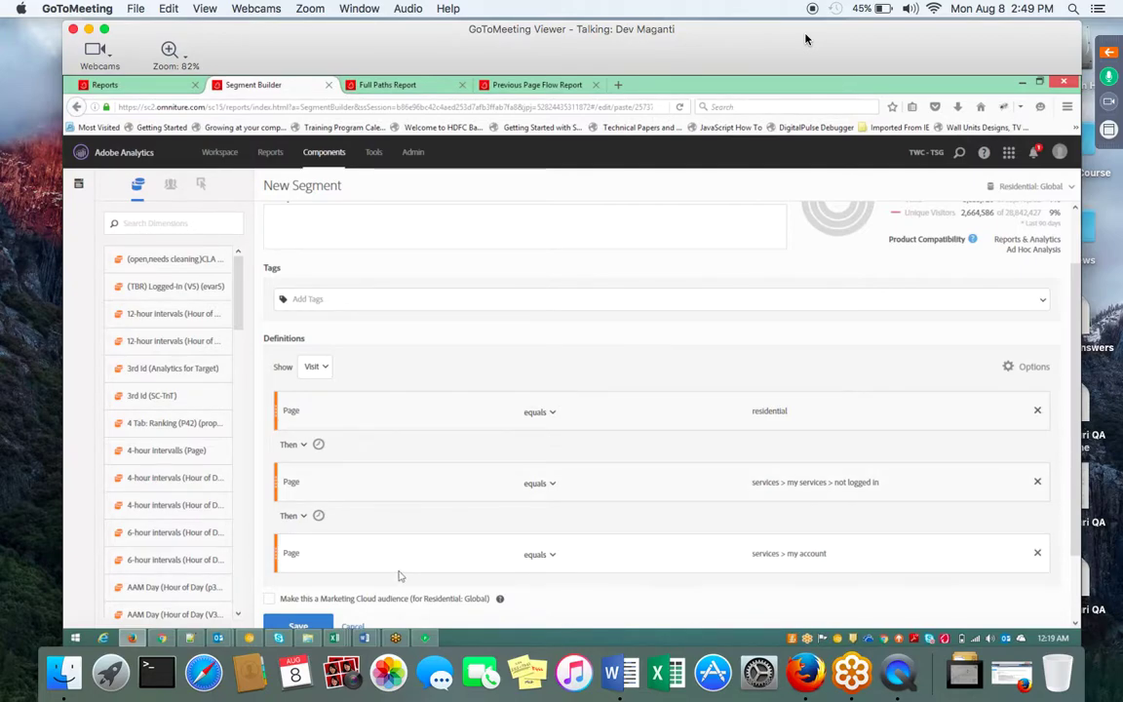
scroll(399, 575, "down", 2)
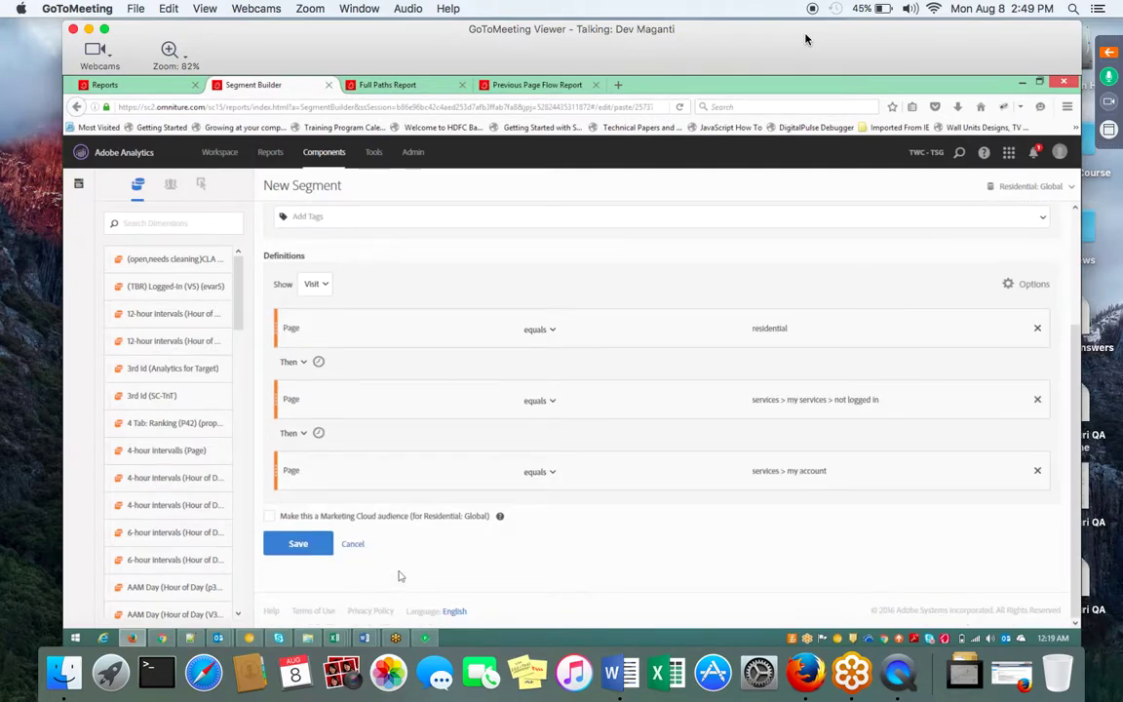
scroll(397, 574, "up", 4)
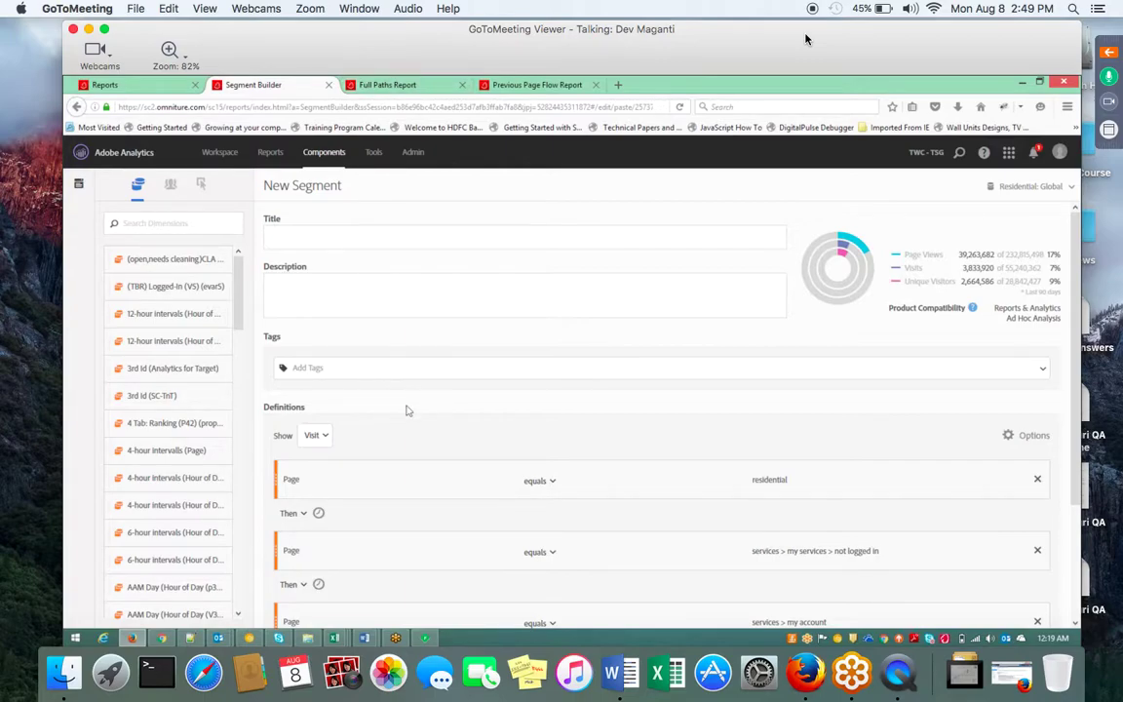
scroll(400, 433, "down", 3)
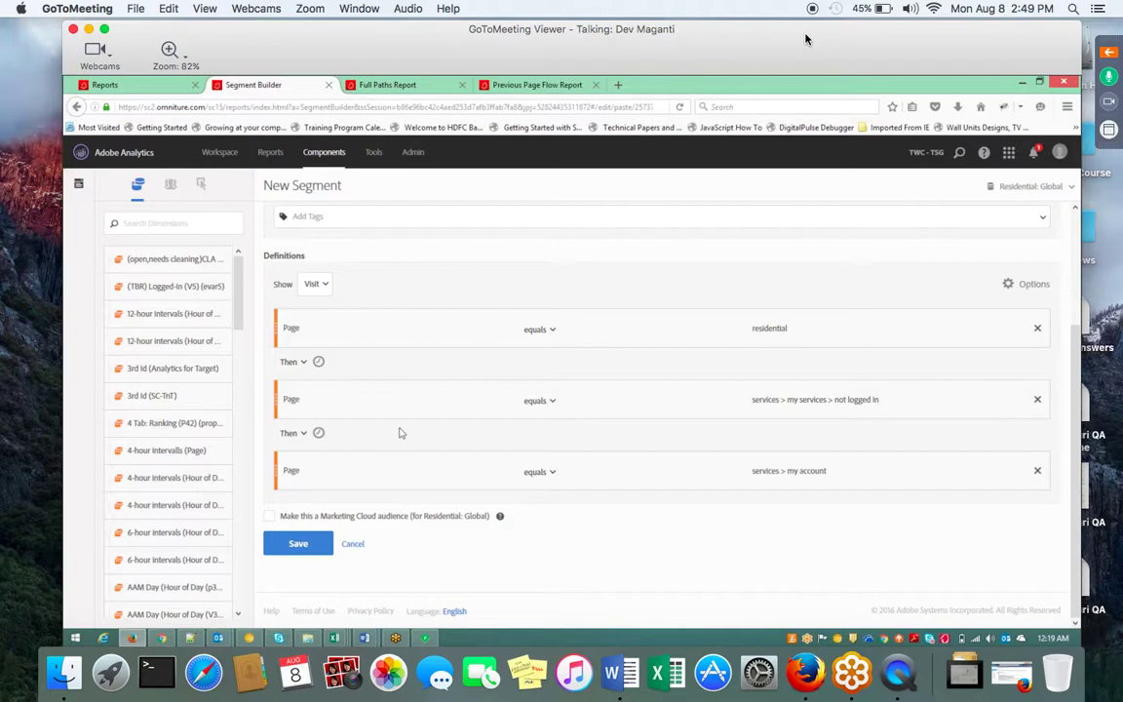
scroll(399, 432, "up", 3)
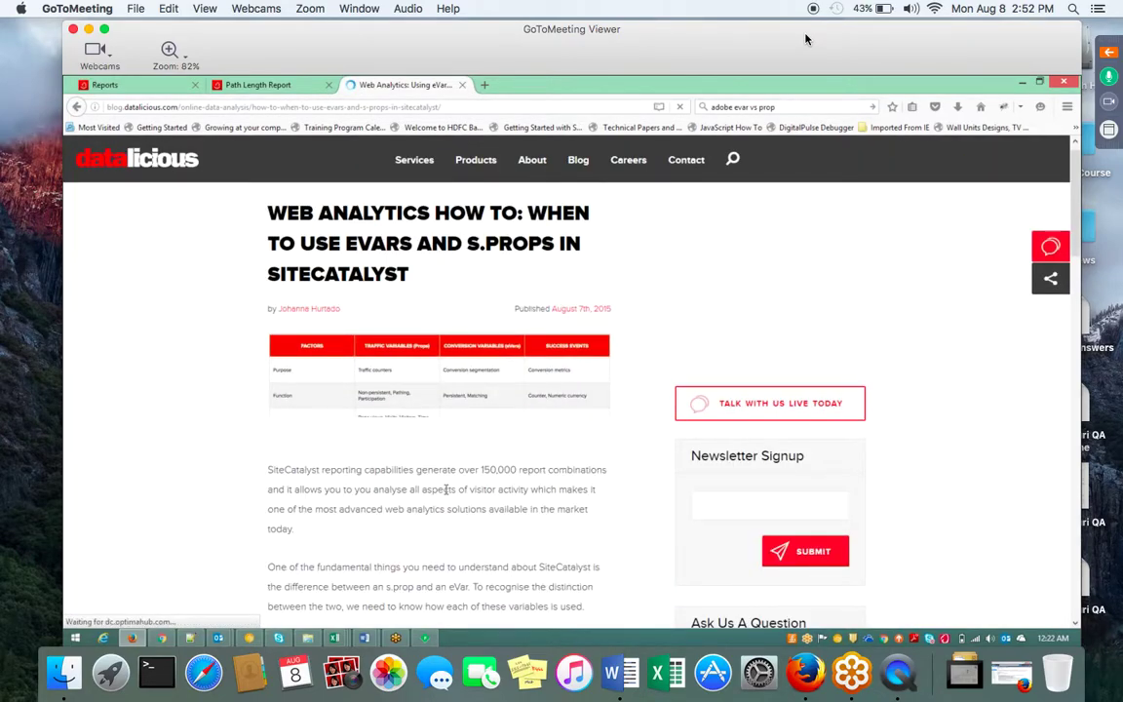
- Read the Datalicious article on when to use eVars and s.props, from the introduction through the s.props section
double_click(439, 490)
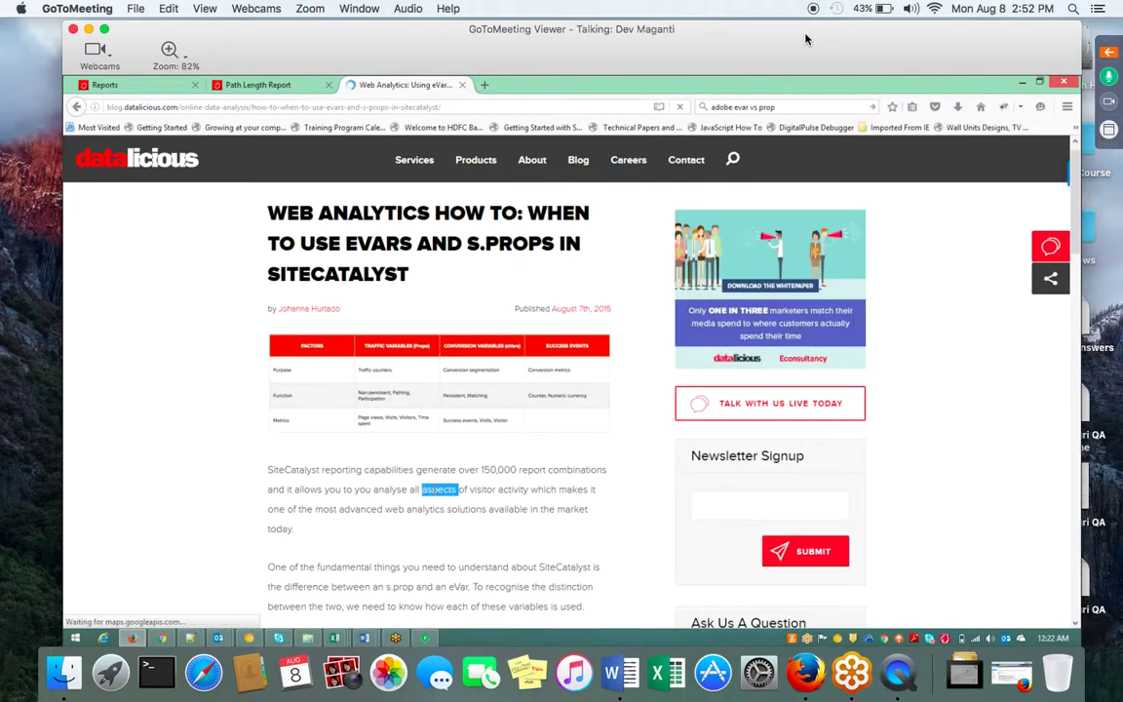
triple_click(443, 497)
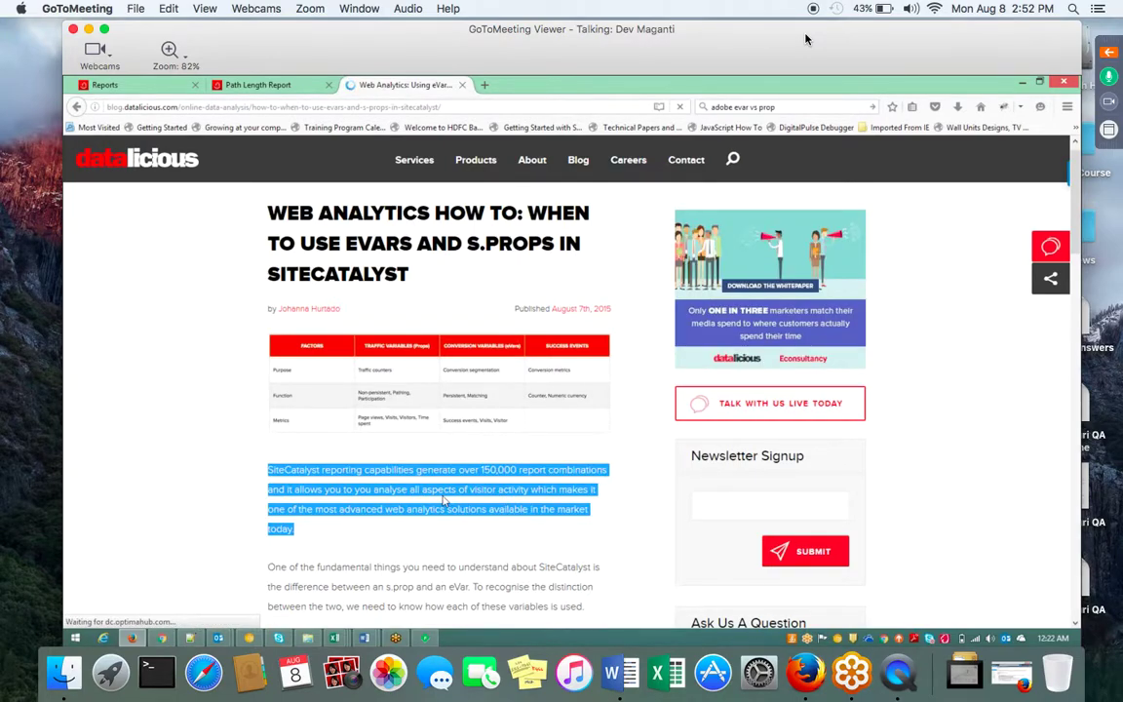
left_click(445, 501)
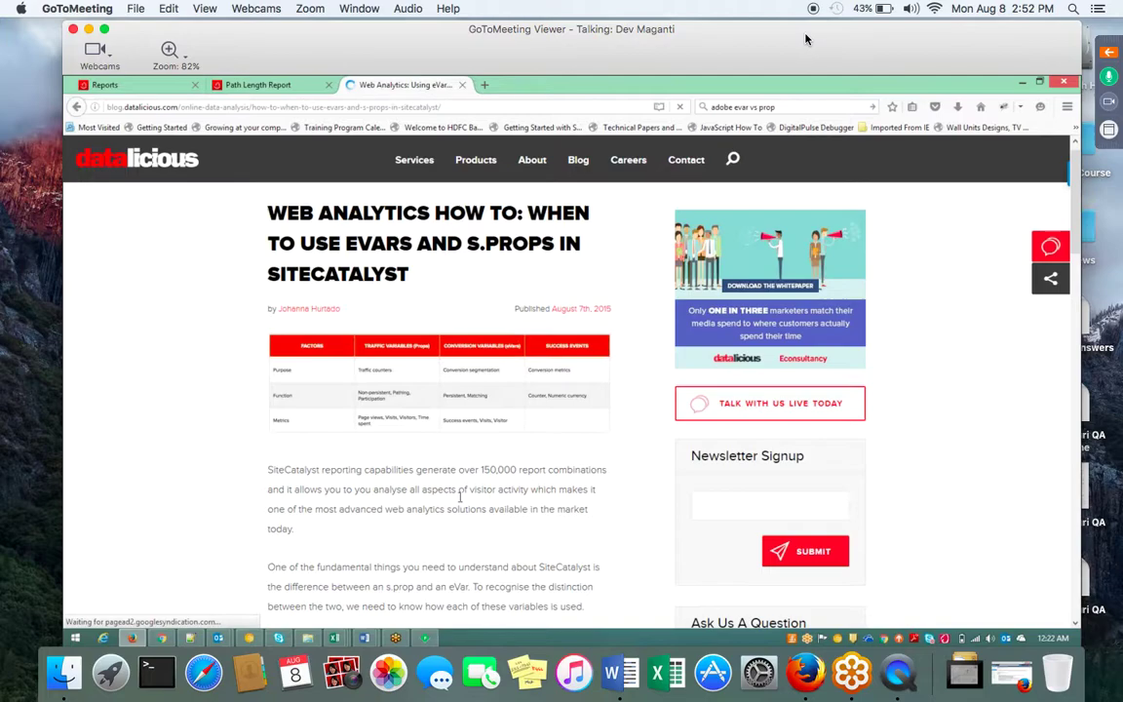
scroll(460, 499, "down", 3)
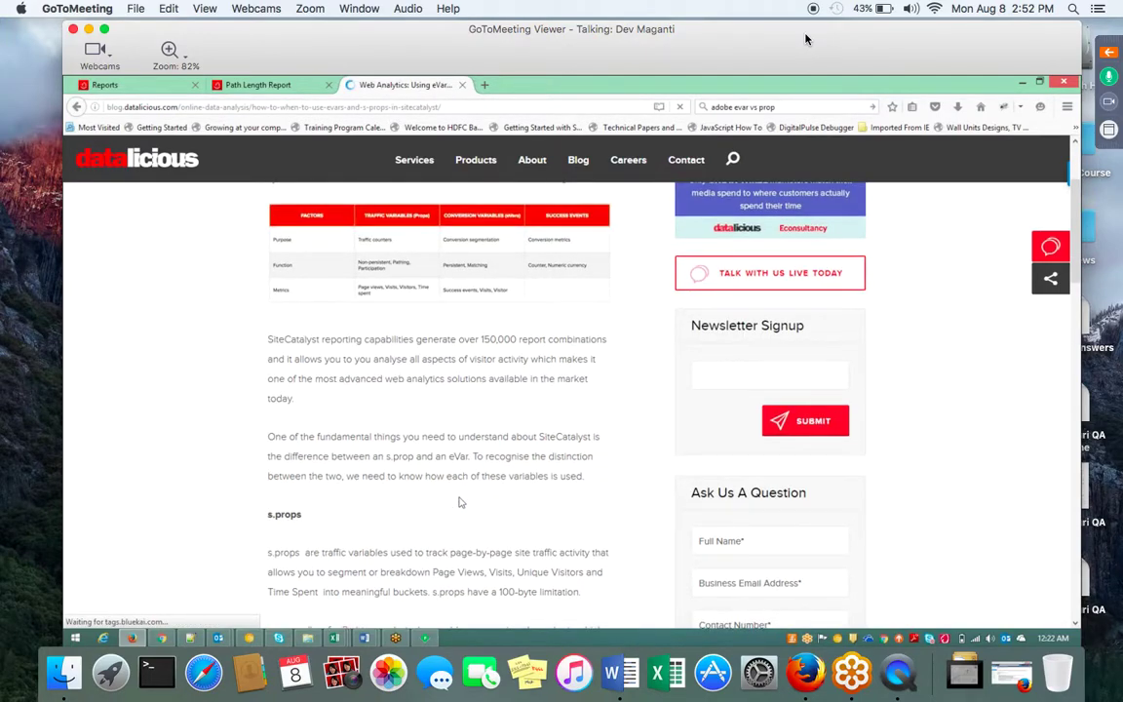
scroll(460, 502, "down", 8)
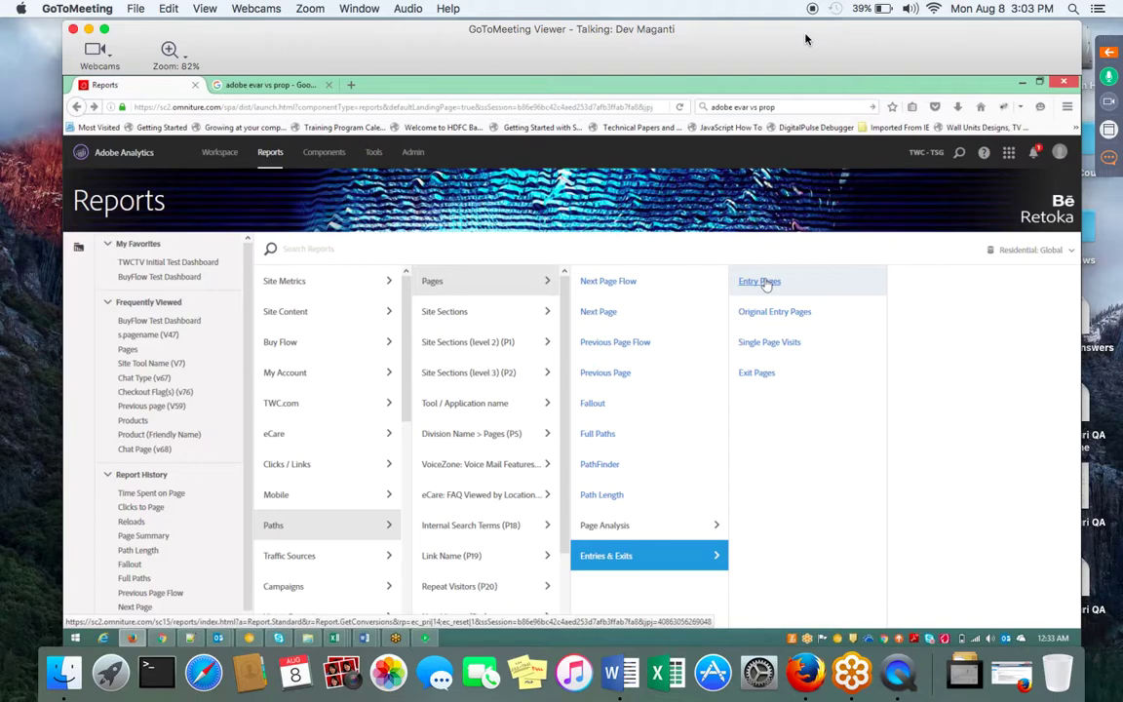
- Open the Entry Pages and Single Page Visits reports in separate tabs and close the Entry Pages report
right_click(768, 283)
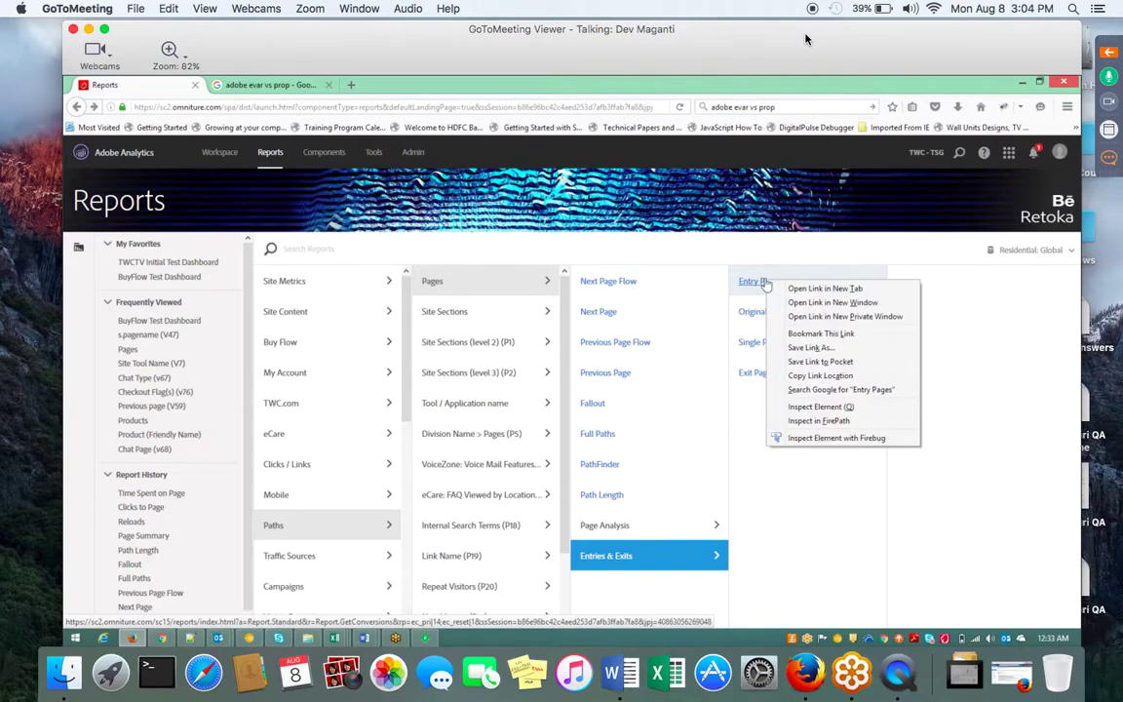
left_click(780, 289)
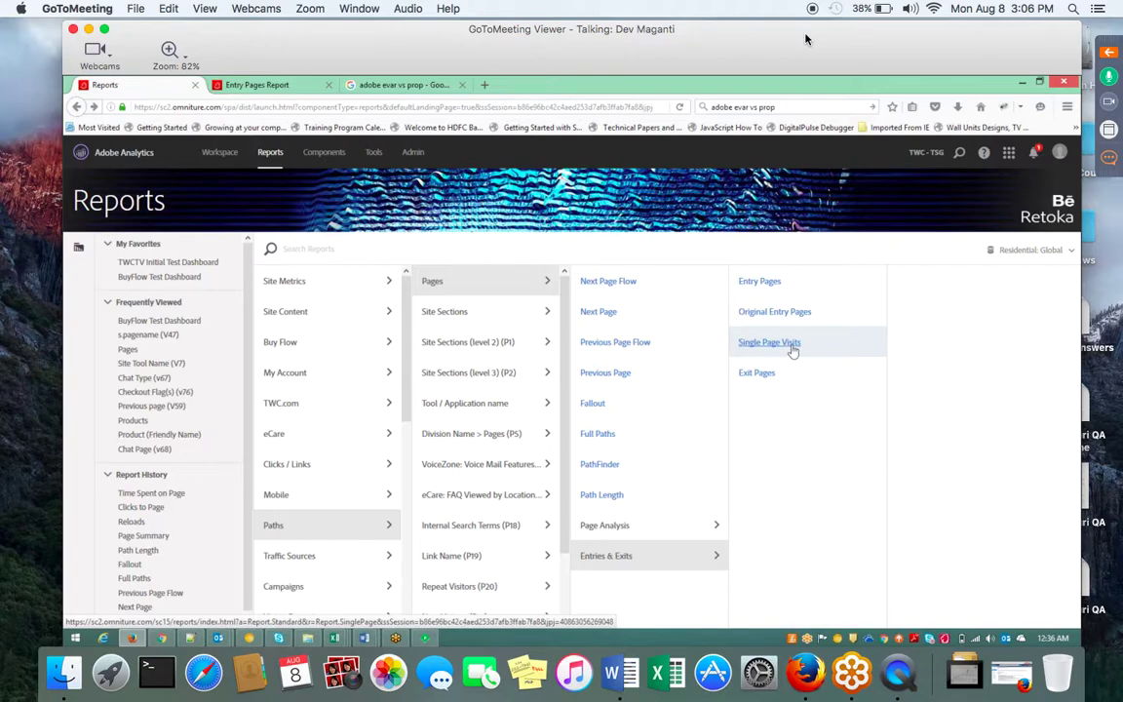
mouse_move(793, 350)
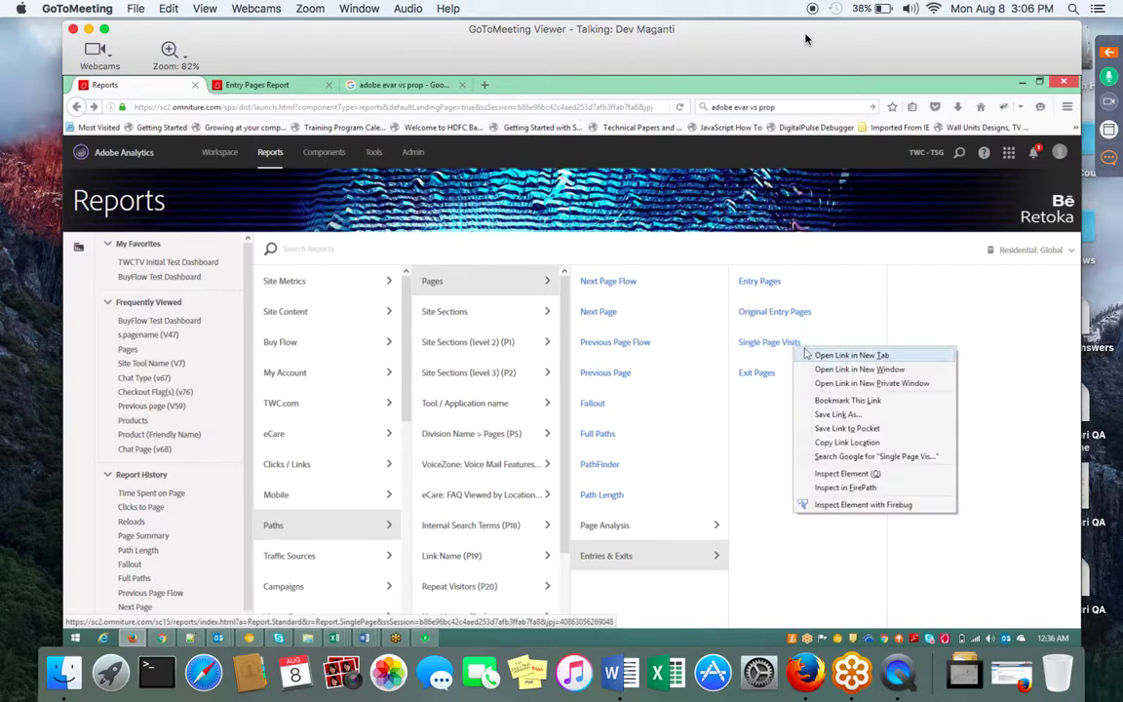
left_click(806, 355)
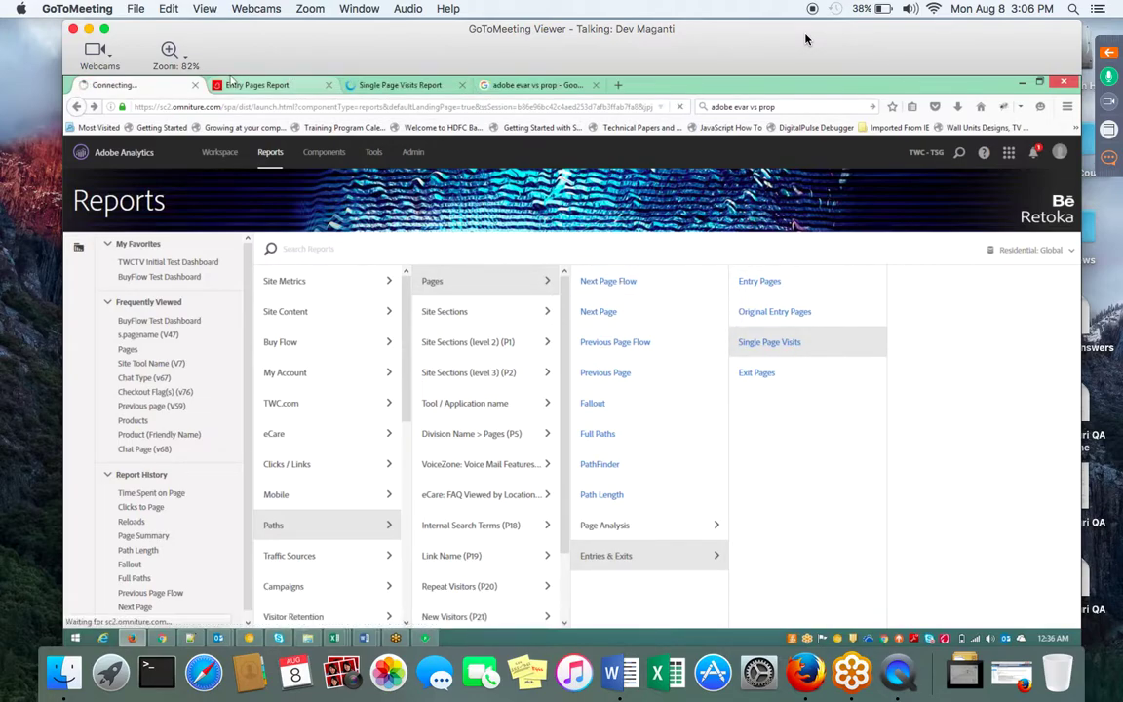
left_click(329, 86)
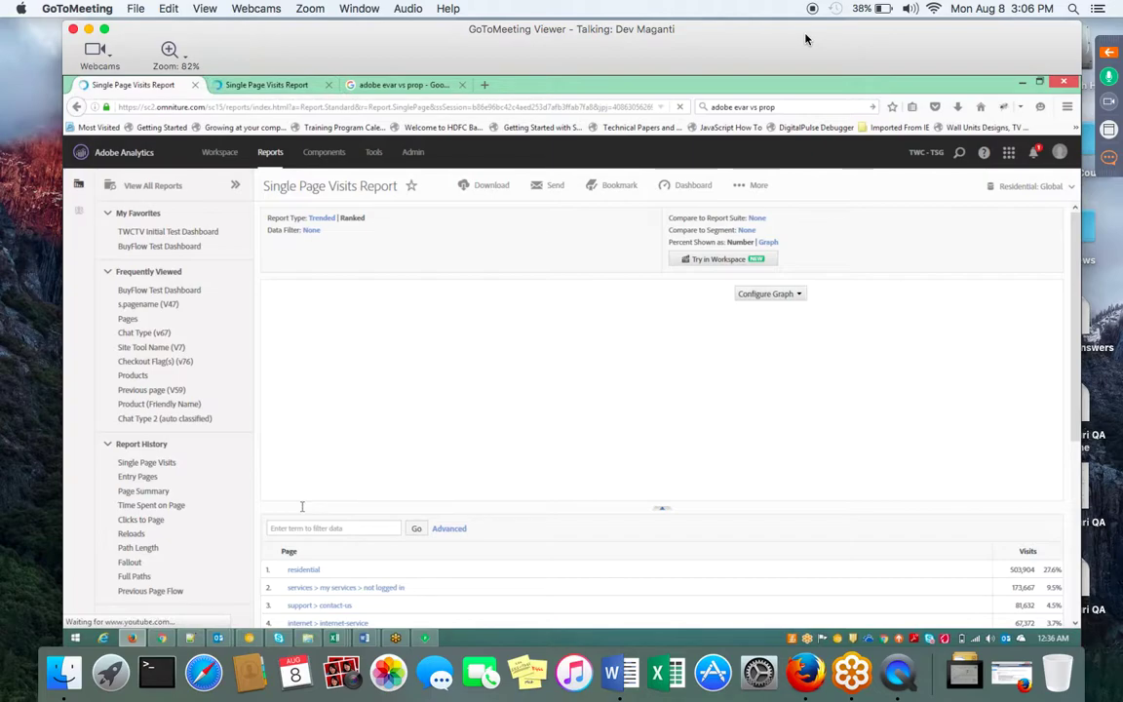
- Examine the Single Page Visits report's ranked page table, including the visits for the residential page
double_click(342, 576)
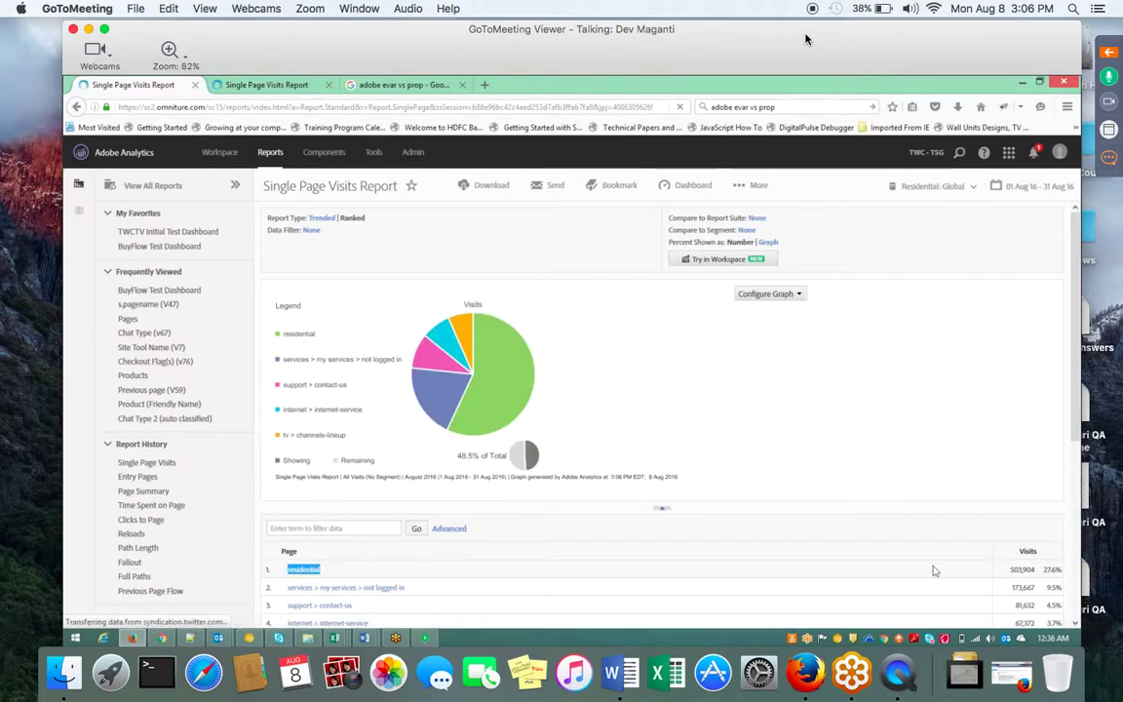
double_click(1014, 570)
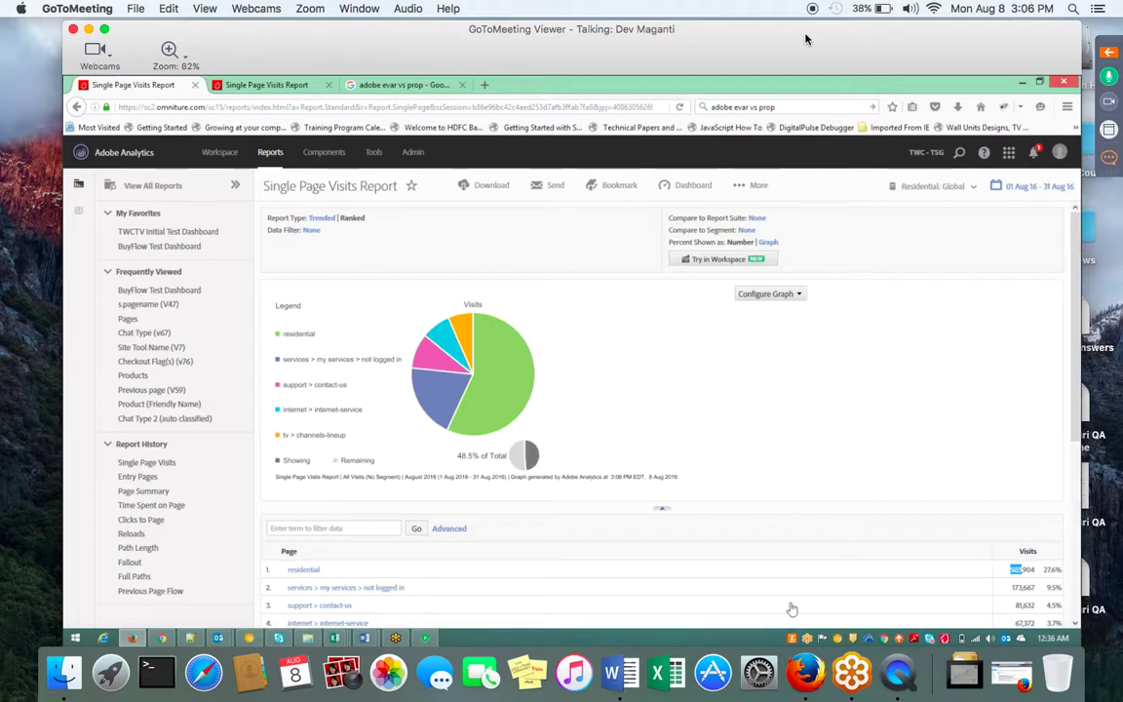
scroll(791, 608, "down", 1)
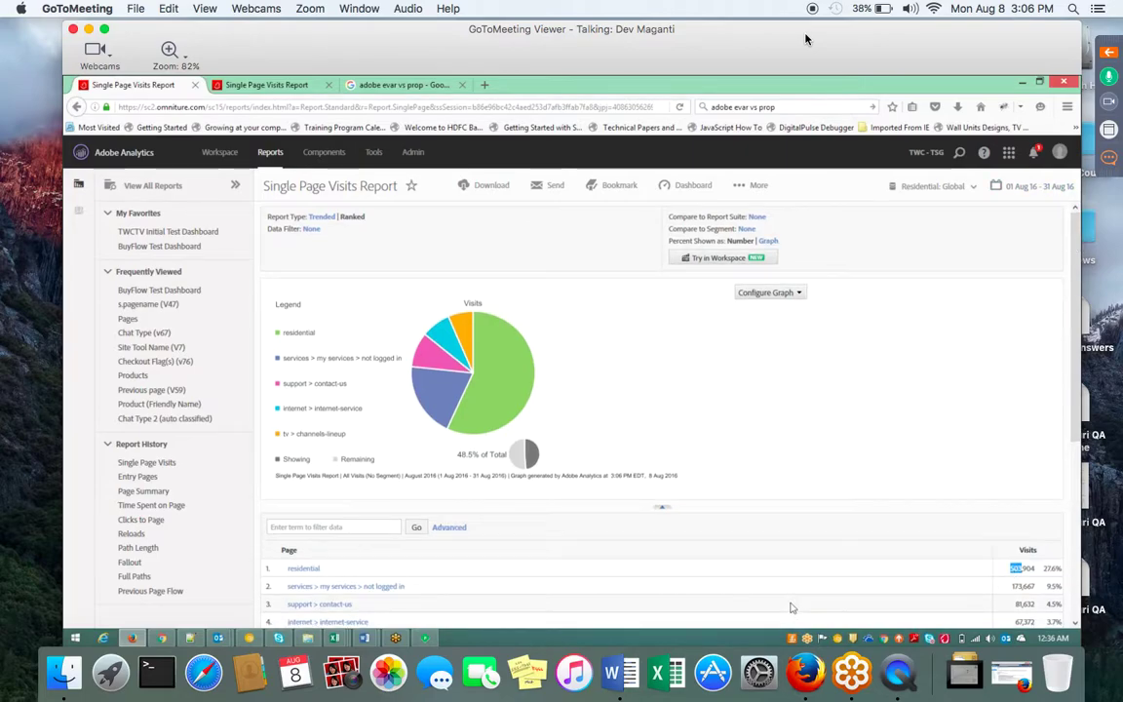
scroll(791, 608, "down", 5)
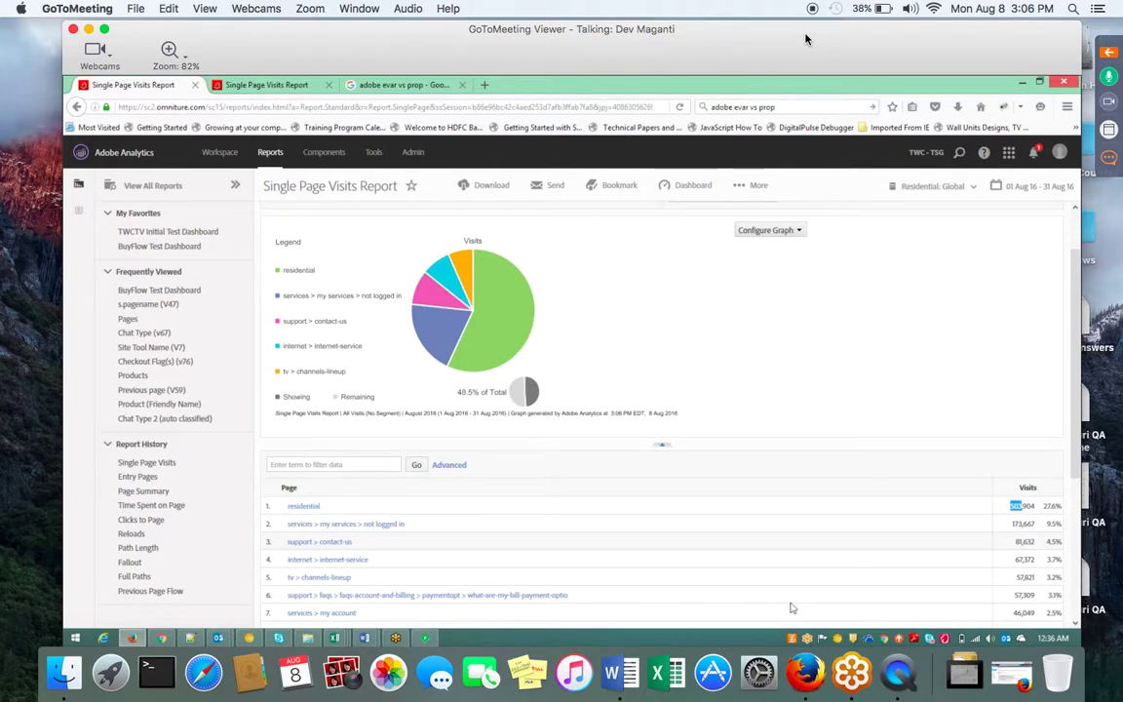
scroll(774, 616, "down", 1)
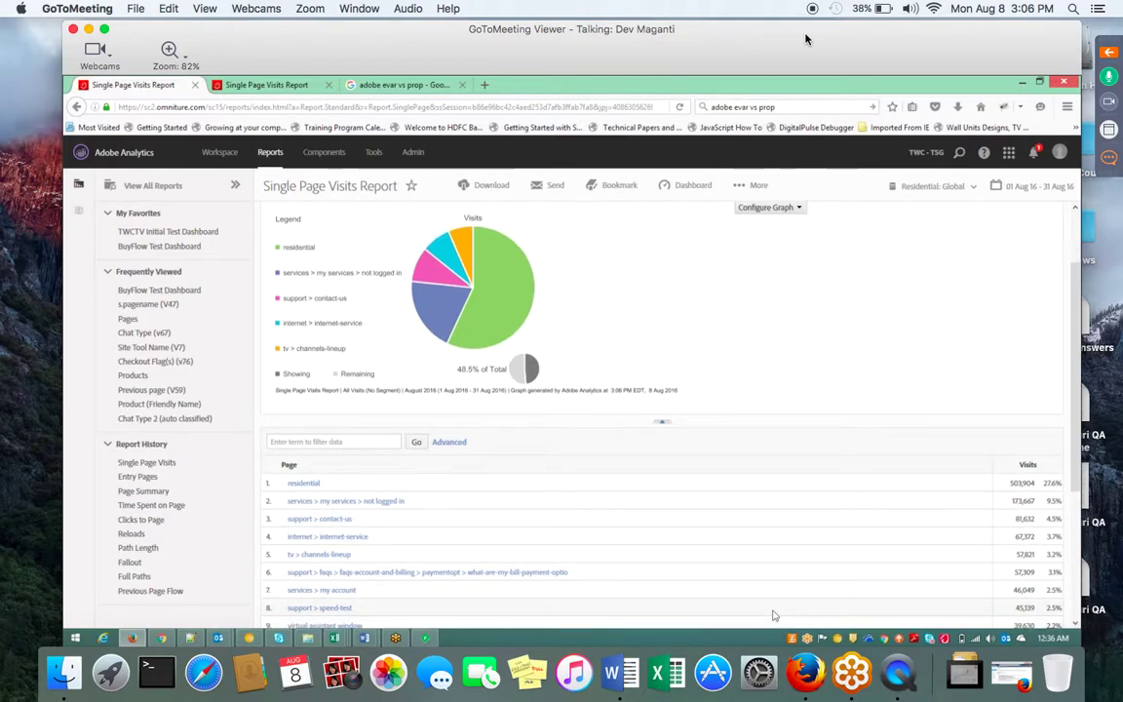
scroll(774, 616, "down", 4)
- Return to the main Reports page and close the duplicate Single Page Visits Report
left_click(270, 153)
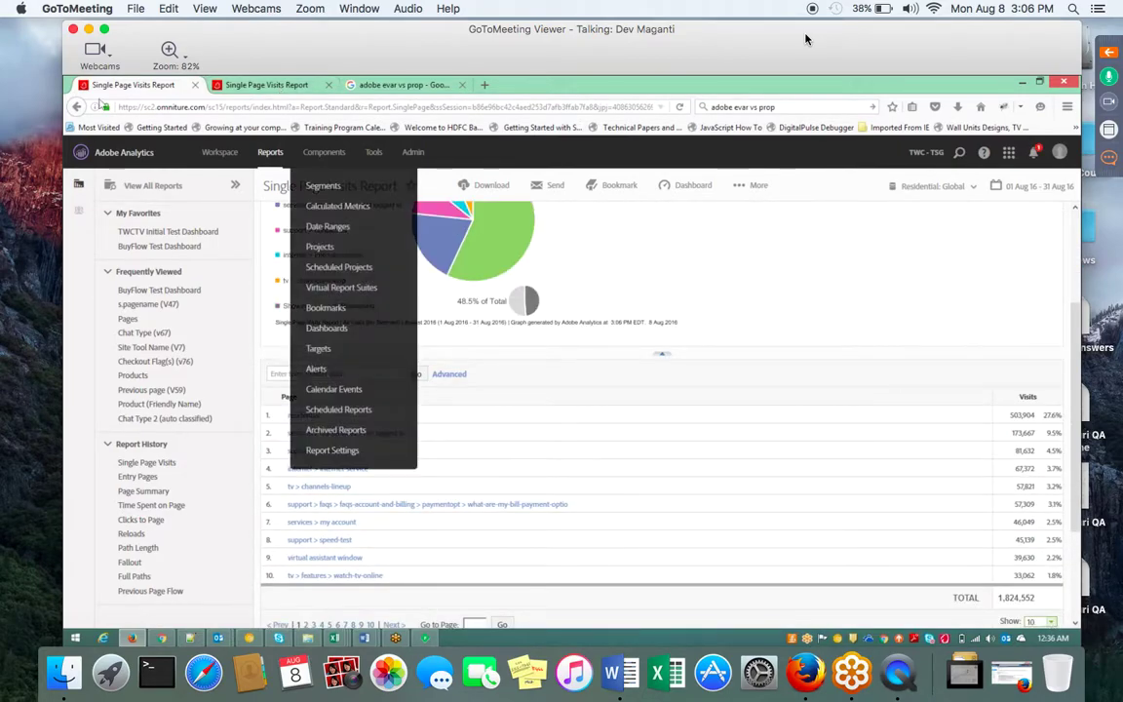
left_click(264, 84)
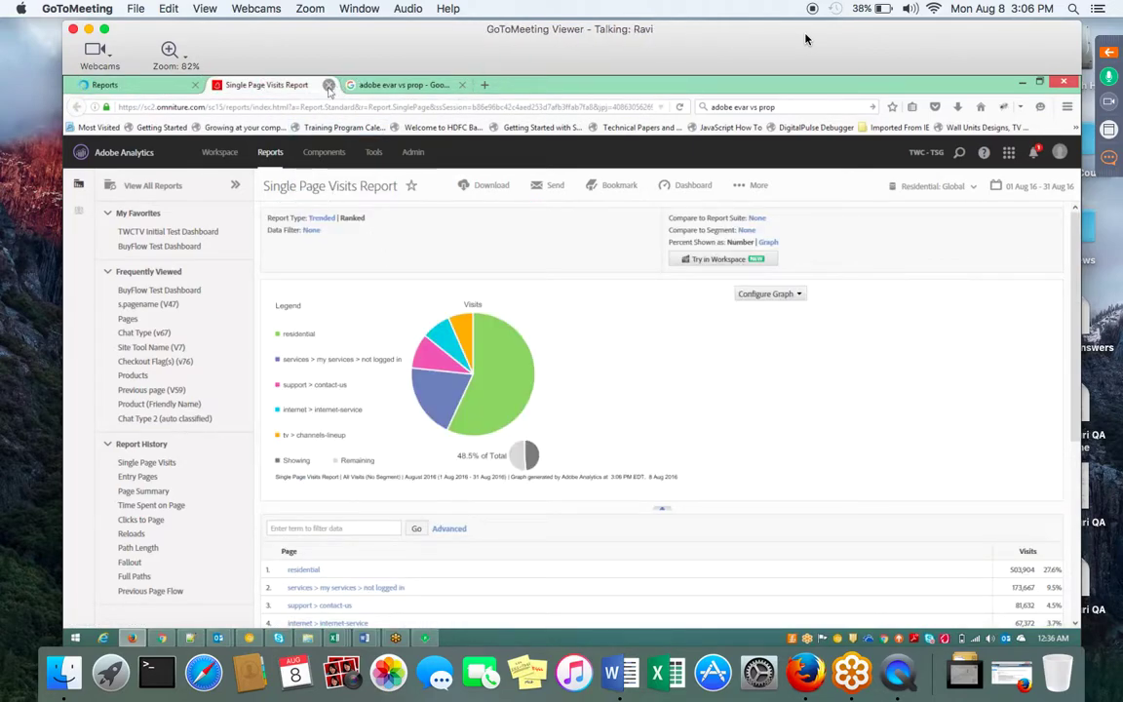
key("ctrl+w")
left_click(102, 84)
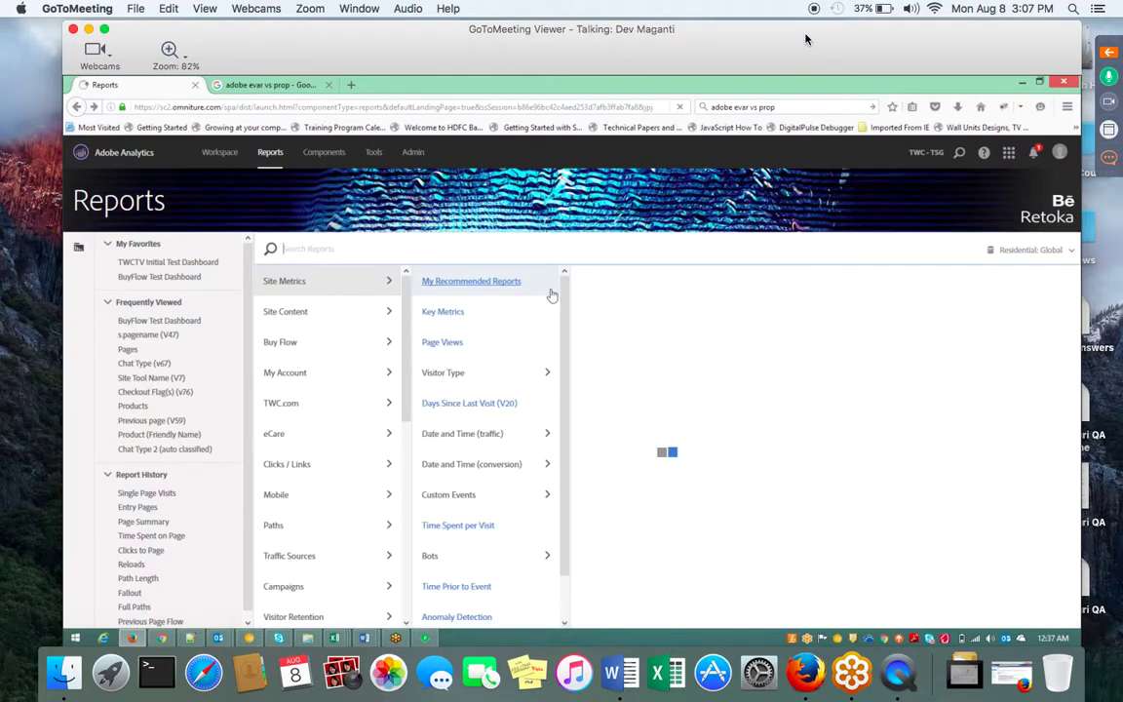
- Open the Exit Pages report from the Entries & Exits group of the Pages path reports
left_click(341, 526)
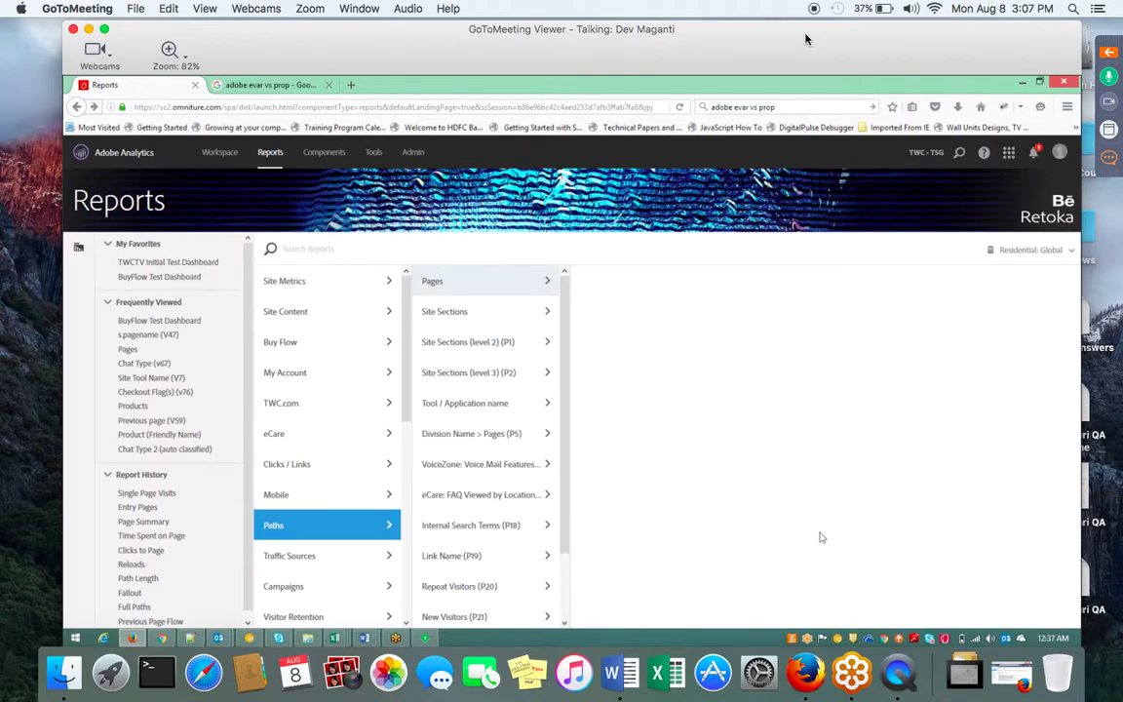
left_click(715, 554)
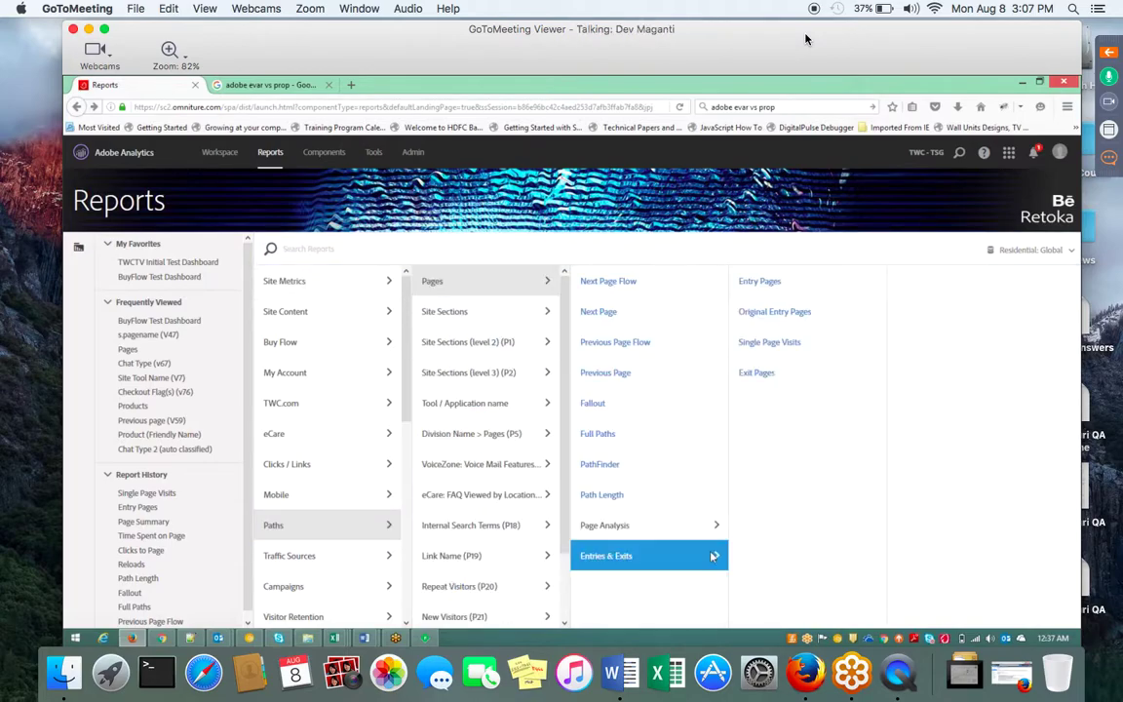
left_click(771, 373)
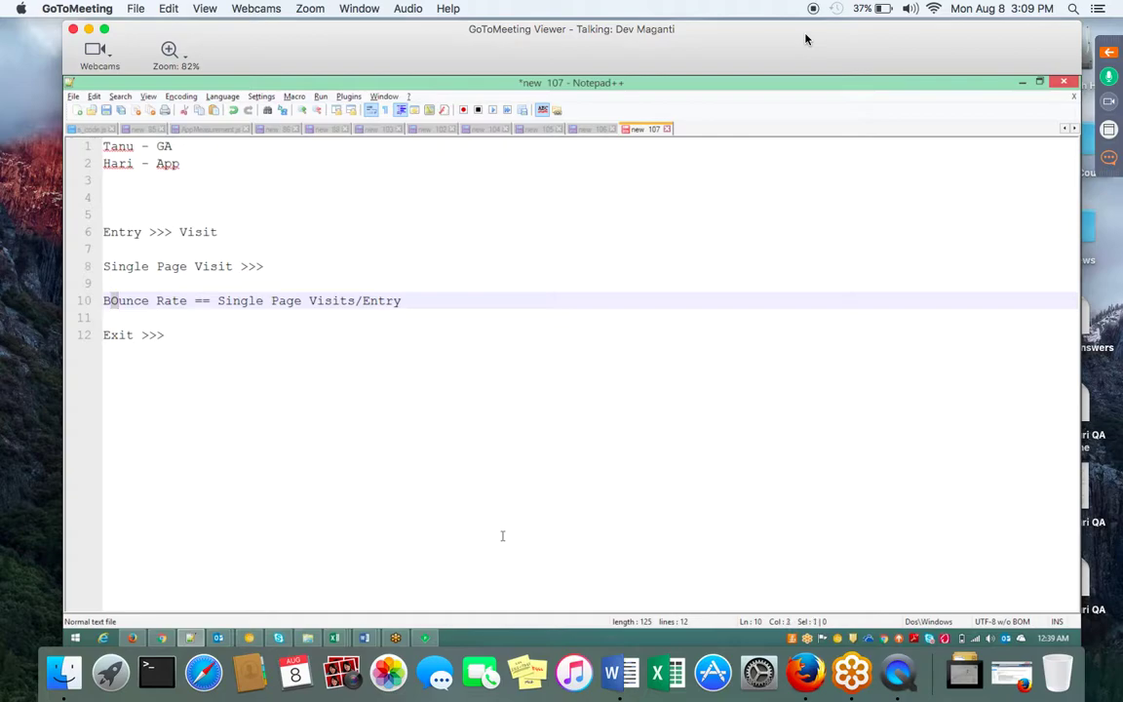
- Go through the Bounce Rate formula in the Notepad++ notes, highlighting its Single Page Visits term
key("Down")
key("Down")
key("Up")
key("Up")
key("Up")
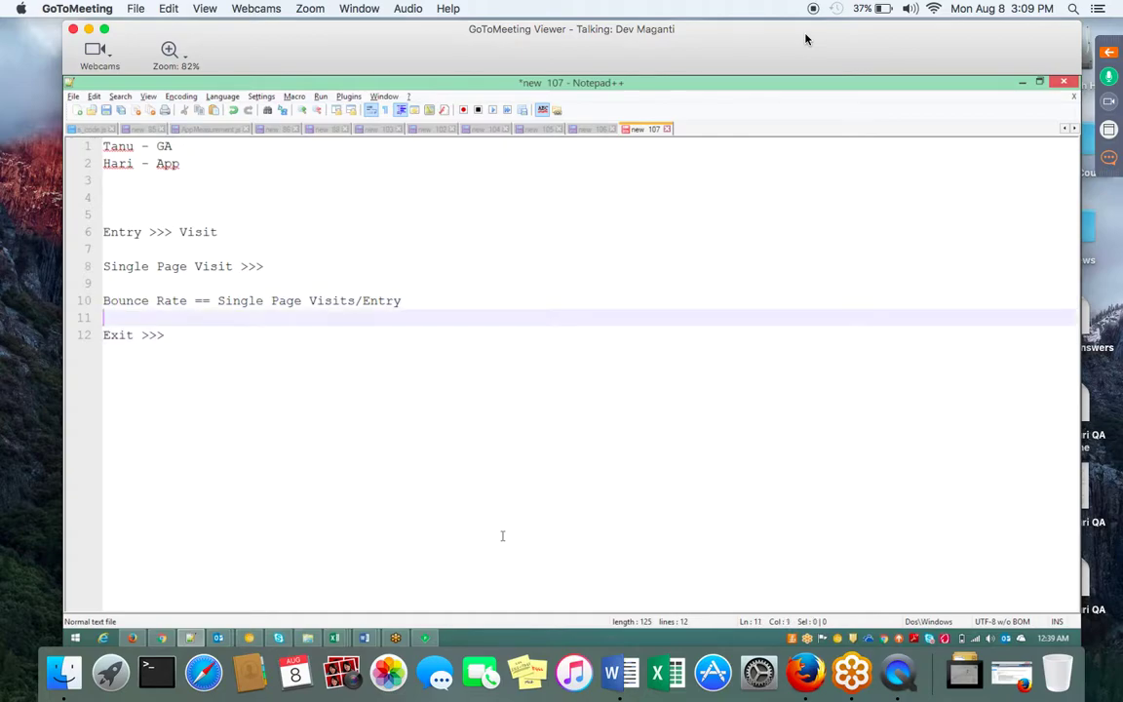
key("Down")
key("Right")
key("Right")
key("Right")
key("Right")
key("Right")
key("Right")
key("Right")
key("Right")
key("Right")
key("Right")
key("Right")
key("Right")
key("Right")
key("Right")
key("Right")
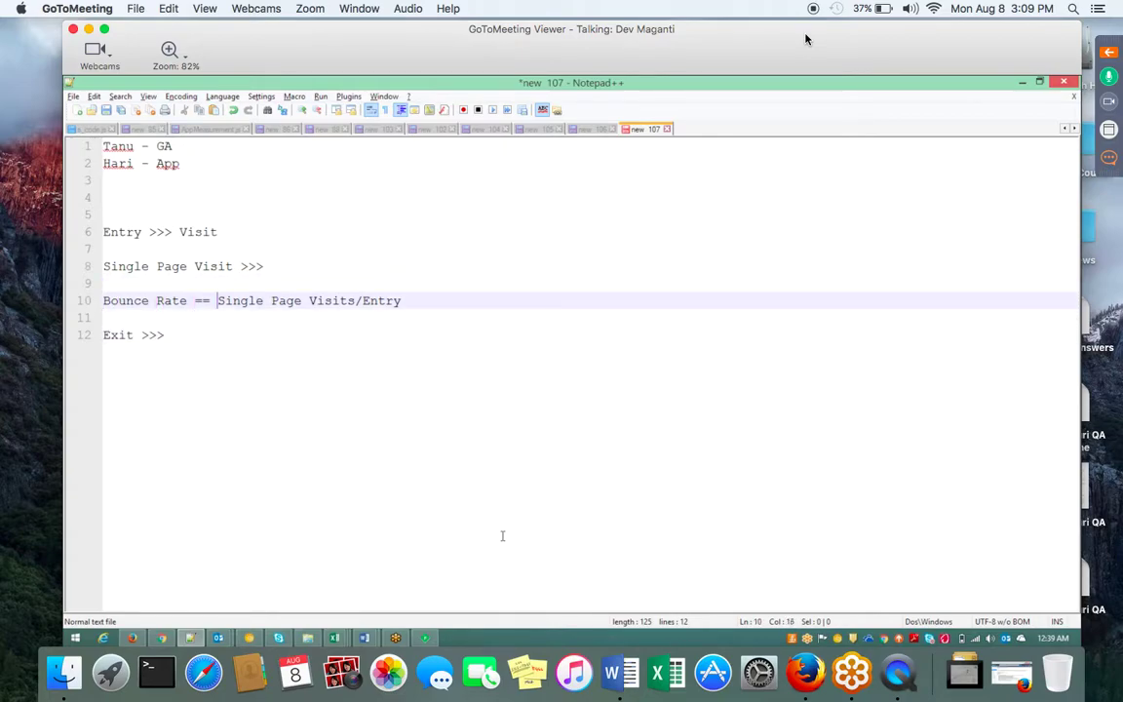
key("ctrl+shift+Right")
key("ctrl+shift+Right")
key("ctrl+shift+Right")
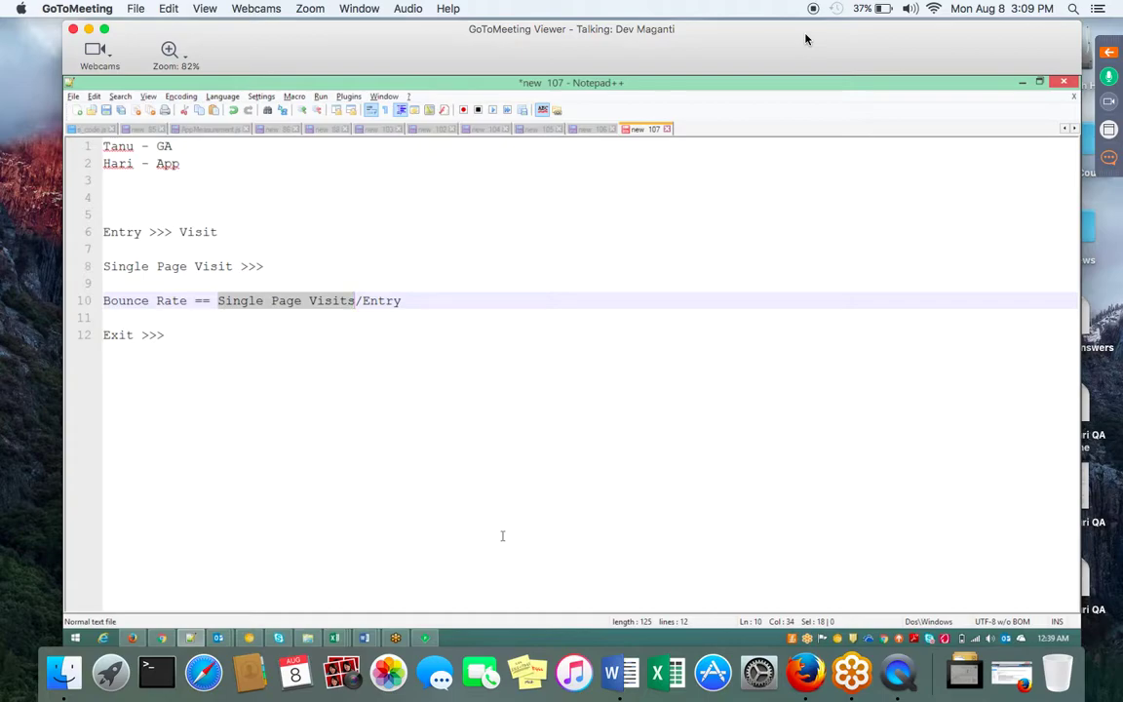
key("Down")
key("Up")
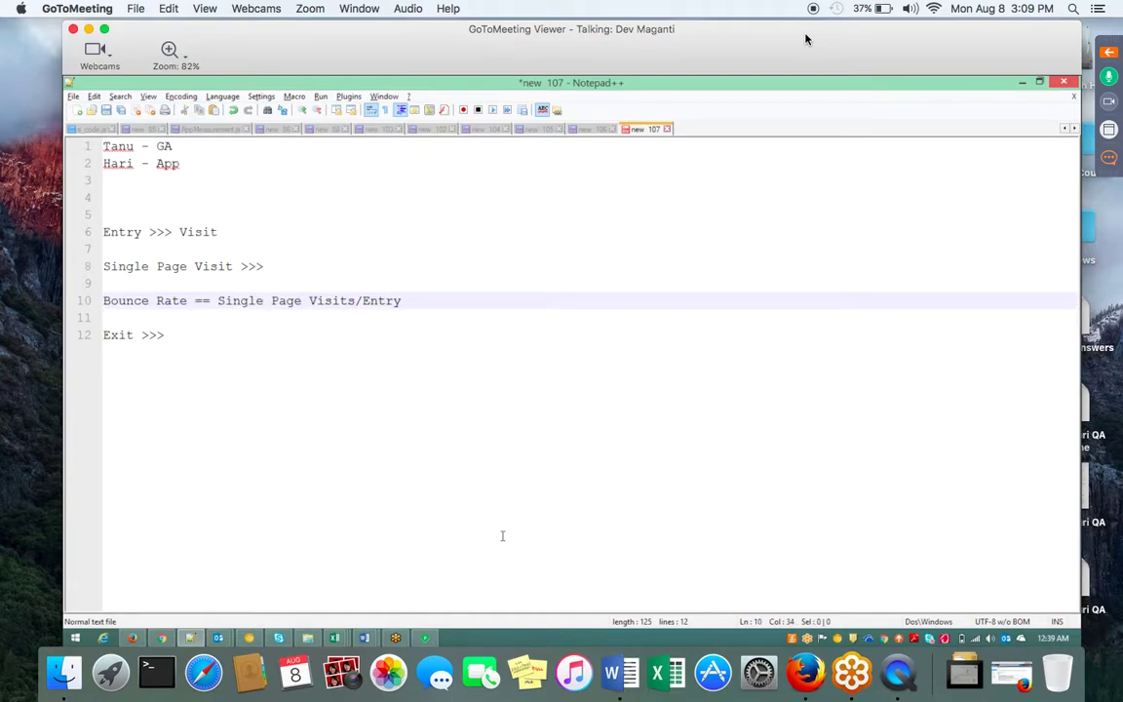
key("ctrl+shift+Left")
key("ctrl+shift+Left")
key("ctrl+shift+Left")
key("ctrl+shift+Left")
key("ctrl+shift+Right")
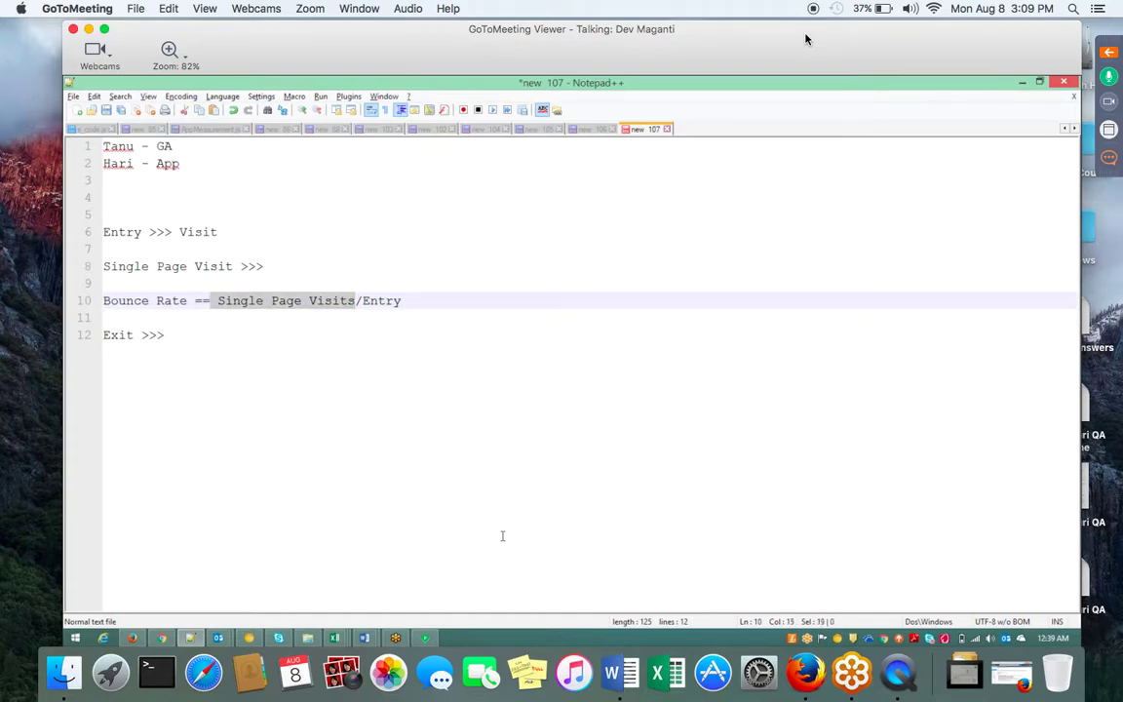
key("ctrl+shift+Right")
key("ctrl+shift+Left")
- Add a "Home >>>" line between the Bounce Rate formula and the Exit line, with blank lines around it
key("Down")
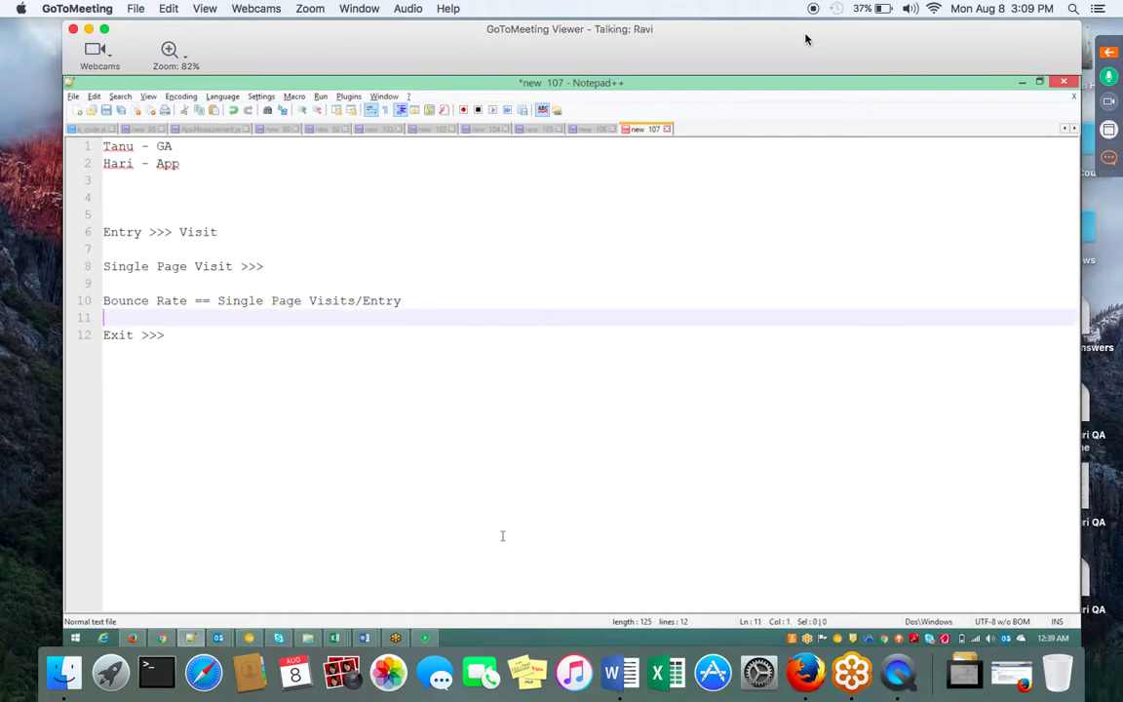
key("Return")
type("HOme >>>")
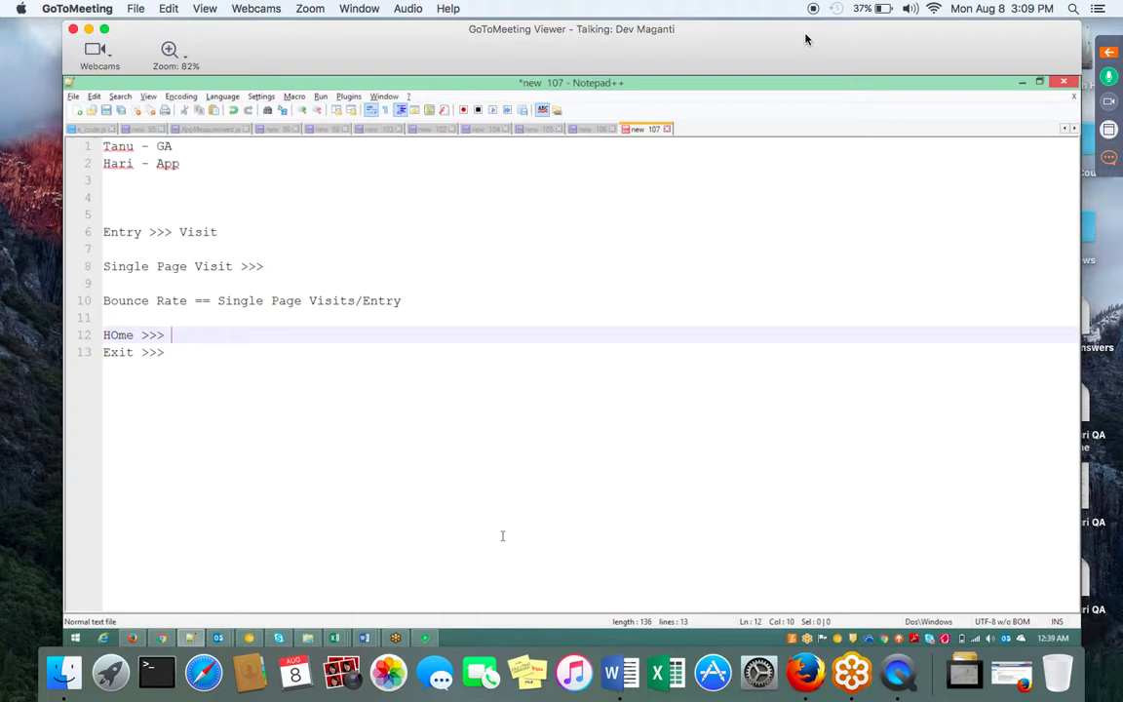
key("Up")
key("Down")
key("Home")
key("Right")
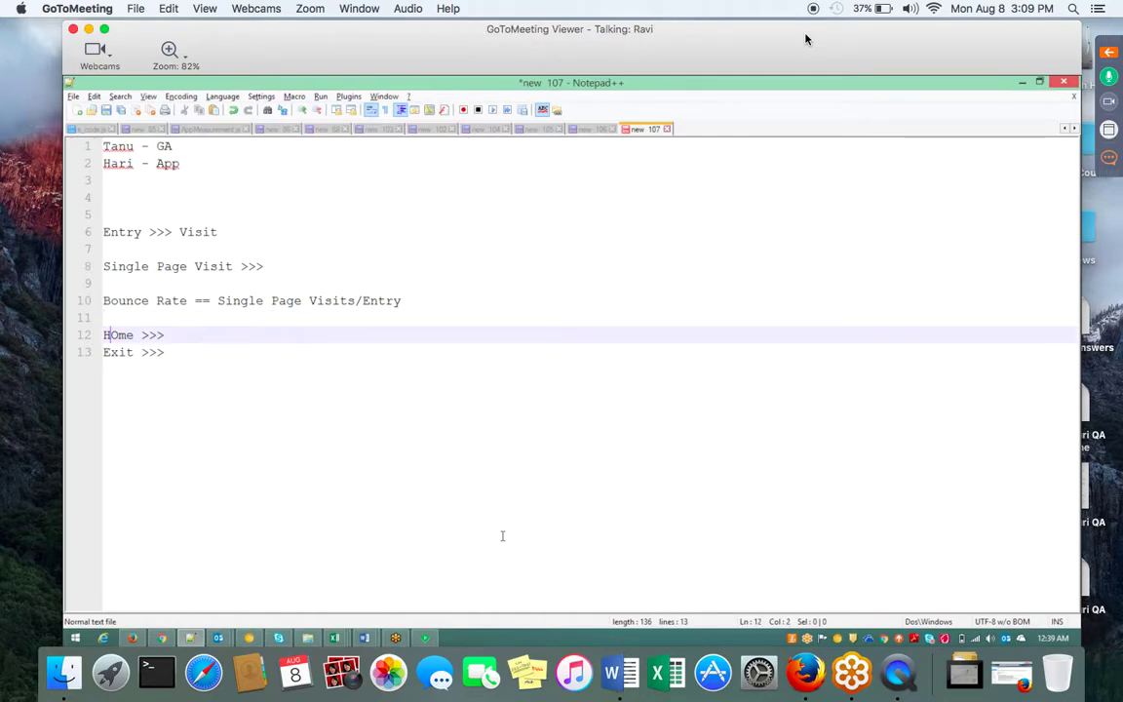
key("Home")
key("ctrl+shift+Right")
type("Home")
key("End")
key("Return")
key("Return")
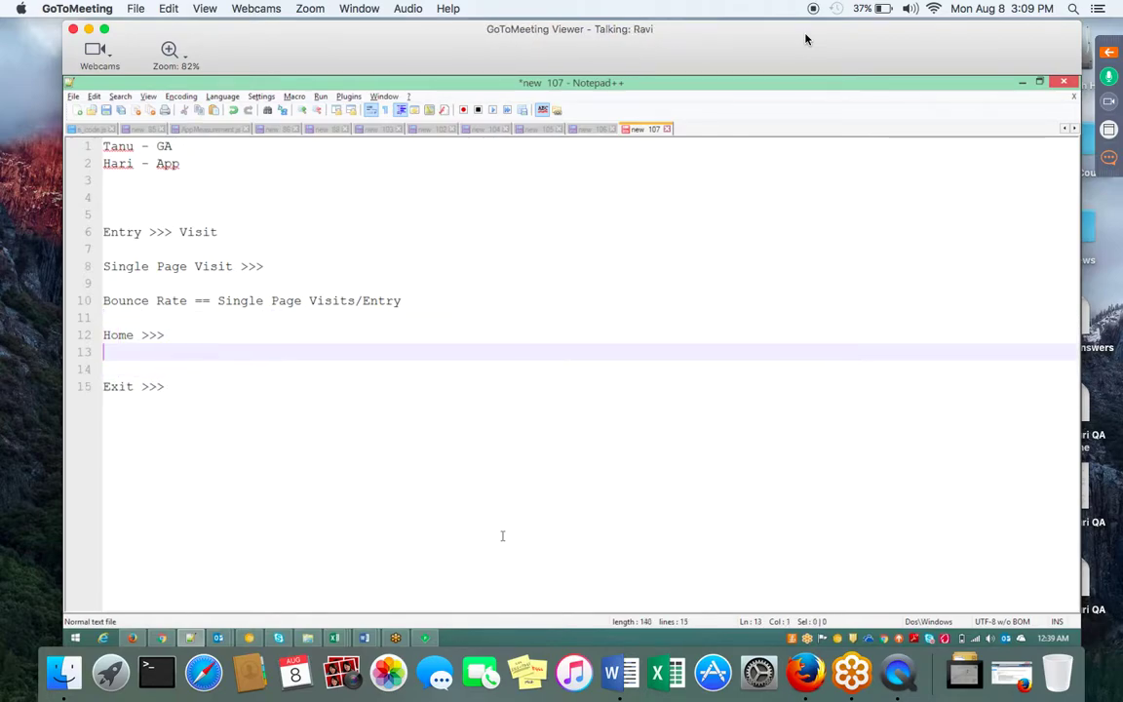
key("Left")
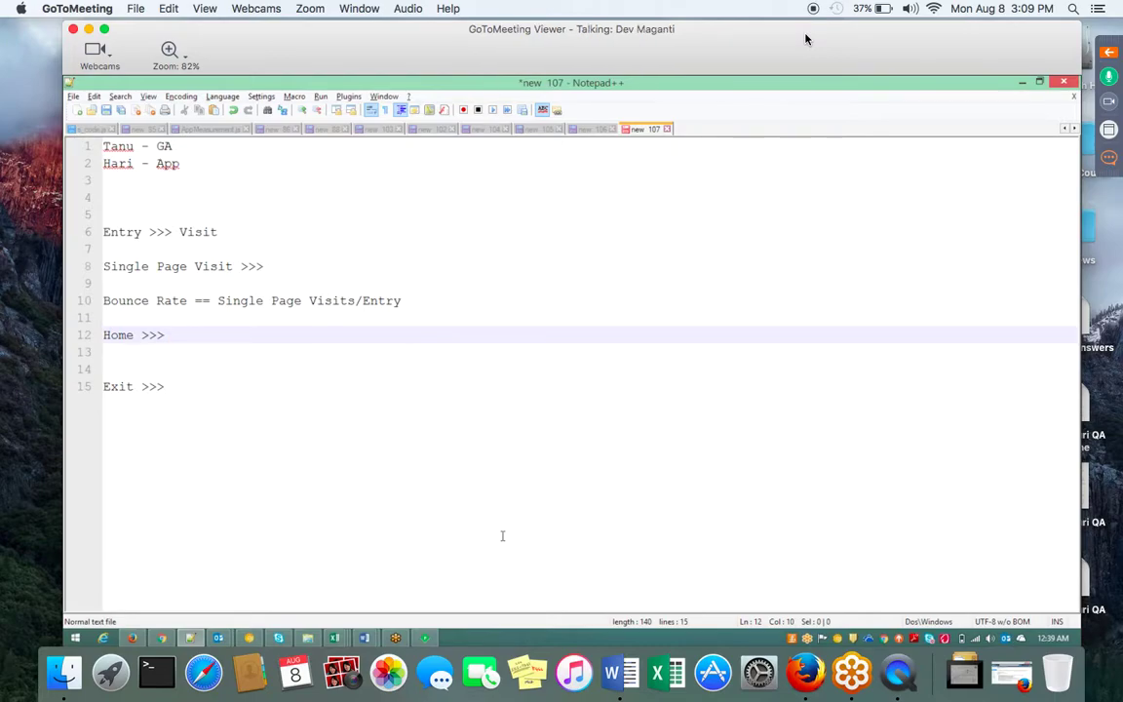
- Go back to the Bounce Rate formula and highlight part of it
key("Up")
key("Up")
key("ctrl+shift+Right")
key("ctrl+shift+Right")
key("ctrl+shift+Right")
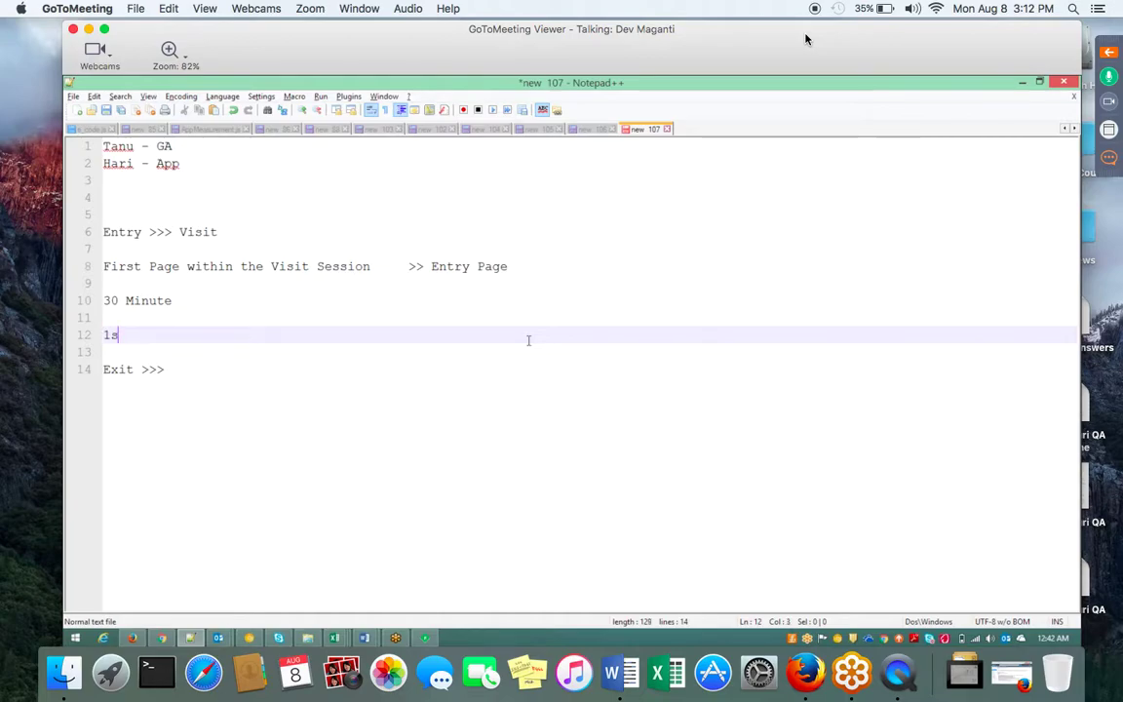
- Replace the text begun below "30 Minute" with the line "New Visit >> Home Page >> Entry", spacing its parts with tabs
key("BackSpace")
key("BackSpace")
type("New Visit")
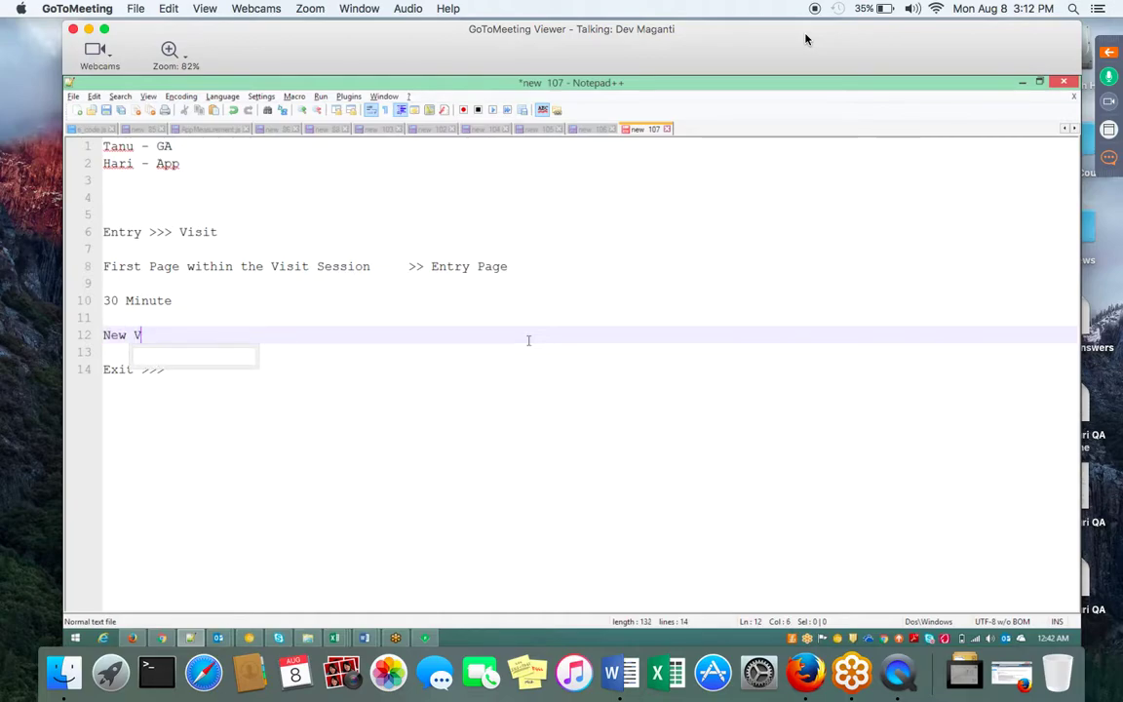
key("Tab")
key("Tab")
key("Tab")
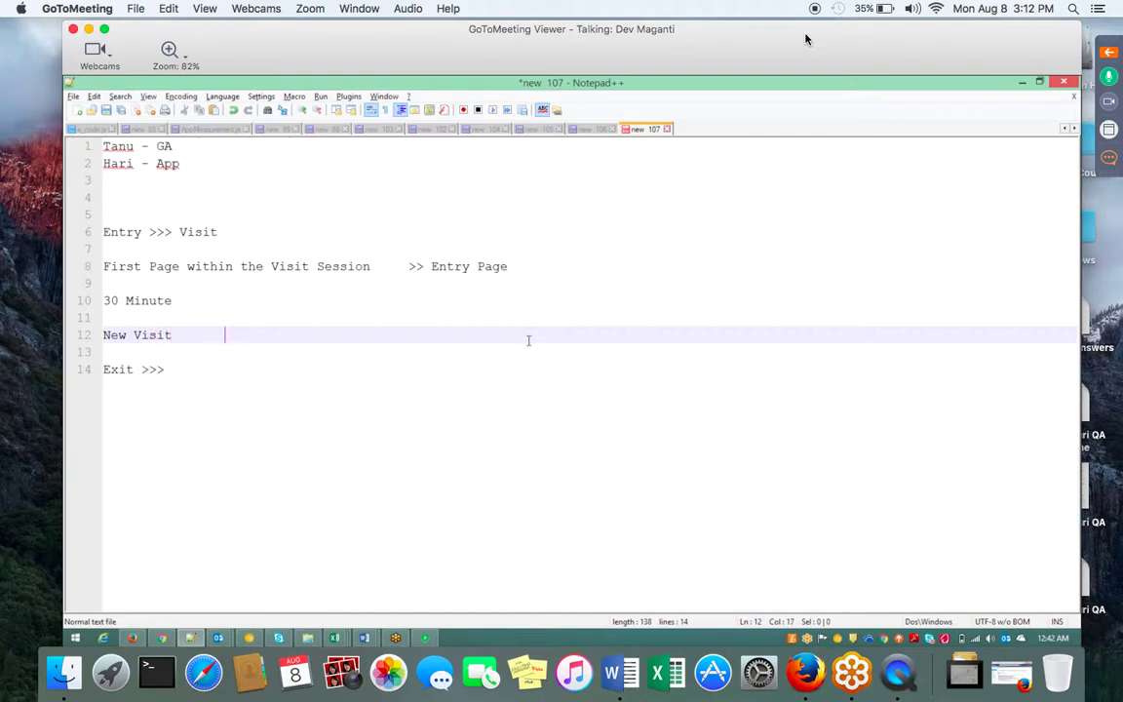
type(">>      Home Page")
key("Tab")
type(">> Entry")
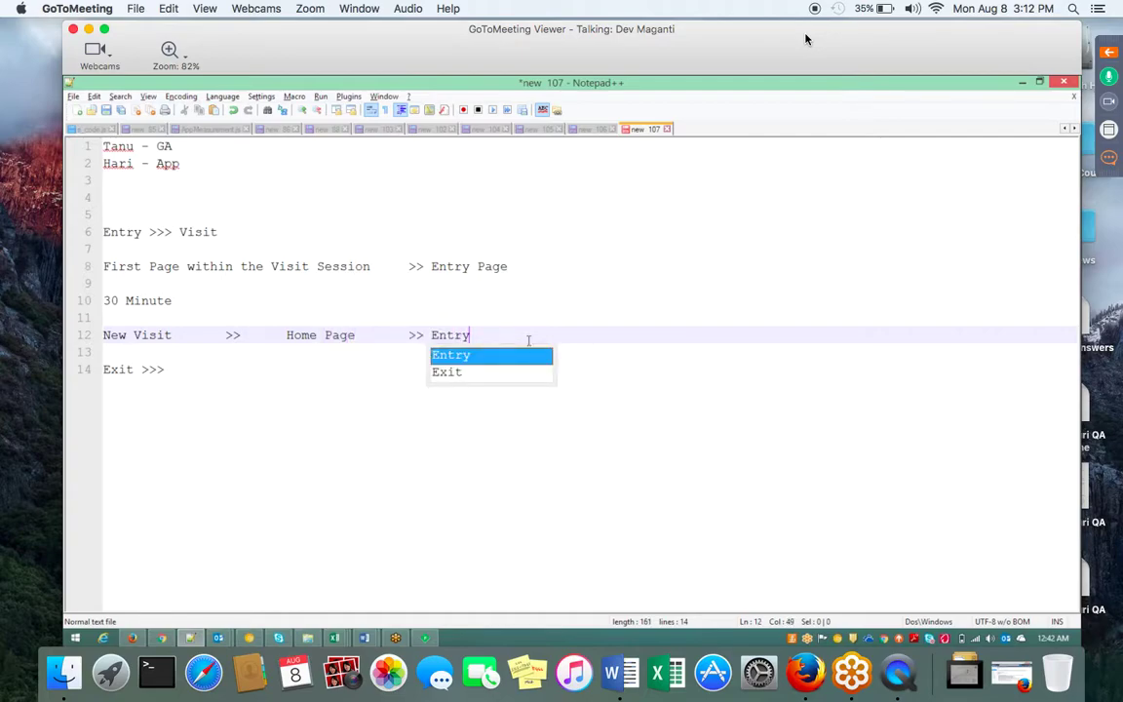
key("Escape")
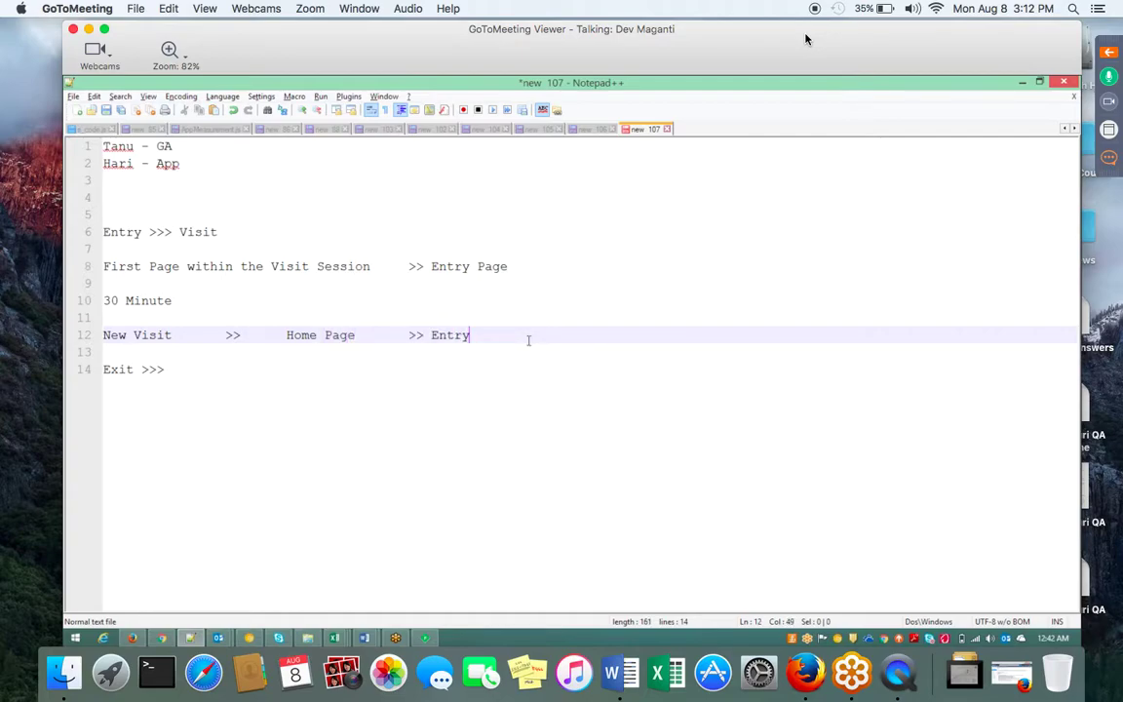
- Go through the New Visit line, highlighting "Home Page", "Entry" and the whole line
key("Home")
key("ctrl+Right")
key("ctrl+Right")
key("ctrl+Right")
key("ctrl+Right")
key("ctrl+Left")
key("ctrl+shift+Right")
key("ctrl+shift+Right")
key("ctrl+Right")
key("ctrl+Right")
key("ctrl+shift+Right")
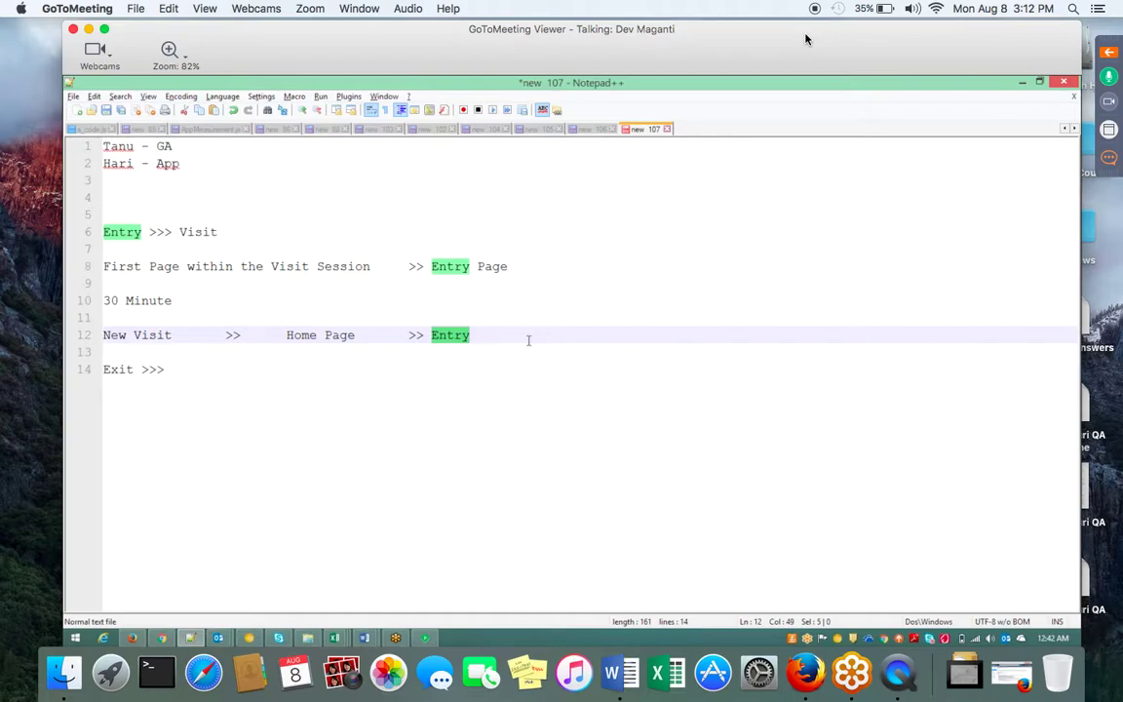
key("Home")
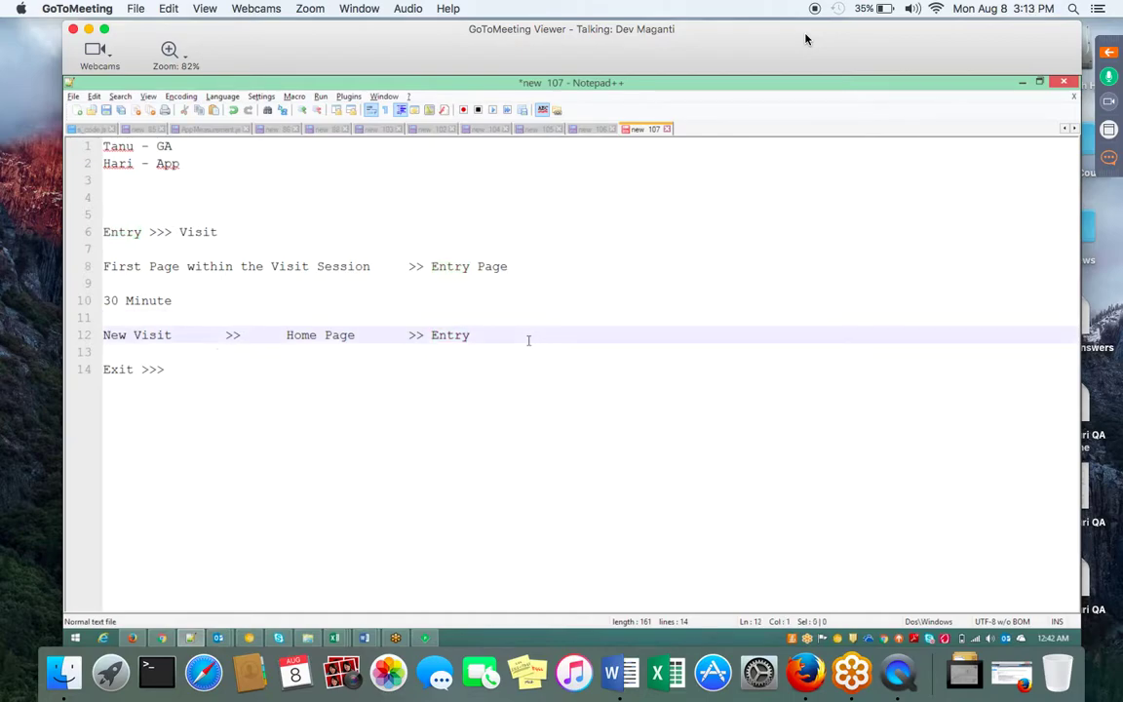
key("shift+End")
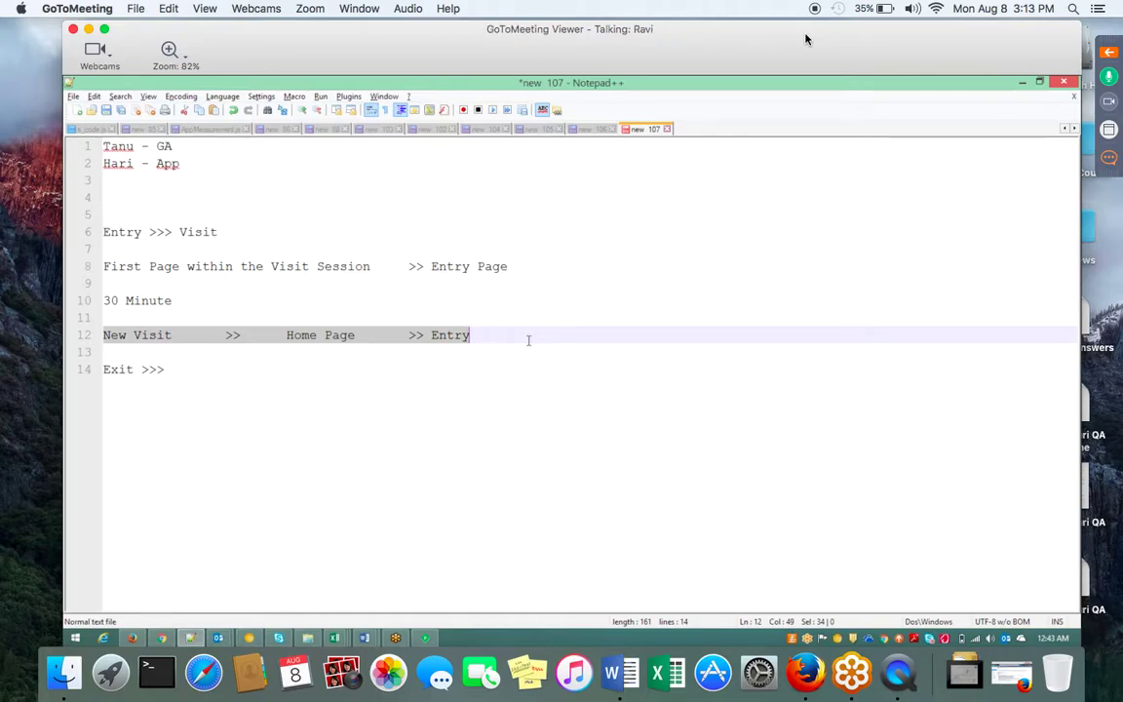
- Duplicate the New Visit line two lines below and change the copy's ending to "Last"
key("Up")
key("Down")
key("shift+End")
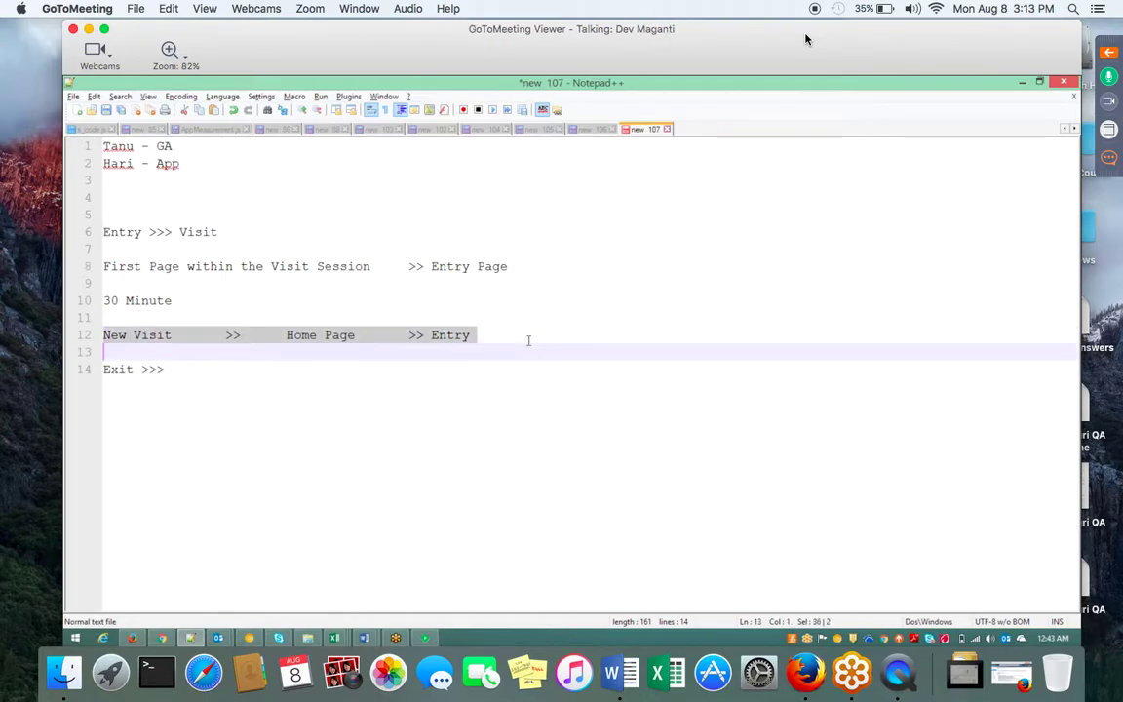
key("ctrl+c")
key("End")
key("Return")
key("Return")
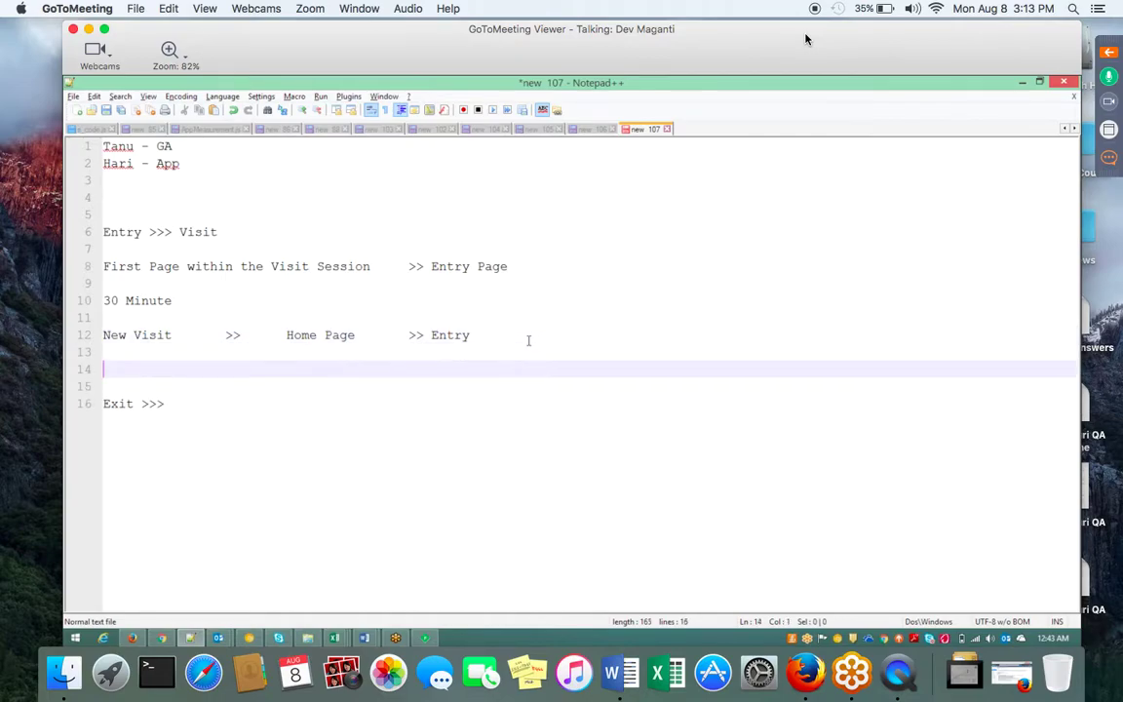
key("ctrl+v")
key("shift+End")
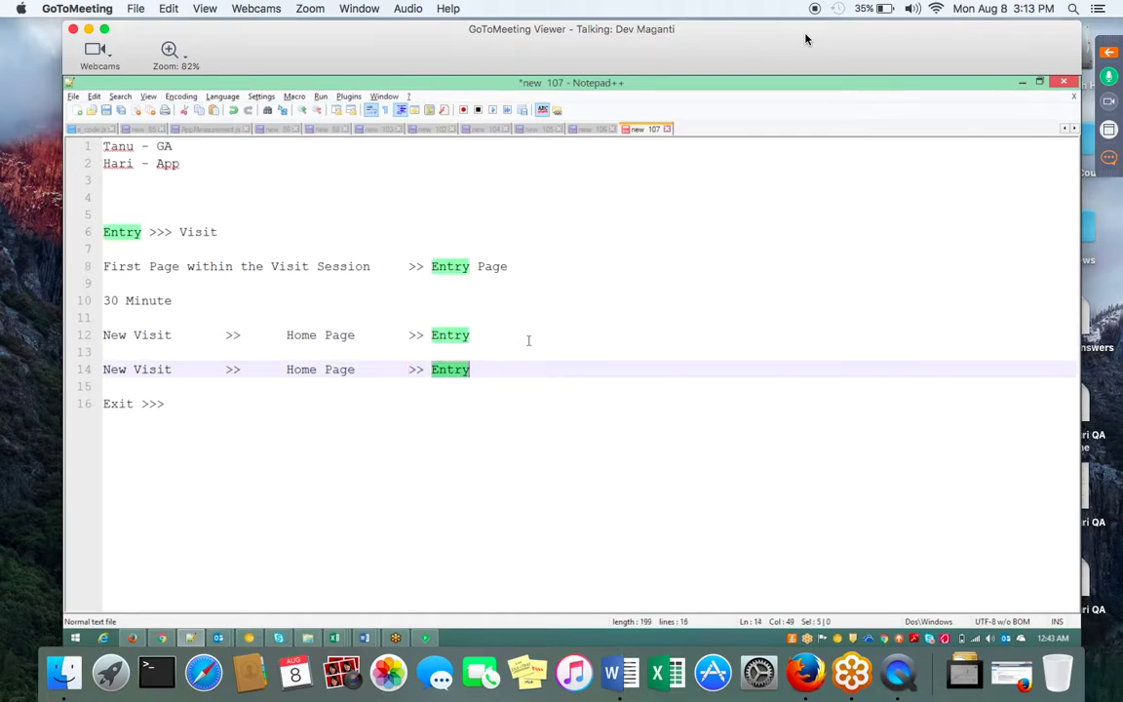
type("Last")
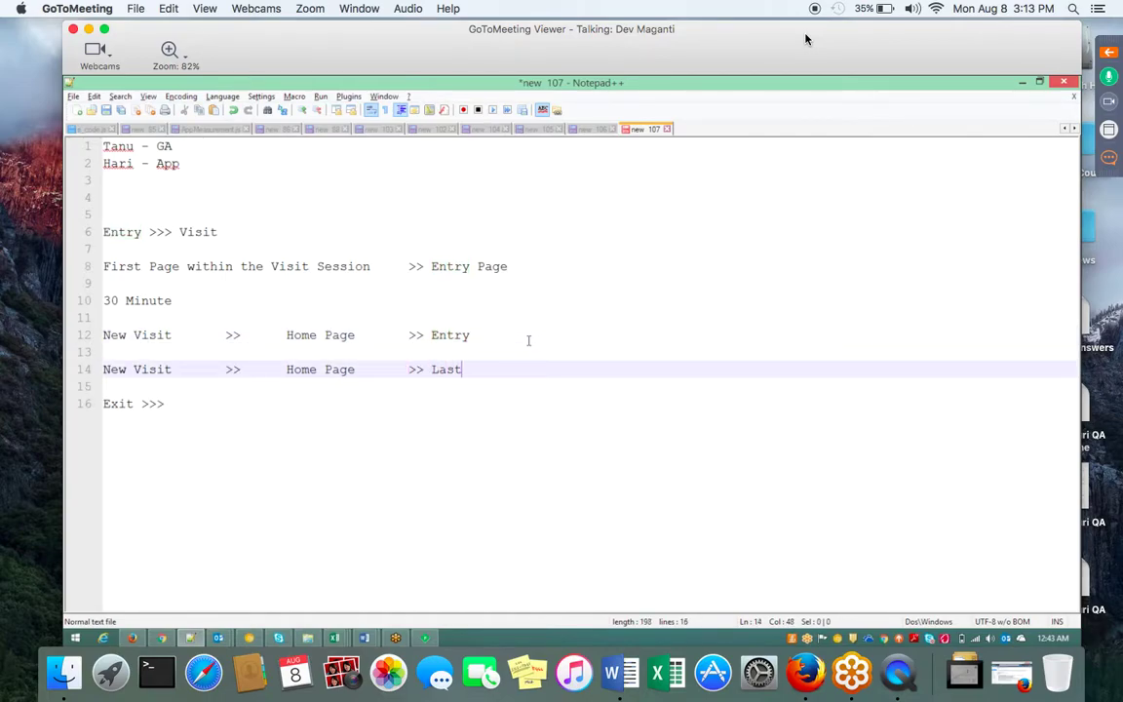
key("shift+Home")
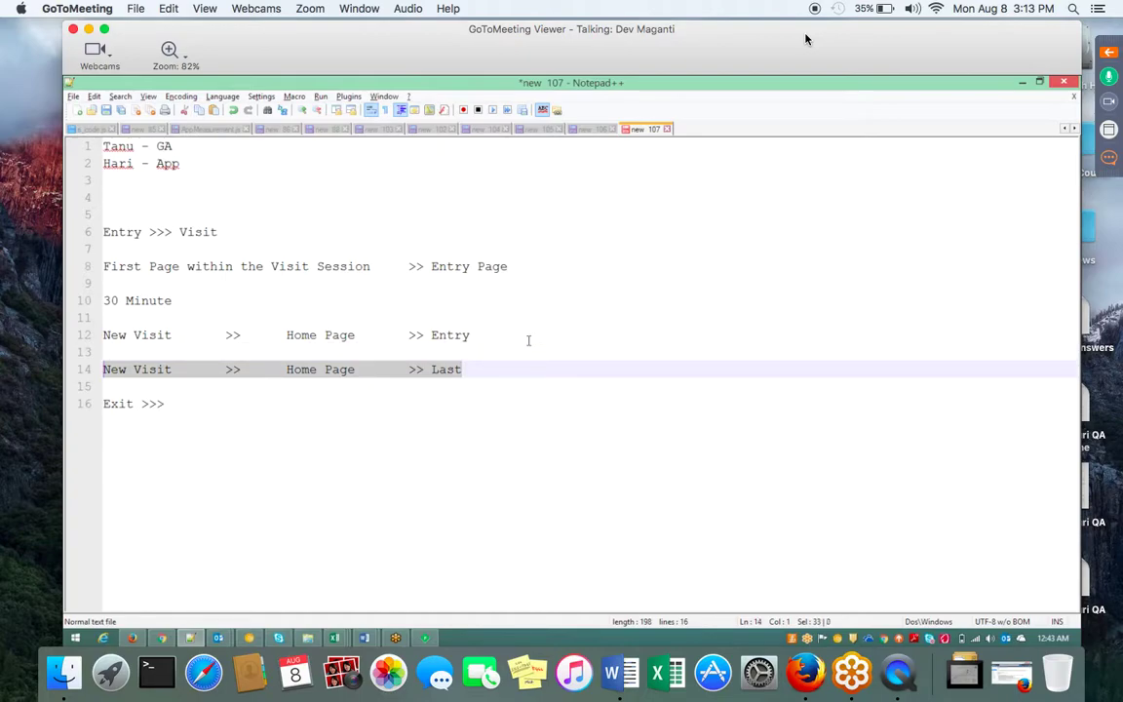
- Insert a "9 AM" line between the Entry Page definition and "30 Minute", set off by blank lines
key("Down")
key("Down")
key("Up")
key("Up")
key("Up")
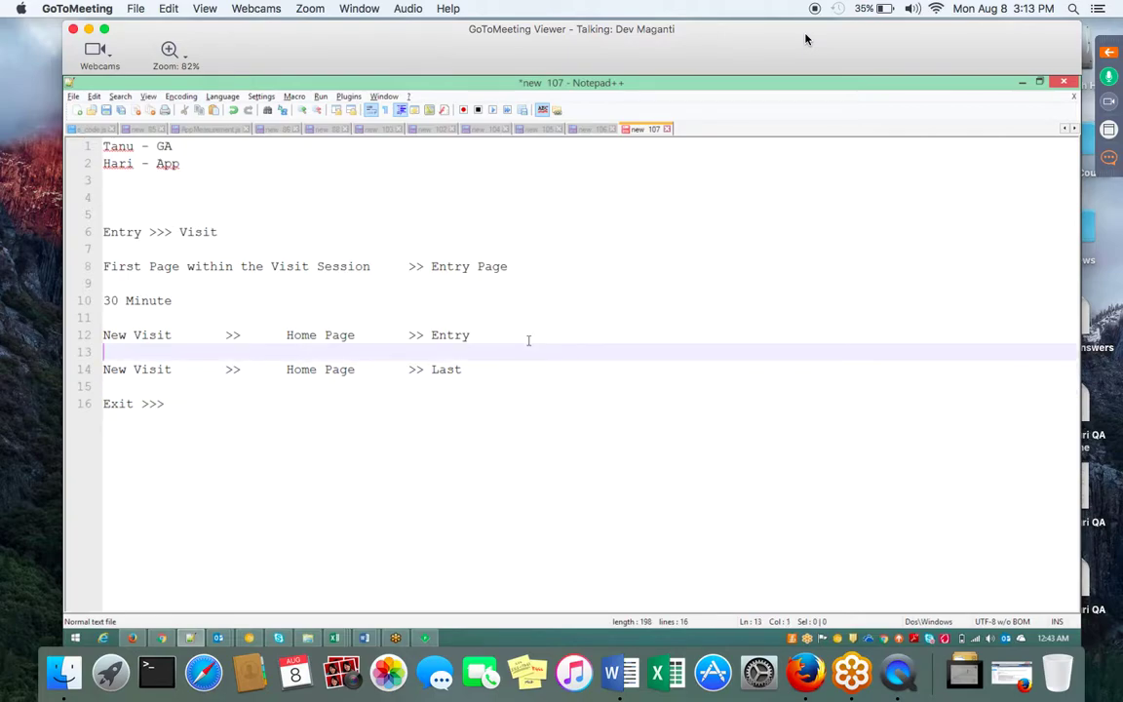
key("Up")
key("Up")
key("Up")
key("Right")
key("Right")
key("Right")
key("Right")
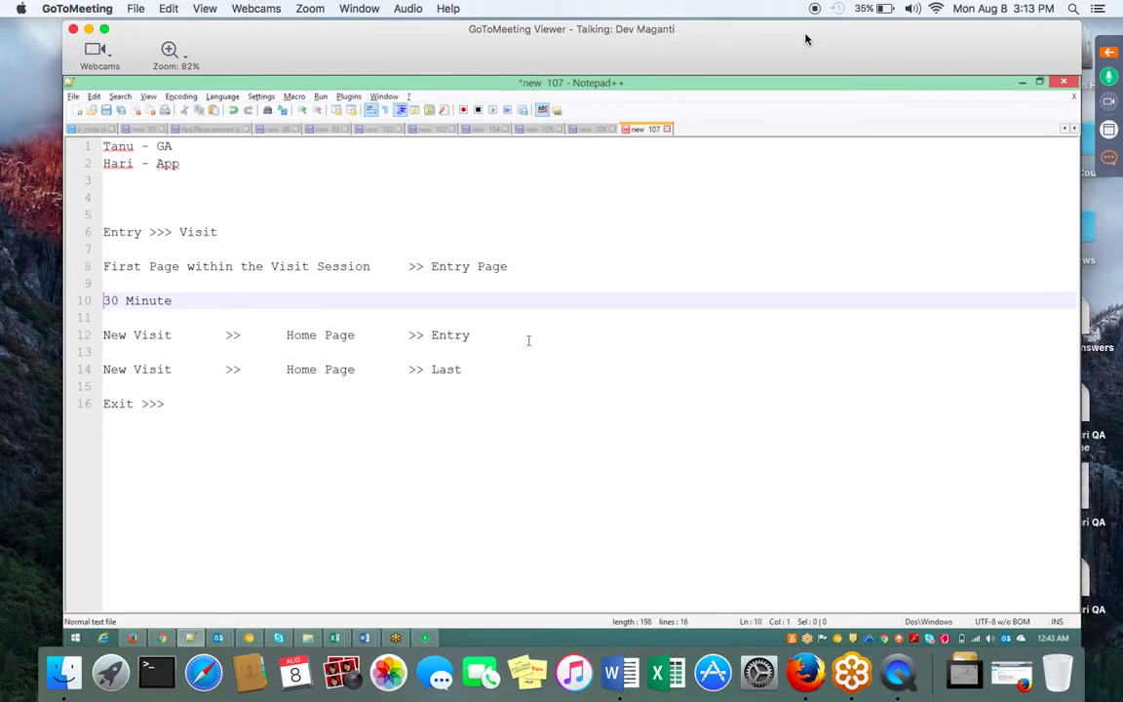
key("Return")
key("Up")
key("Up")
key("Return")
type("9")
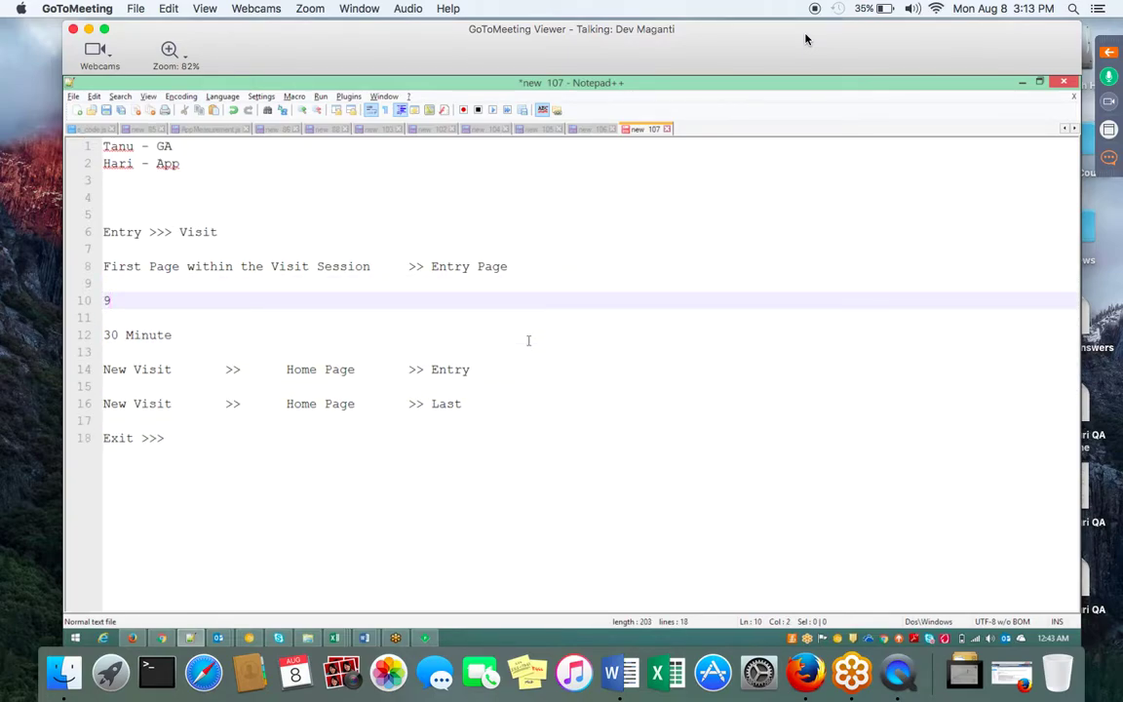
type(" AM")
- Add the line "Home page", "Entry", "Visit" under "9 AM", separating the three terms with tabs
key("Return")
type("Home p")
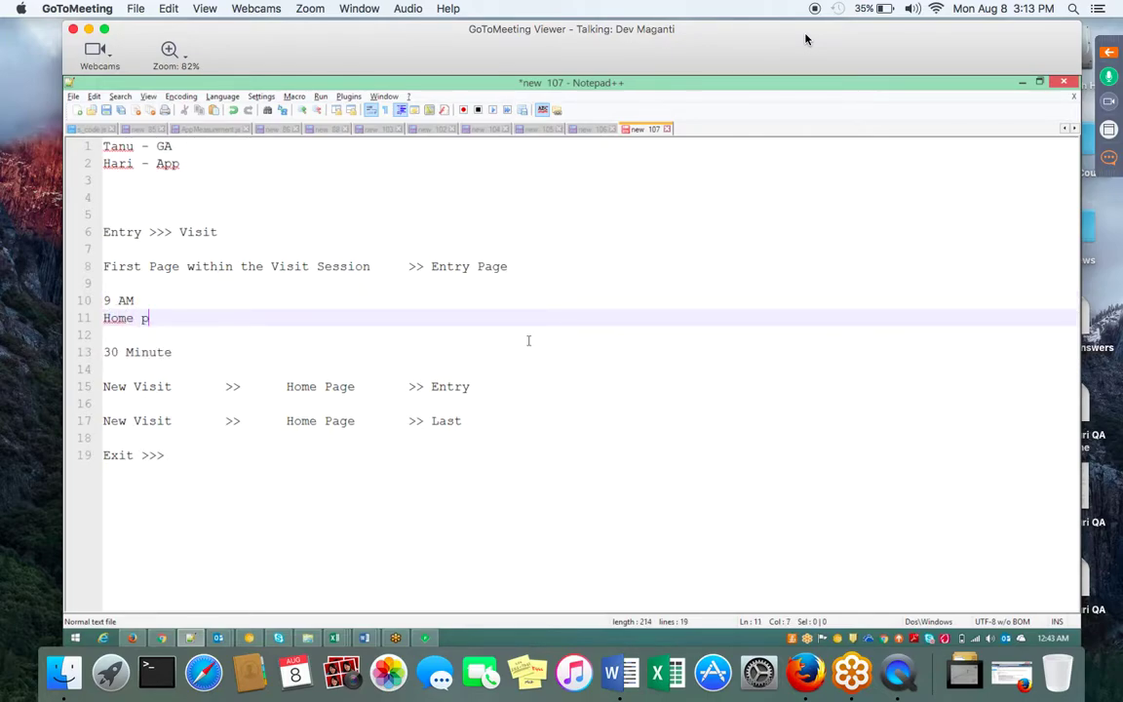
type("age")
key("Tab")
key("Tab")
key("Tab")
type("Entry")
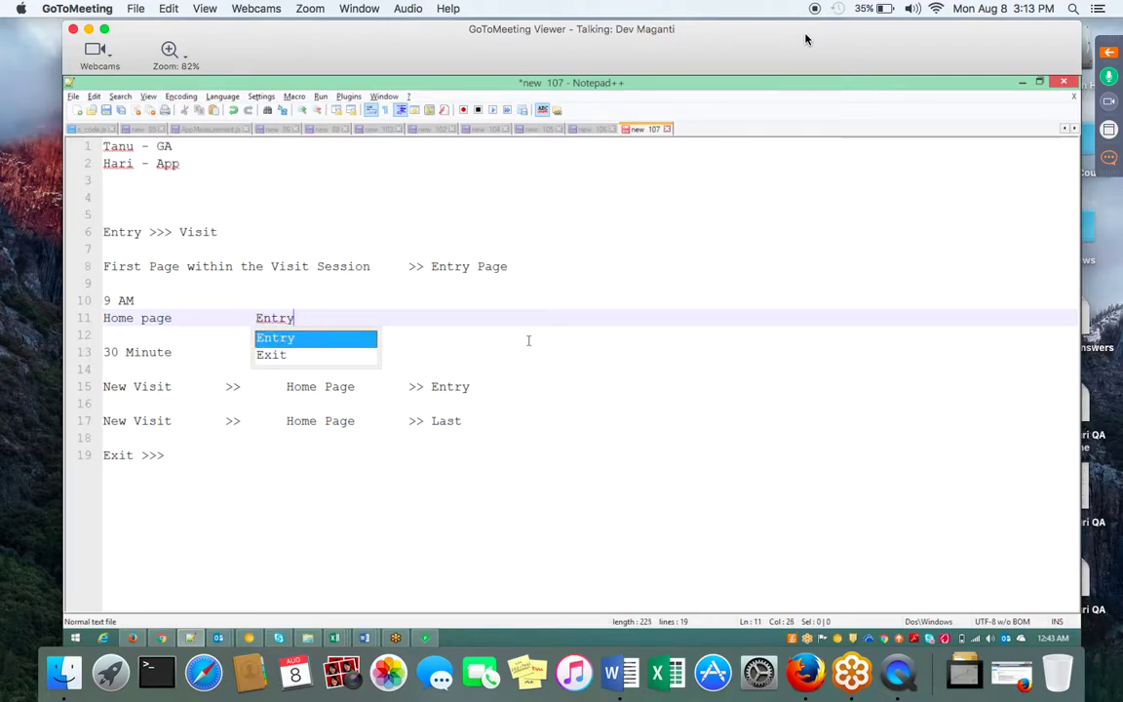
key("Tab")
key("Tab")
type("Visit")
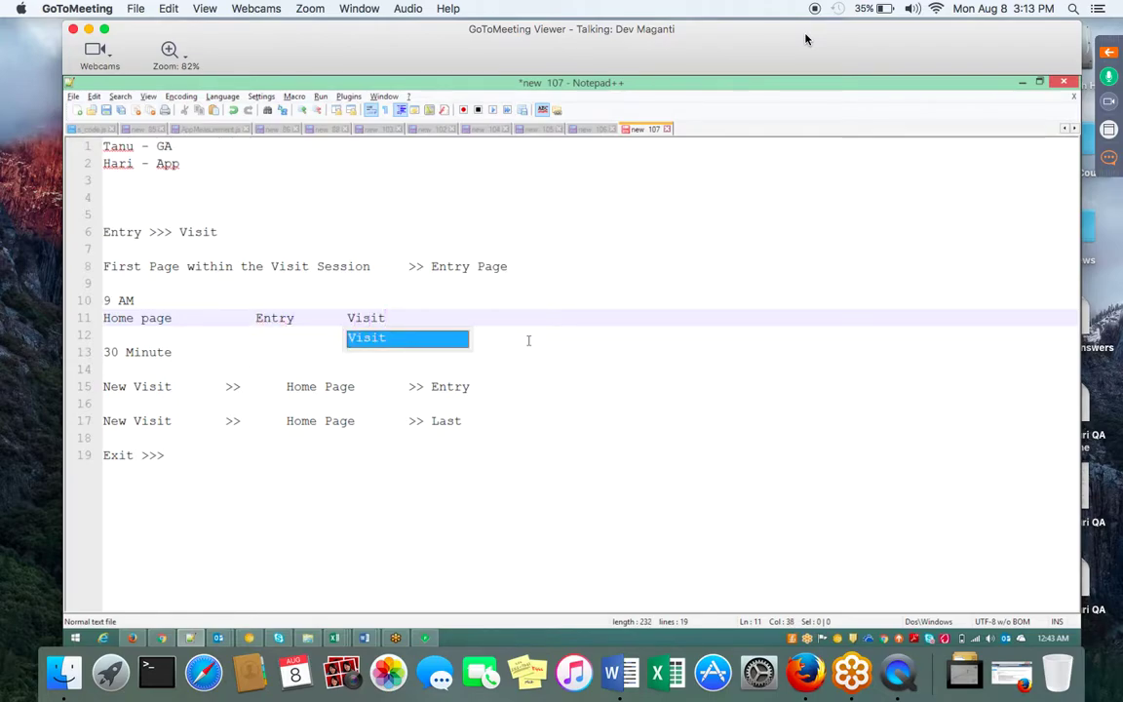
- Write "1 Inactivity" below the 9 AM entry, with blank lines before and after it
key("Return")
key("Return")
type("1 ")
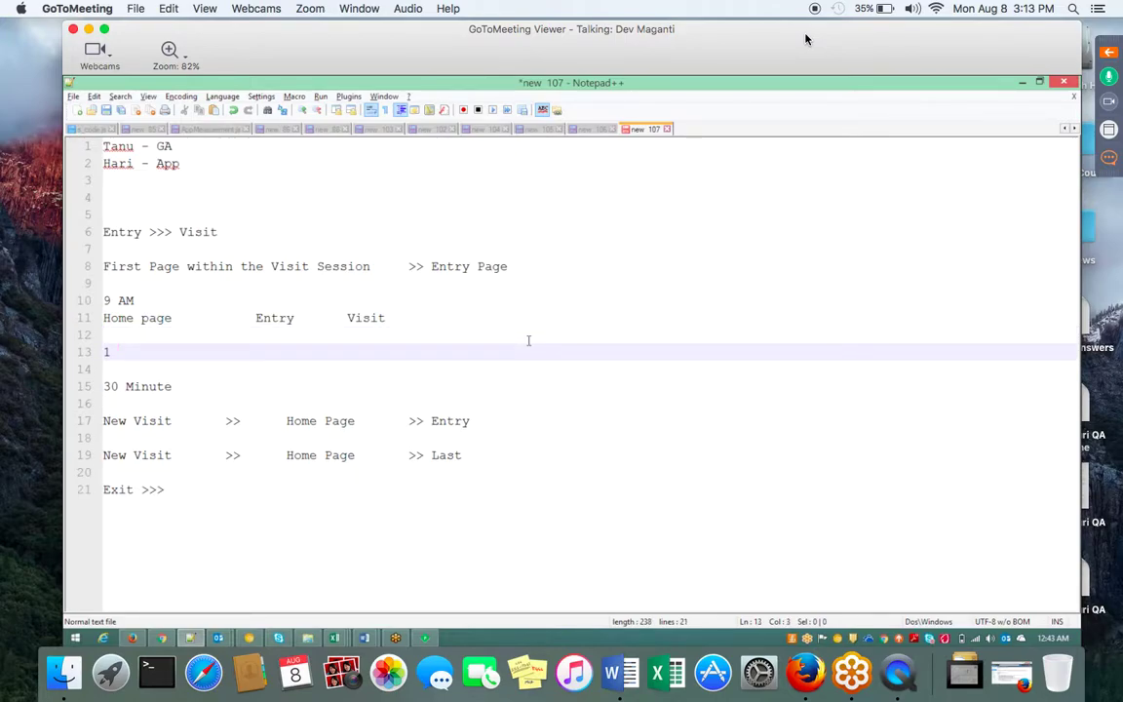
type("Inact")
key("BackSpace")
key("BackSpace")
type("ctivity")
key("Return")
key("Return")
- Add "10 AM" with "Home page" on the line under it
type("10")
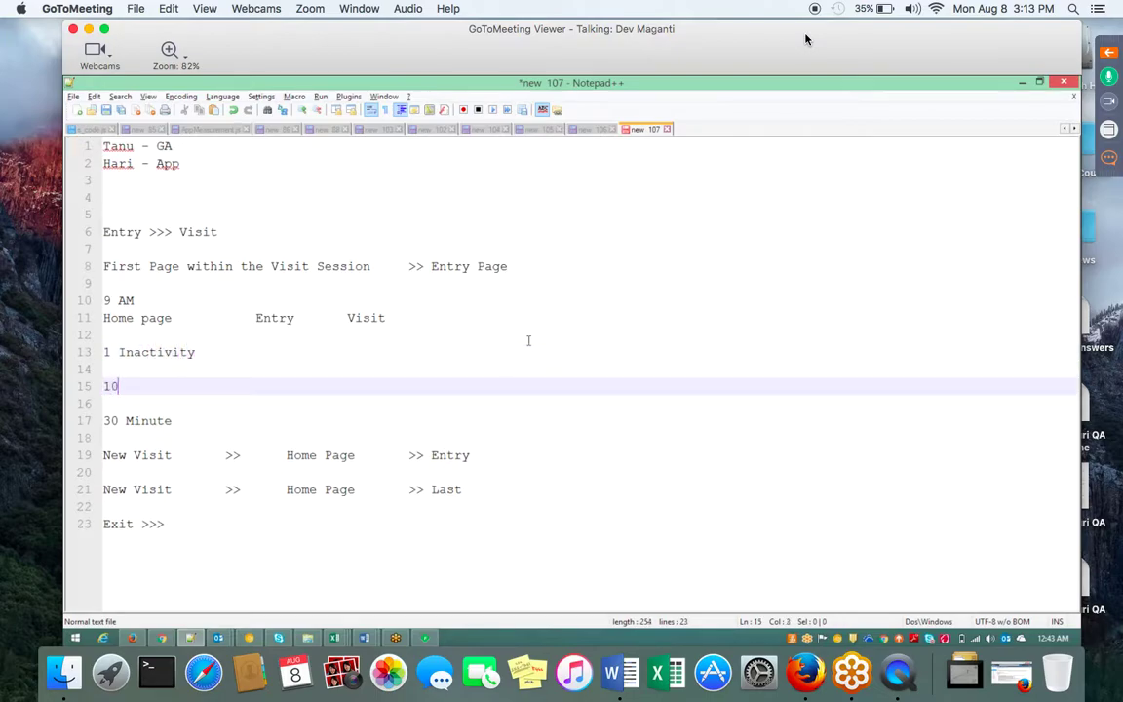
type(" AM")
key("Return")
type("H")
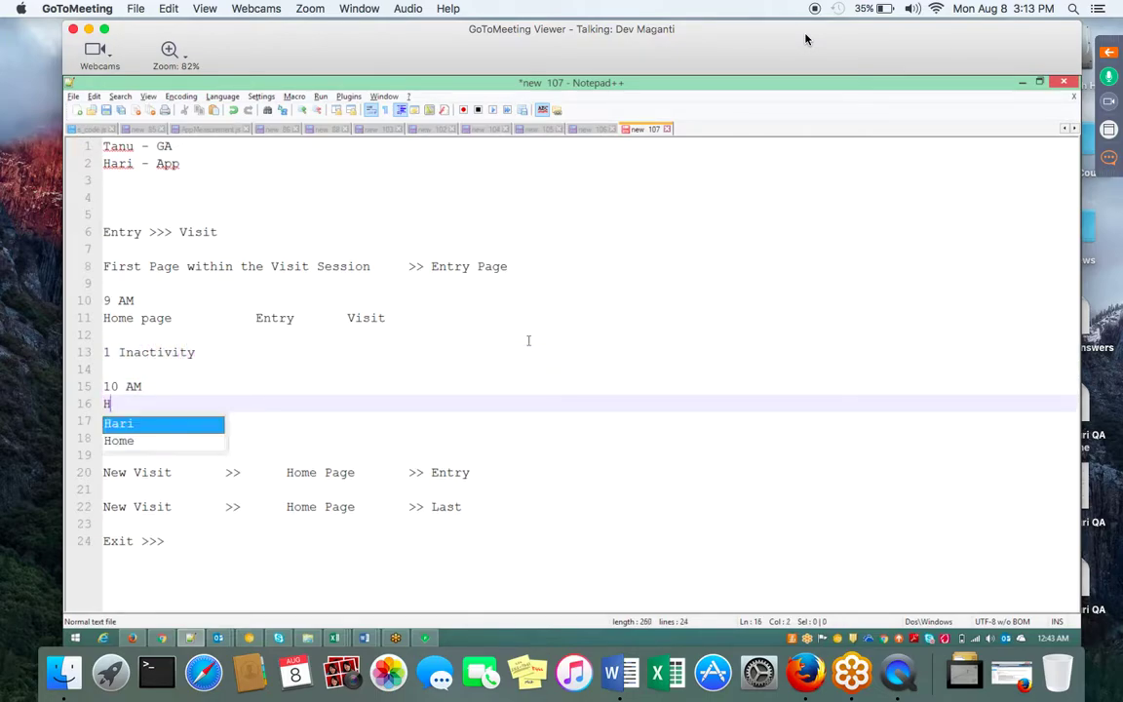
type("ome page")
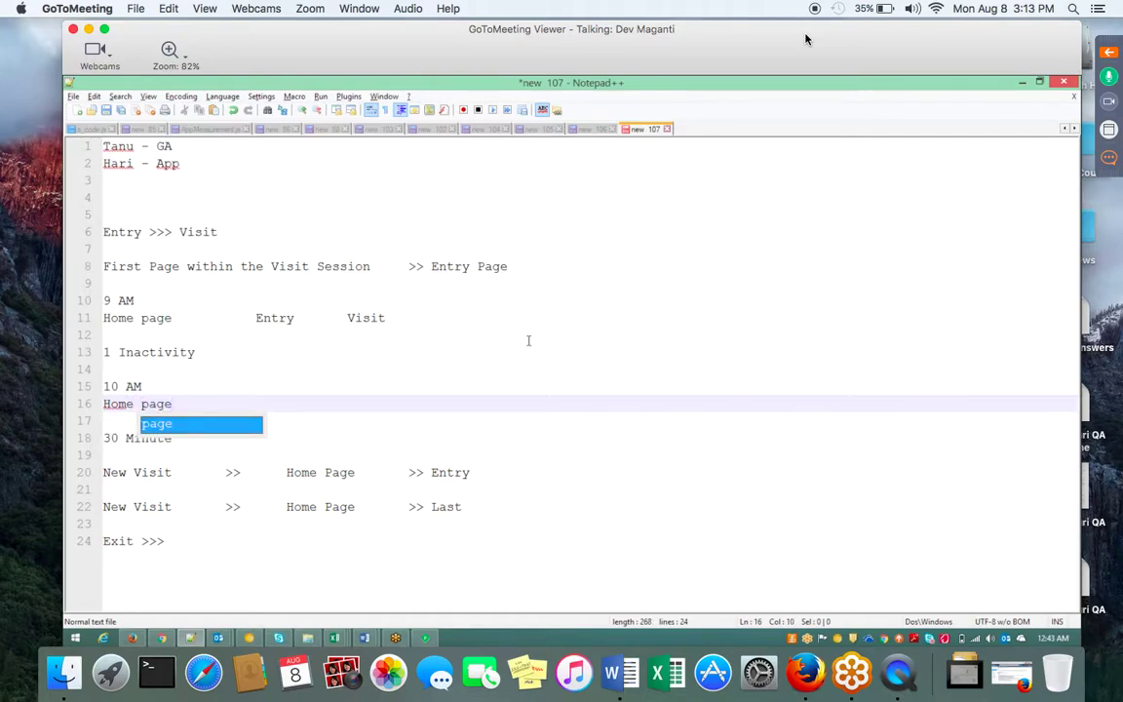
key("Escape")
- Return to the Home page line under "9 AM" and highlight all of it
key("Up")
key("Up")
key("Up")
key("Up")
key("Up")
key("Home")
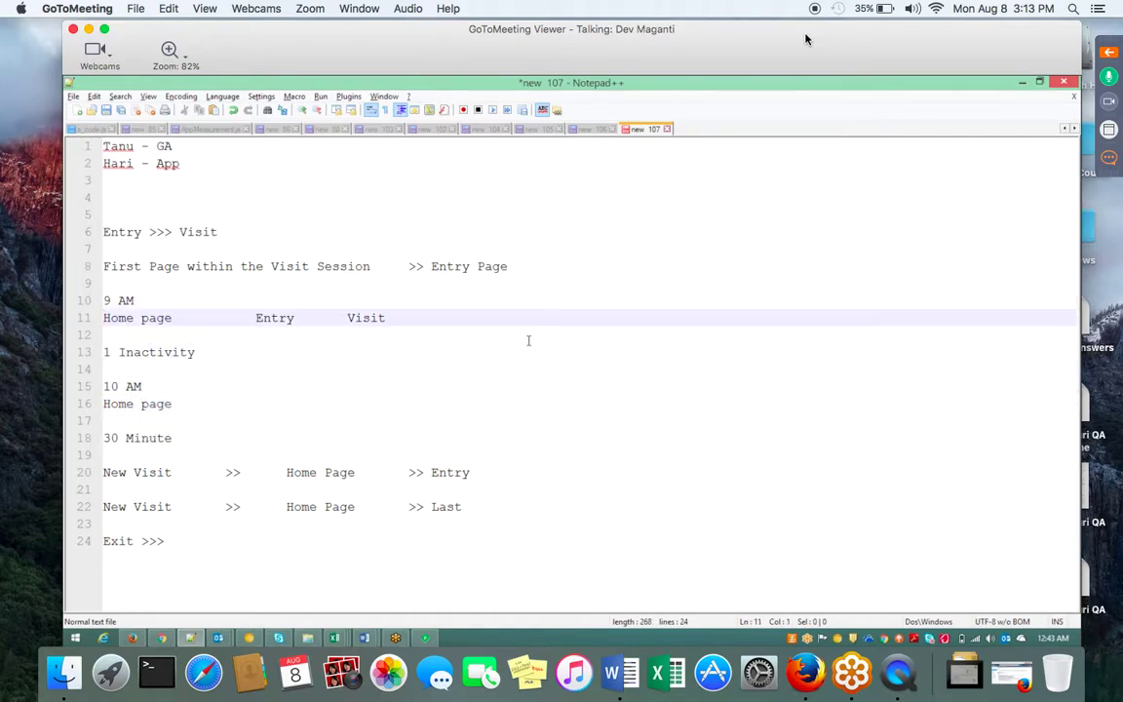
key("shift+Right")
key("shift+Right")
key("shift+Right")
key("shift+Right")
key("shift+Right")
key("shift+Right")
key("shift+Right")
key("shift+Right")
key("shift+Right")
key("shift+End")
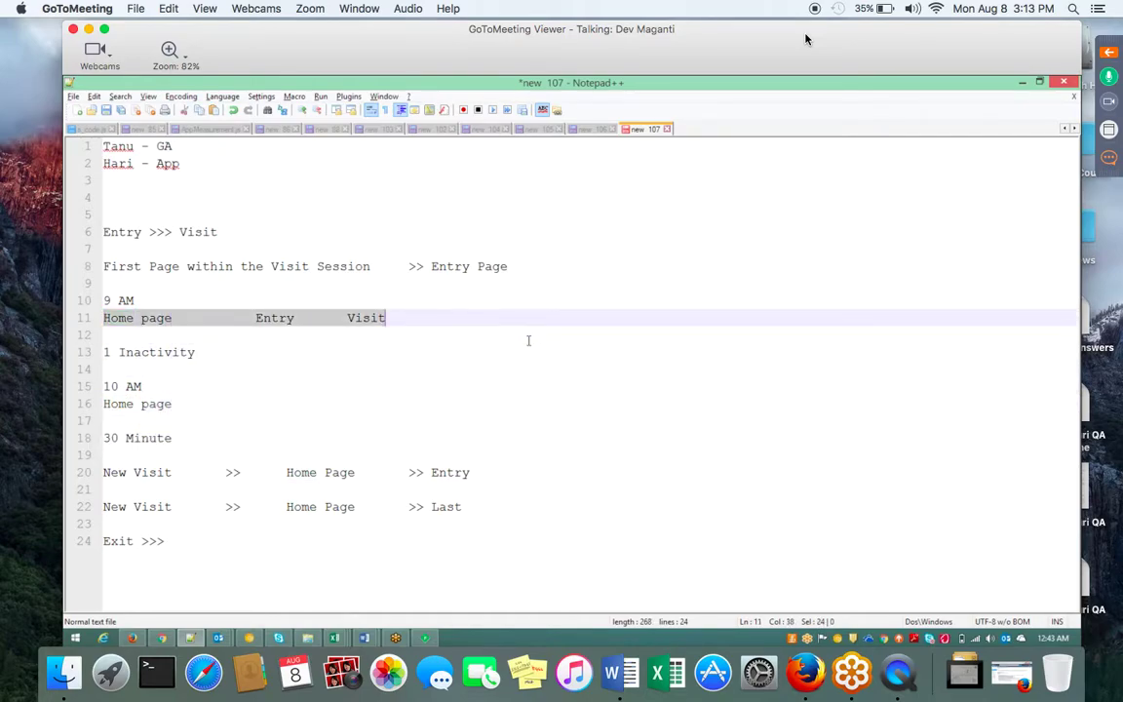
key("Right")
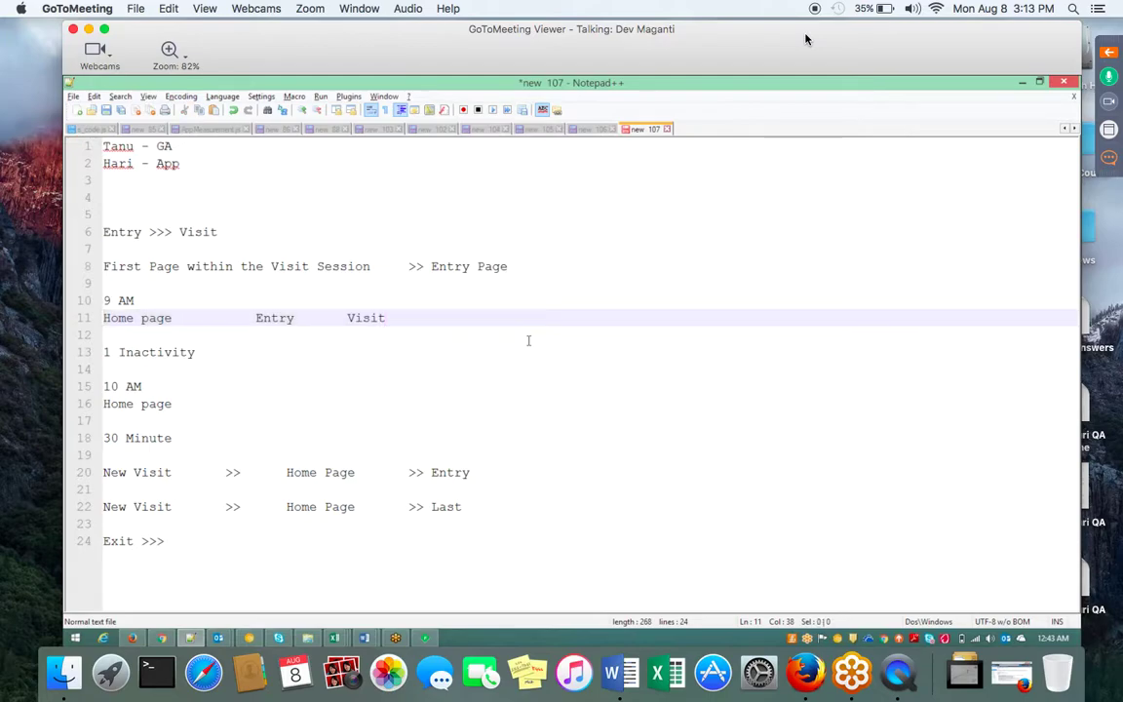
key("shift+Home")
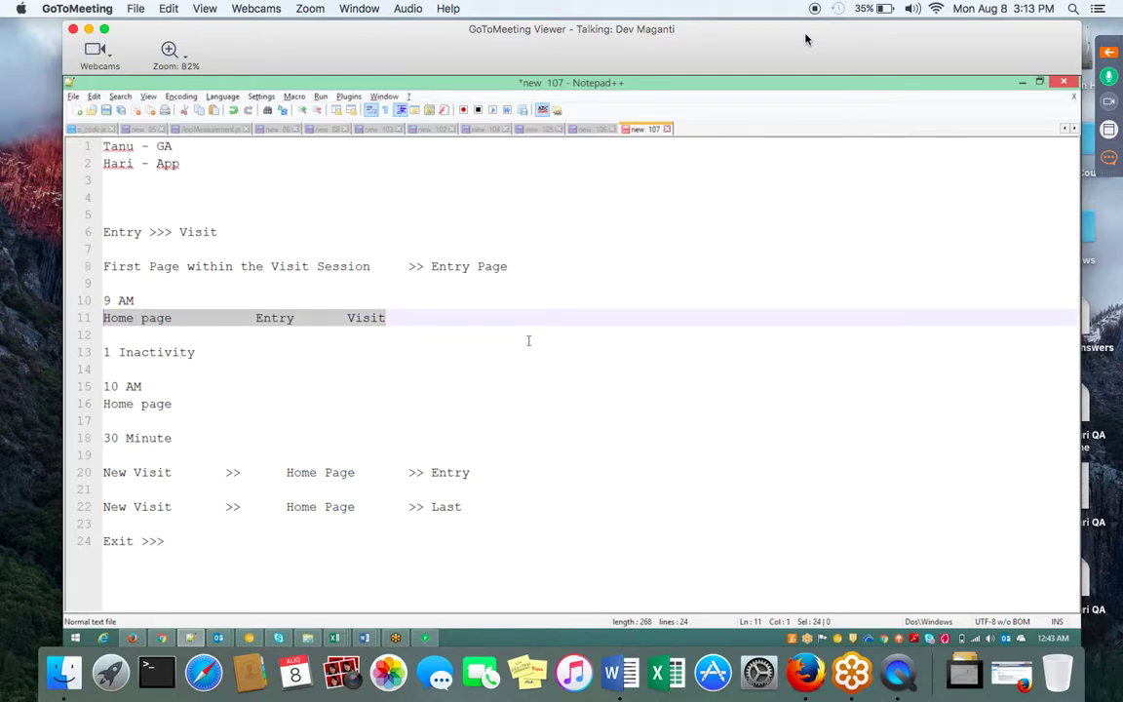
- Append "Exit" to the 9 AM Home page line, three tabs after "Visit"
key("End")
key("Tab")
key("Tab")
key("Tab")
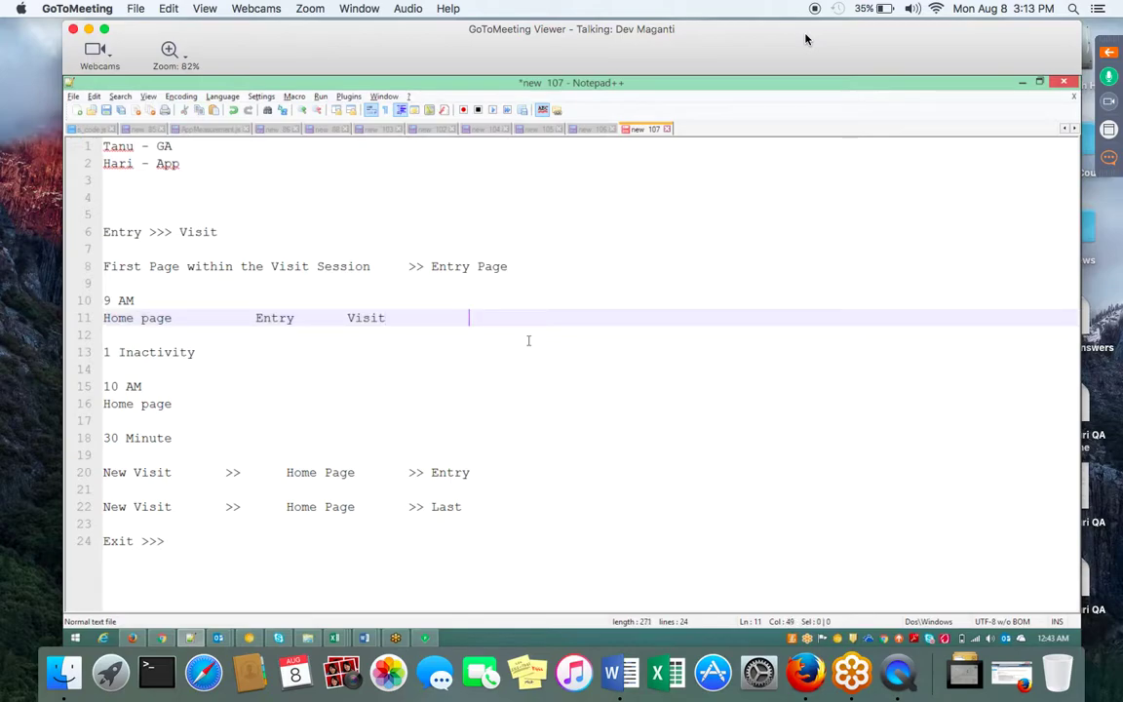
type("En")
key("BackSpace")
type("x")
key("Return")
- Highlight the complete 9 AM Home page line, then move the cursor down to the "10 AM" line
key("Home")
key("shift+Right")
key("shift+Right")
key("shift+Right")
key("shift+Right")
key("shift+End")
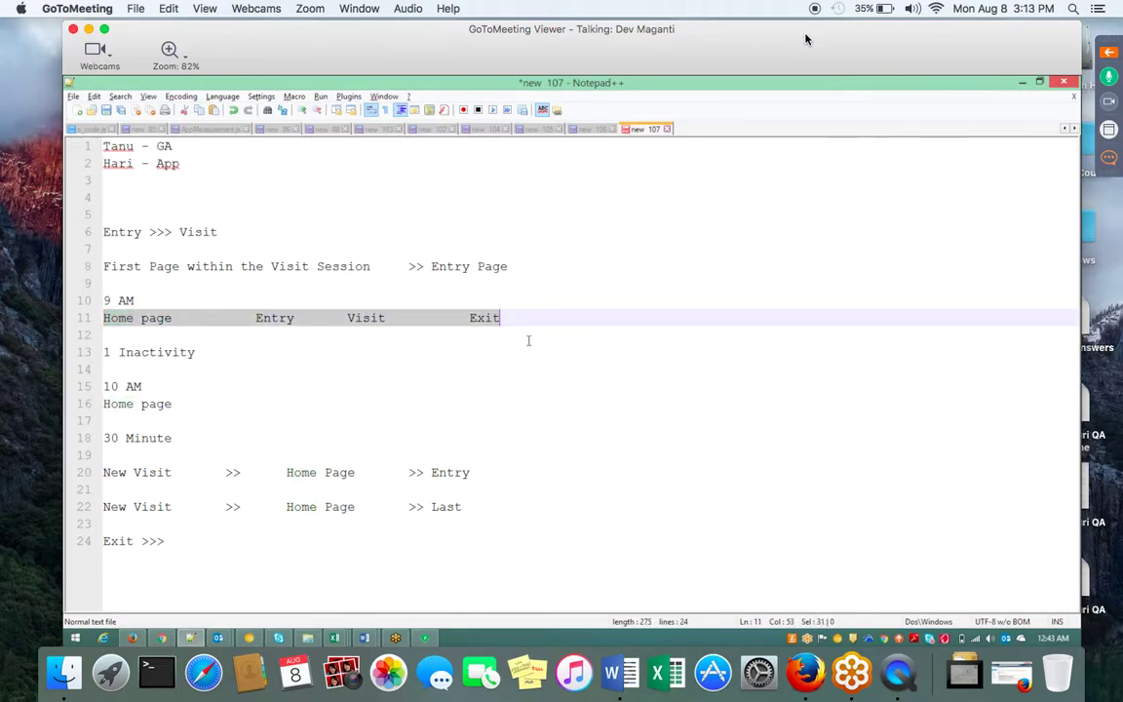
key("Down")
key("Down")
key("Down")
key("Down")
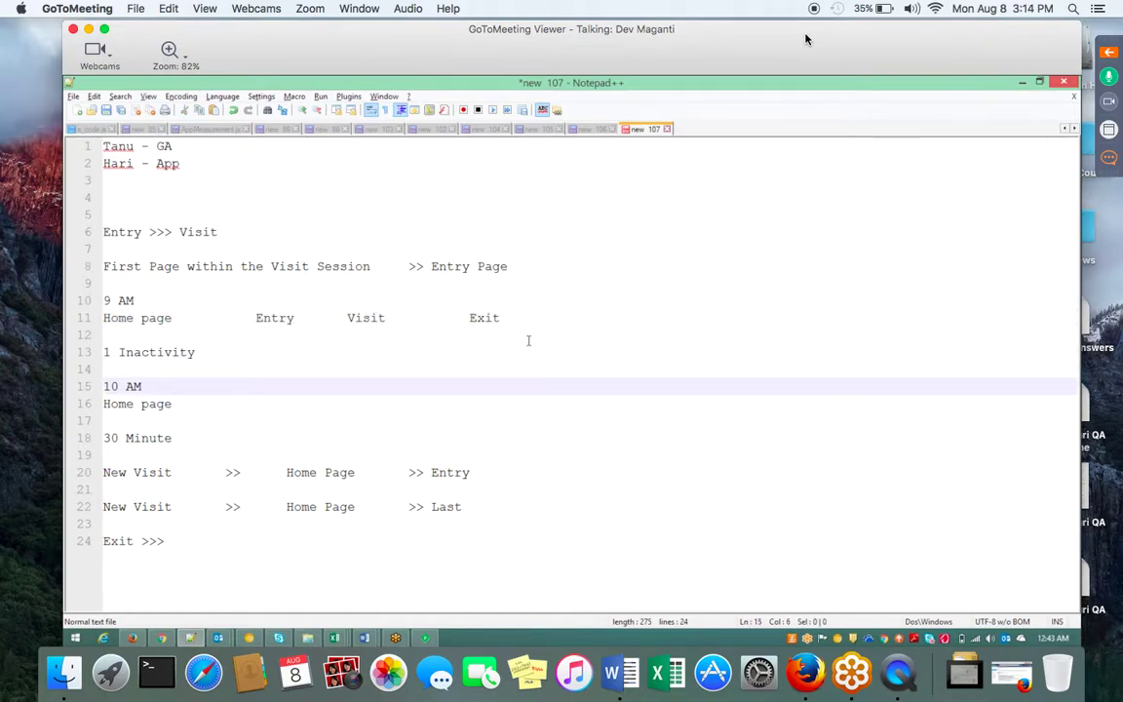
- Append "Entry" and "Visit" to the Home page line under "10 AM", separated by tabs like the 9 AM line
key("Down")
key("End")
key("Tab")
key("Tab")
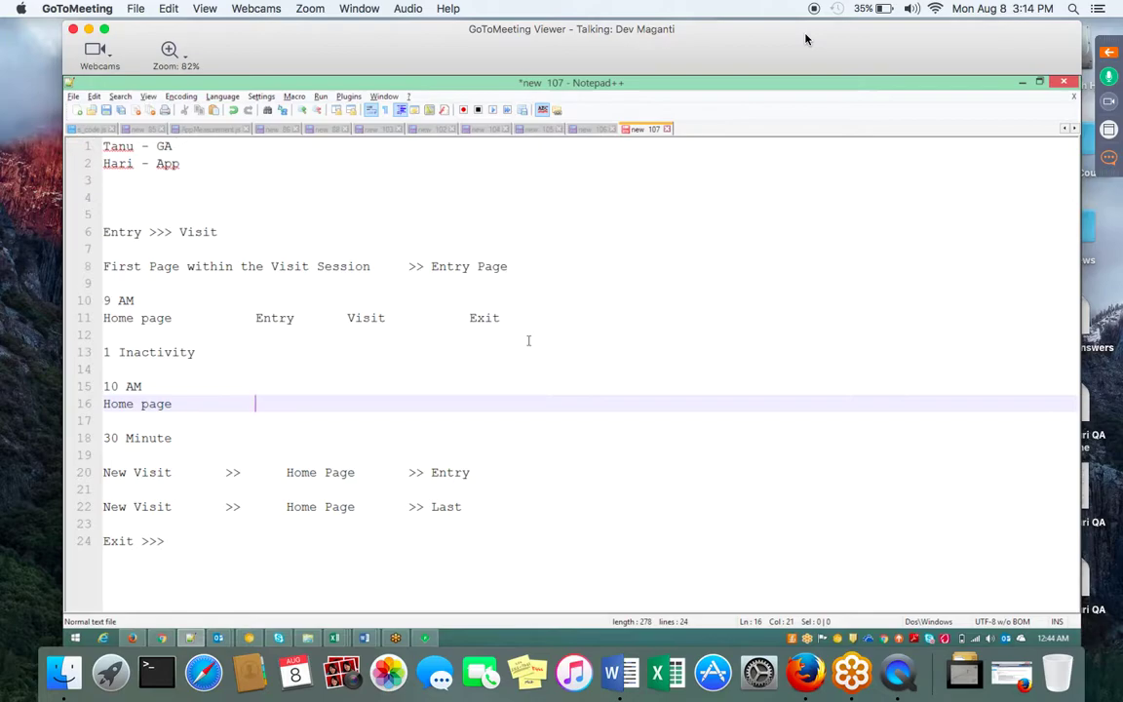
type("Entry")
key("Tab")
type("Vi")
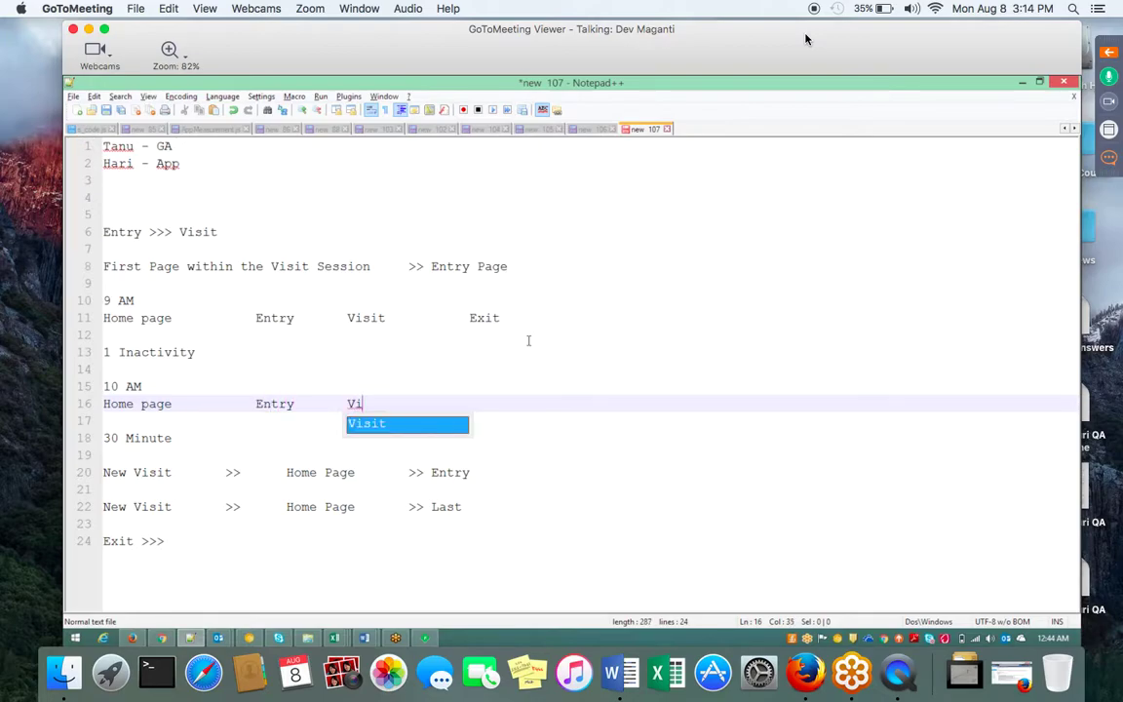
type("sit")
key("Tab")
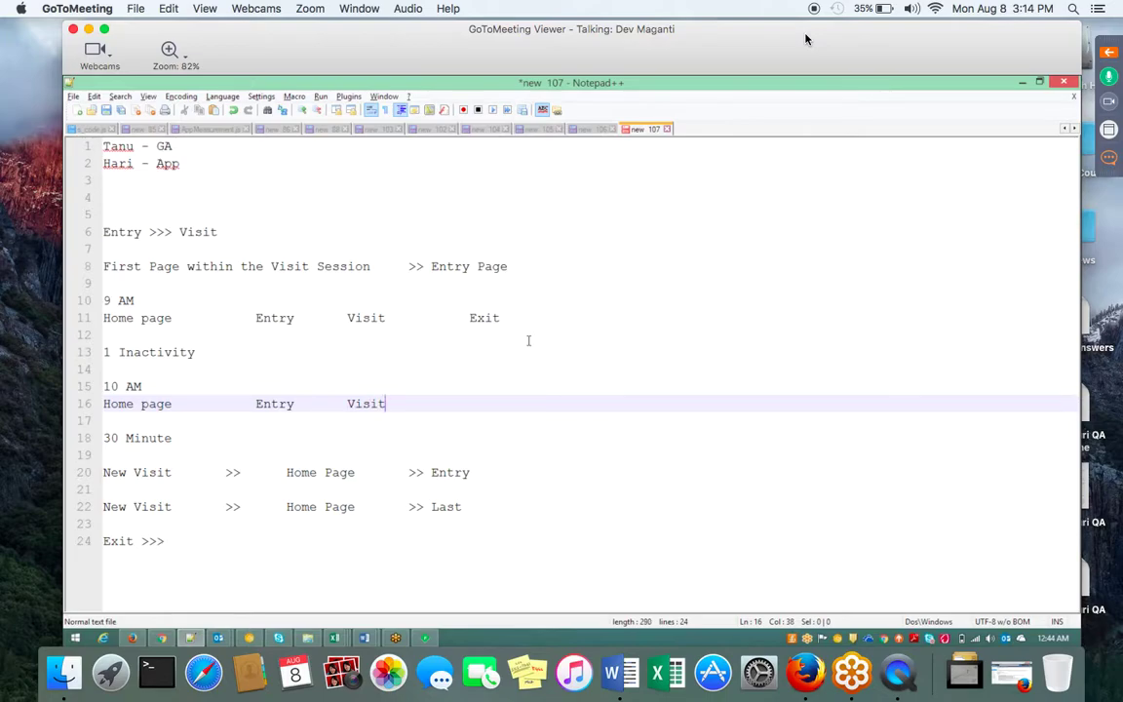
- Add a "Login Page" line three lines below the 10 AM Home page line, with "Browser Close" three tabs after it
key("Return")
key("Return")
key("Return")
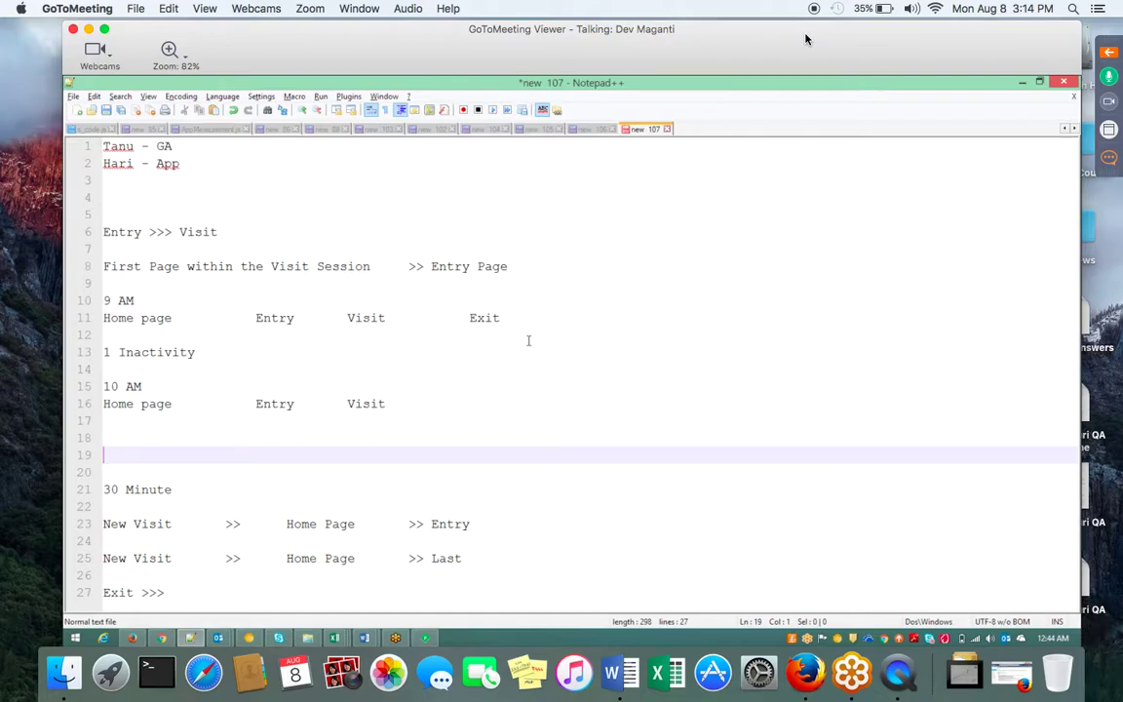
type("Login Page")
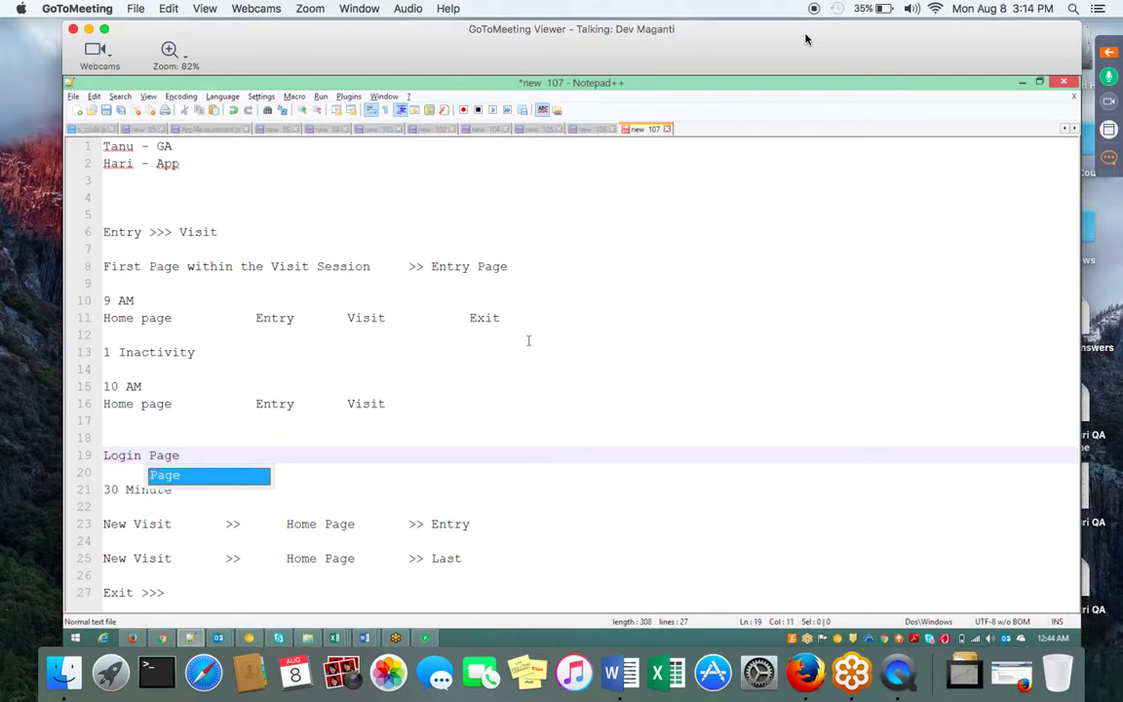
key("Tab")
key("Tab")
key("Tab")
type("Br")
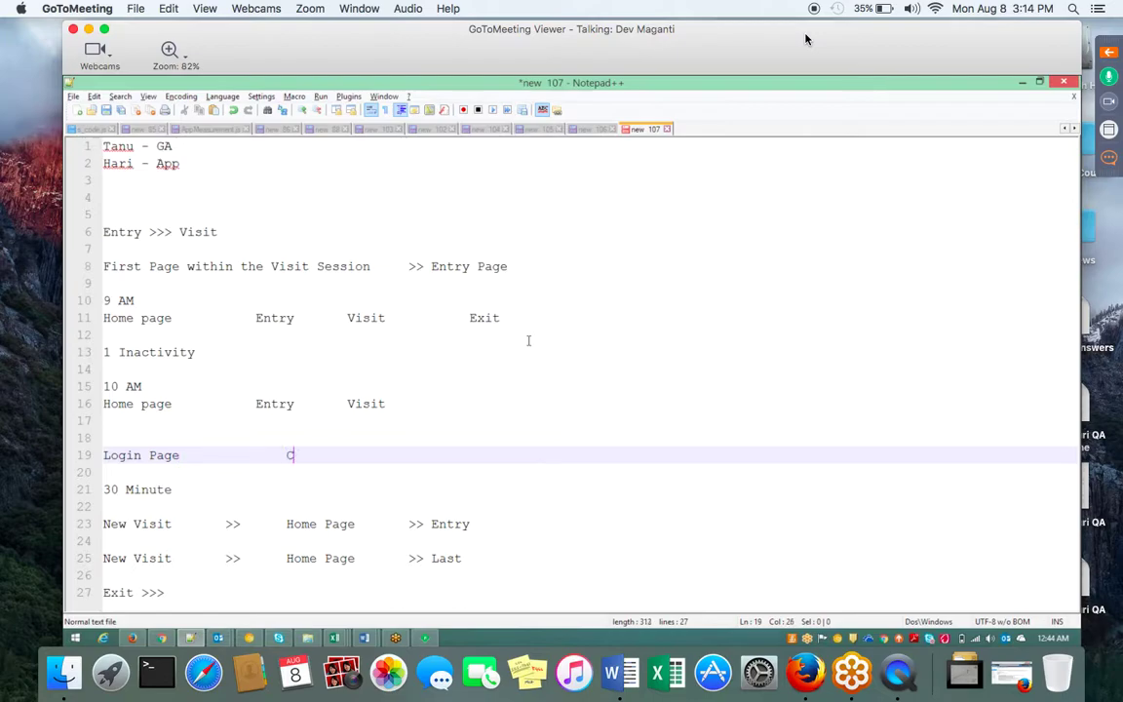
type("owser Close")
key("Tab")
key("Tab")
key("Tab")
- Highlight the 10 AM session from the Login Page line upward, then clear the highlight and return to the start of that line
key("shift+Up")
key("shift+Up")
key("shift+Up")
key("shift+Up")
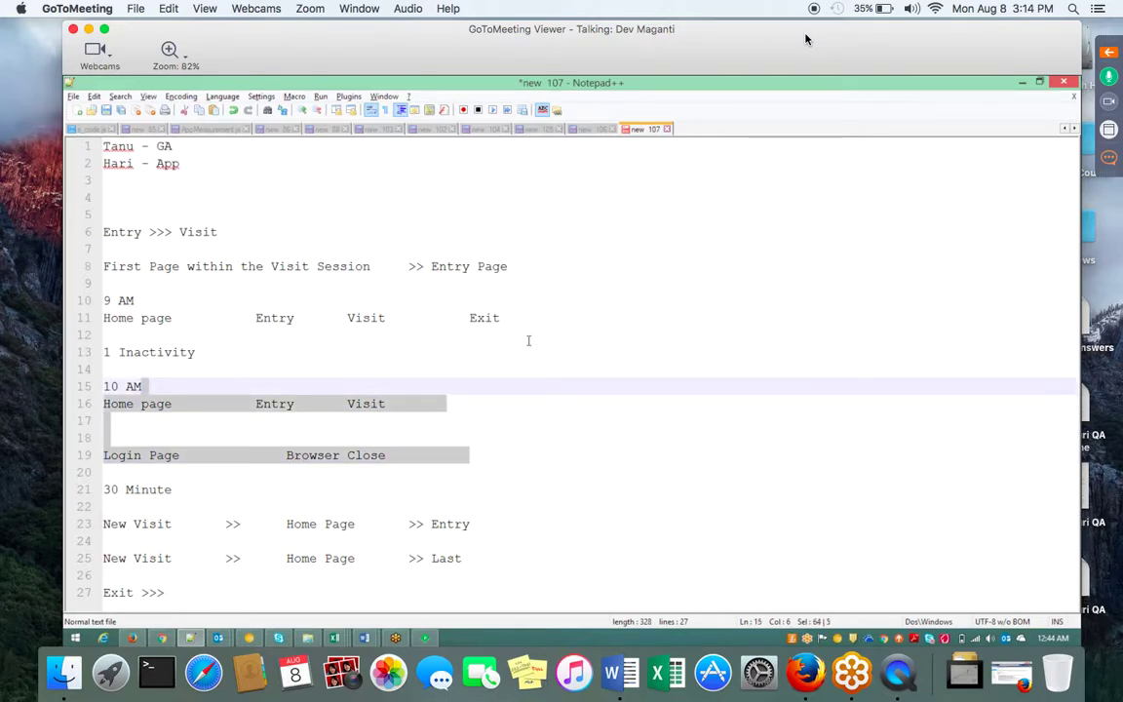
key("shift+Down")
key("shift+Down")
key("shift+Down")
key("shift+Down")
key("Home")
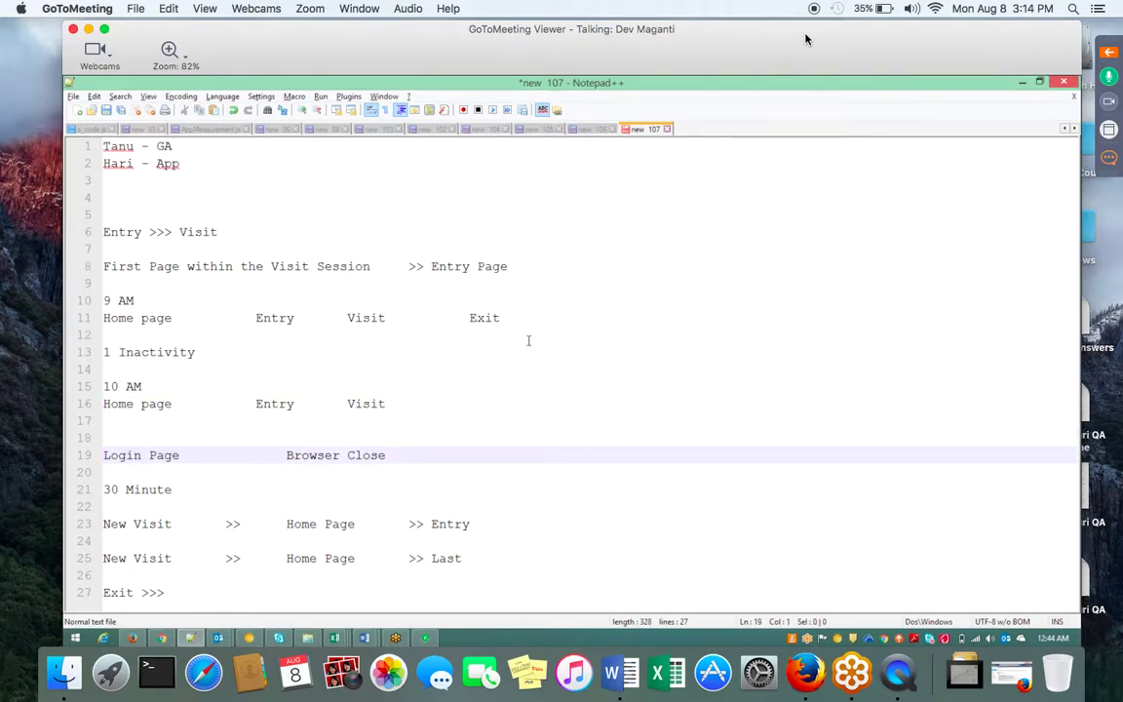
- Highlight "Login Page" in the 10 AM session, then append "Exit" at the end of its line
key("shift+Right")
key("shift+Right")
key("shift+Right")
key("shift+Right")
key("shift+Right")
key("shift+Right")
key("shift+Right")
key("shift+Right")
key("shift+Right")
key("shift+Right")
key("End")
type("Exit")
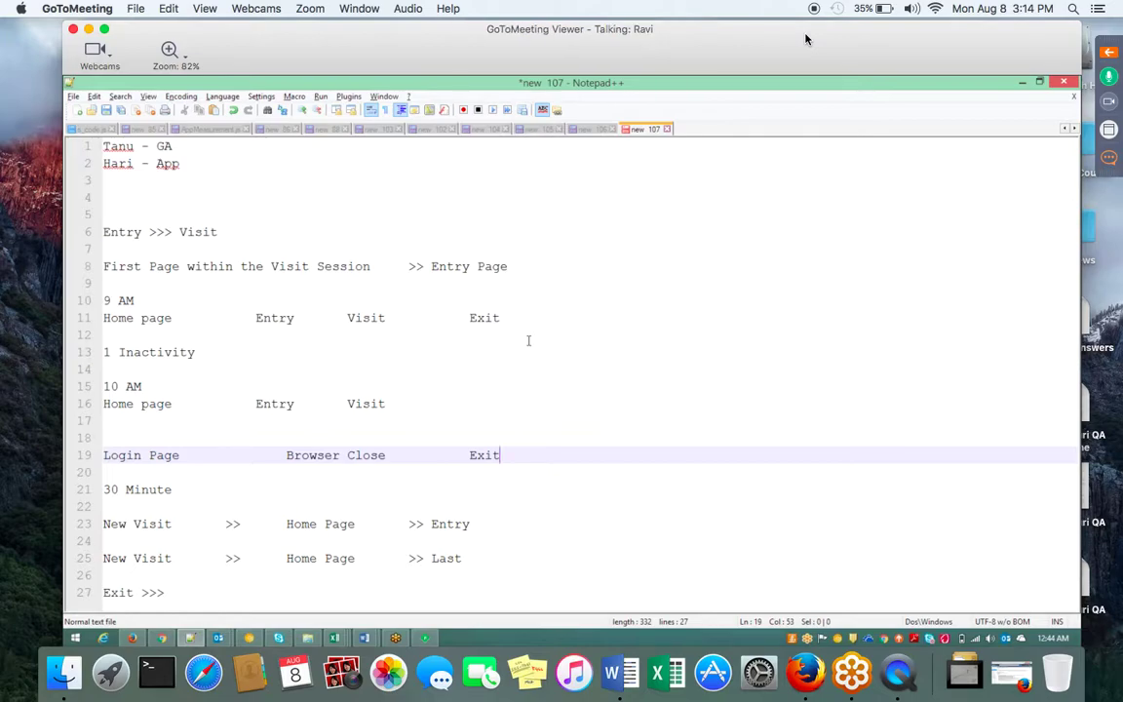
- Delete all the notes from the "Entry >>> Visit" line to the end of the document
key("Up")
key("Up")
key("Up")
key("Up")
key("Up")
key("Up")
key("Up")
key("Up")
key("Up")
key("Up")
key("Up")
key("Up")
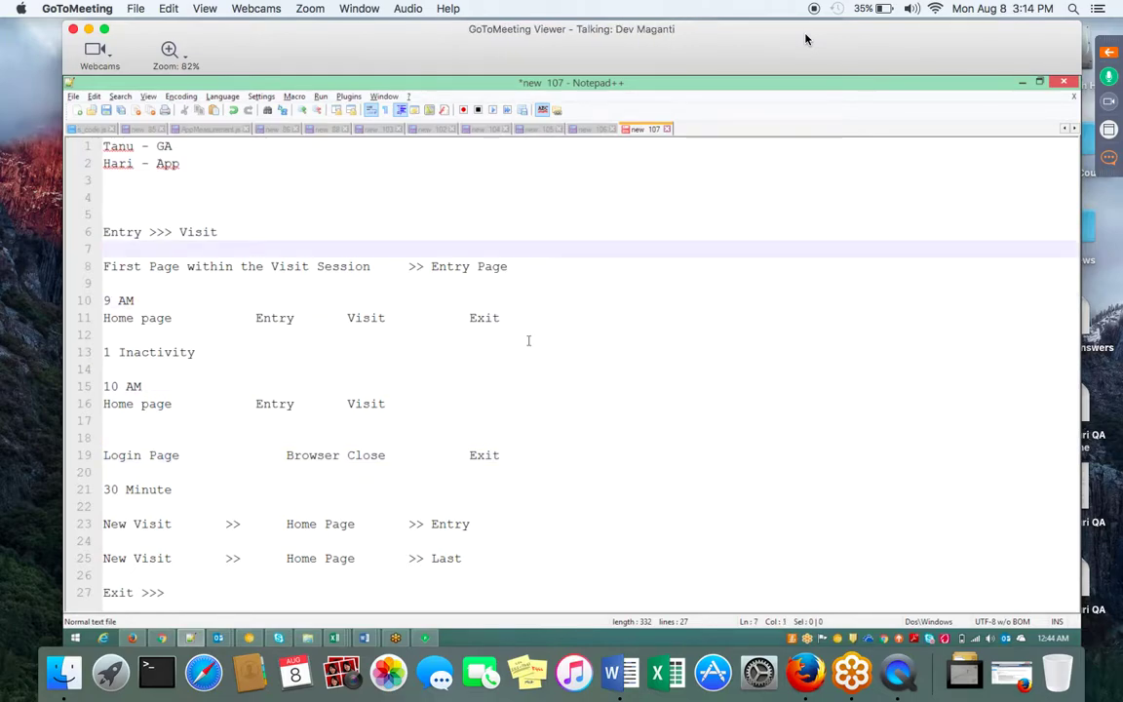
key("Up")
key("ctrl+shift+End")
key("Delete")
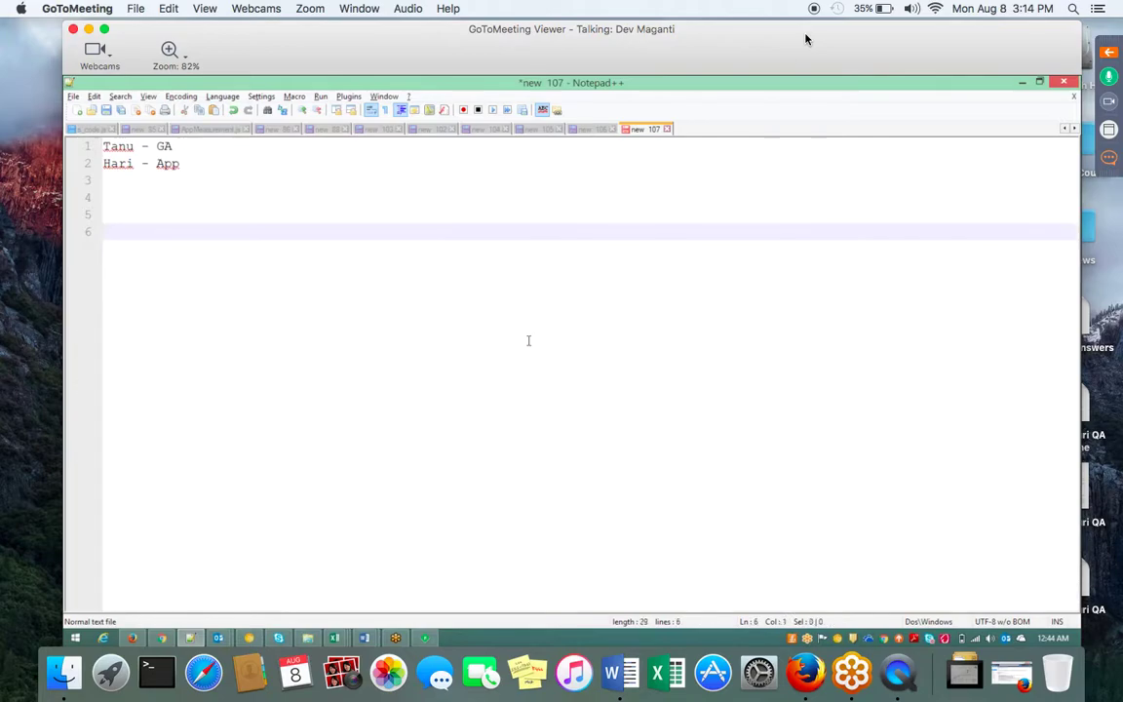
- Switch to the Adobe Analytics browser window and expand the GoToMeeting control panel
key("alt+Tab")
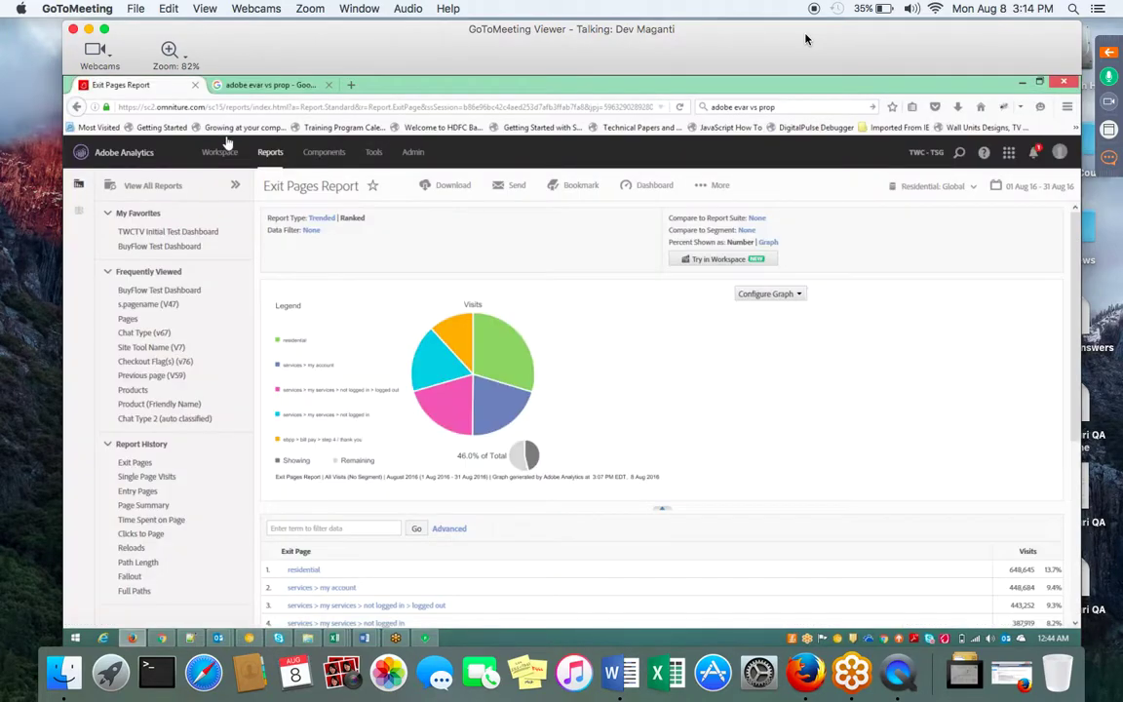
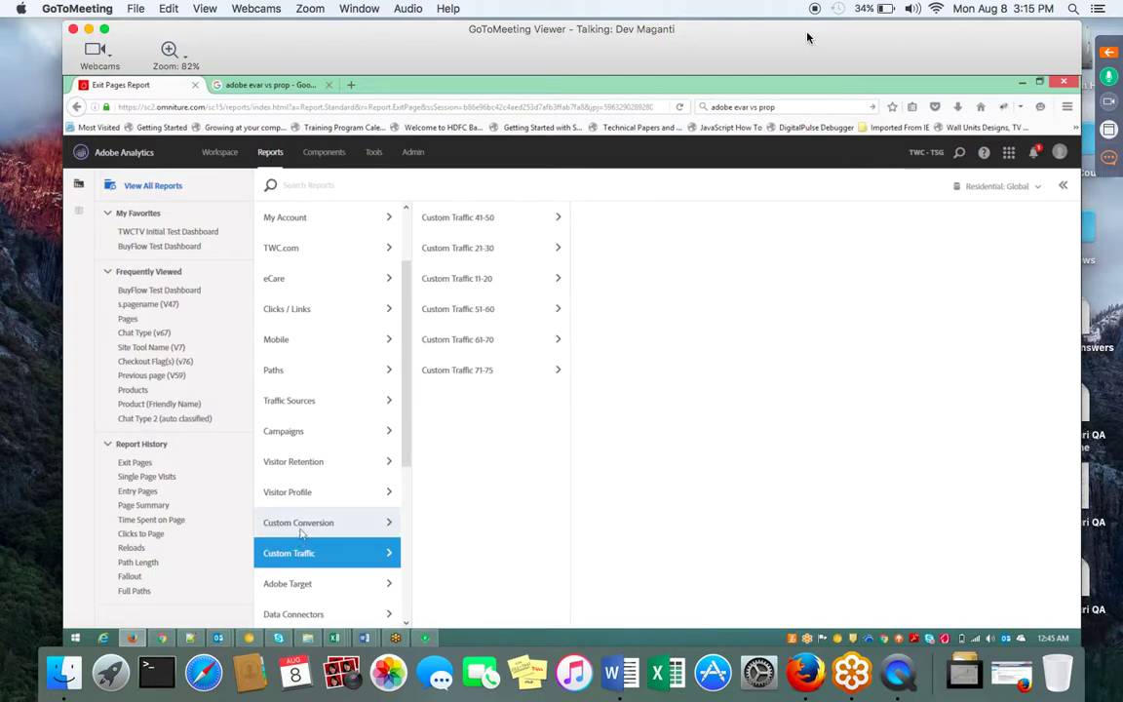
left_click(1111, 57)
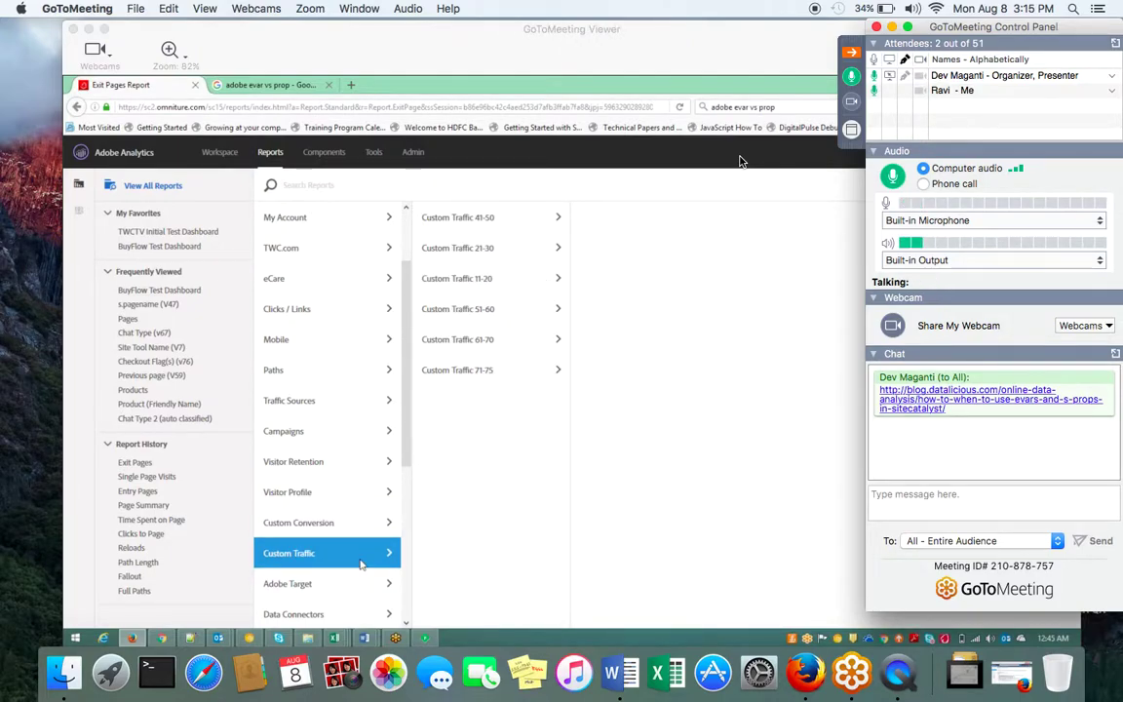
- Look through the Traffic Sources, Campaigns, Visitor Retention, Visitor Profile, Custom Conversion and Custom Traffic report categories, ending on Campaigns
left_click(357, 402)
double_click(348, 441)
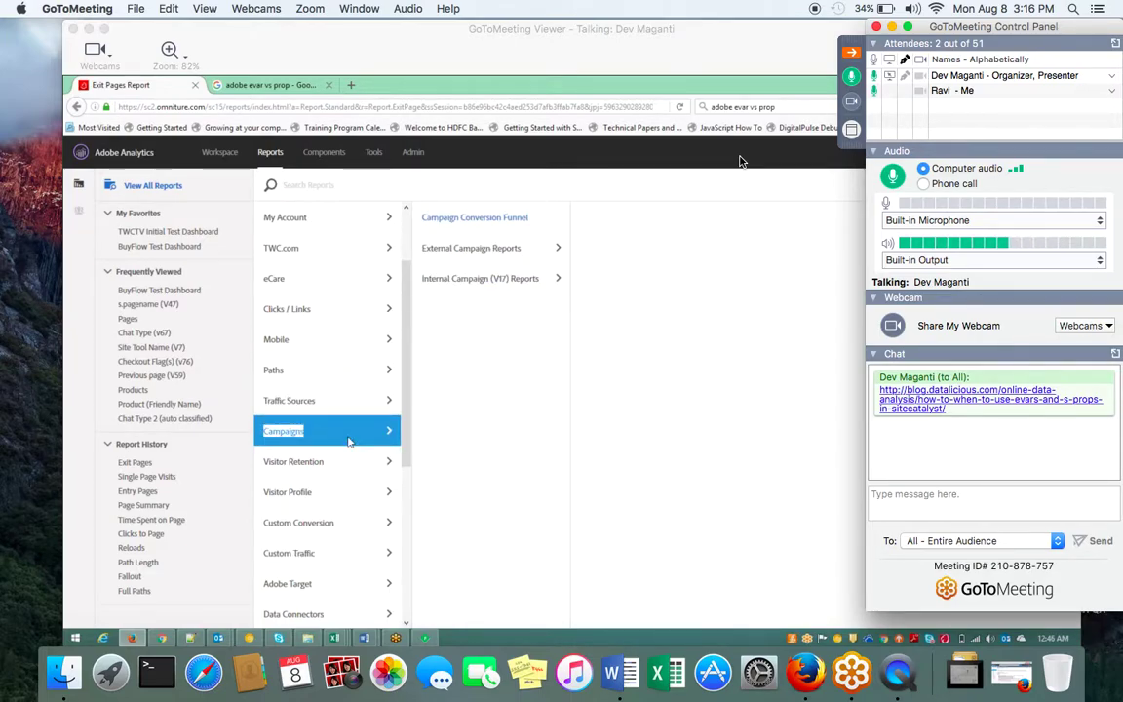
left_click(348, 442)
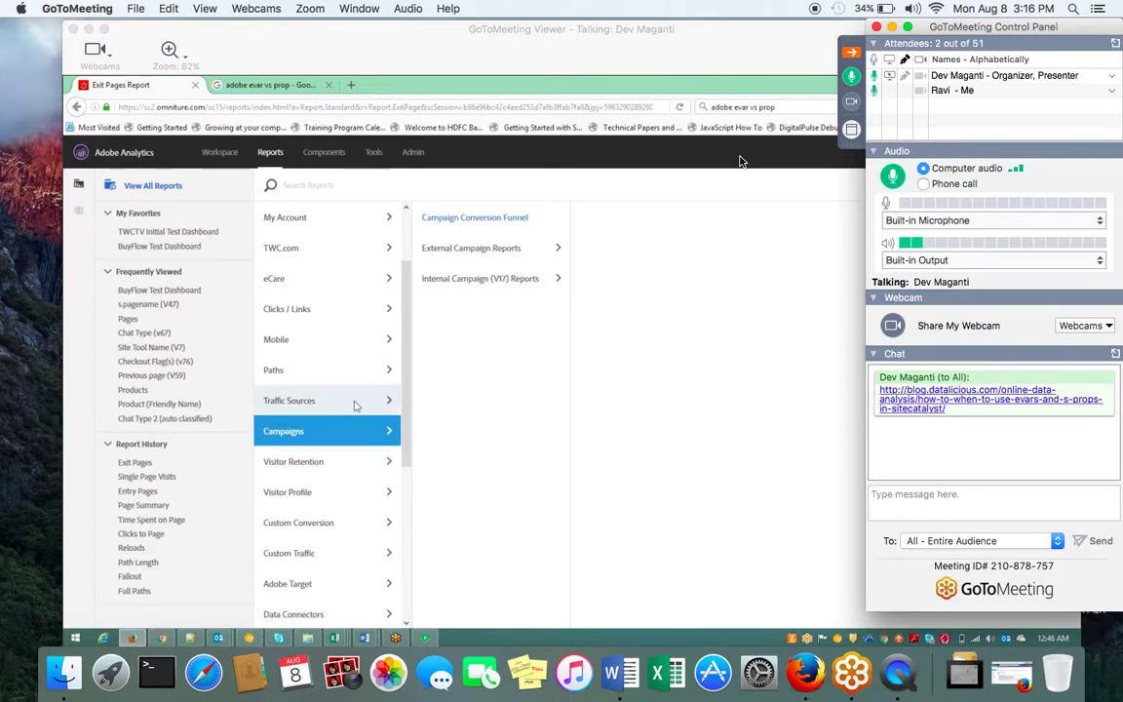
left_click(355, 403)
left_click(348, 466)
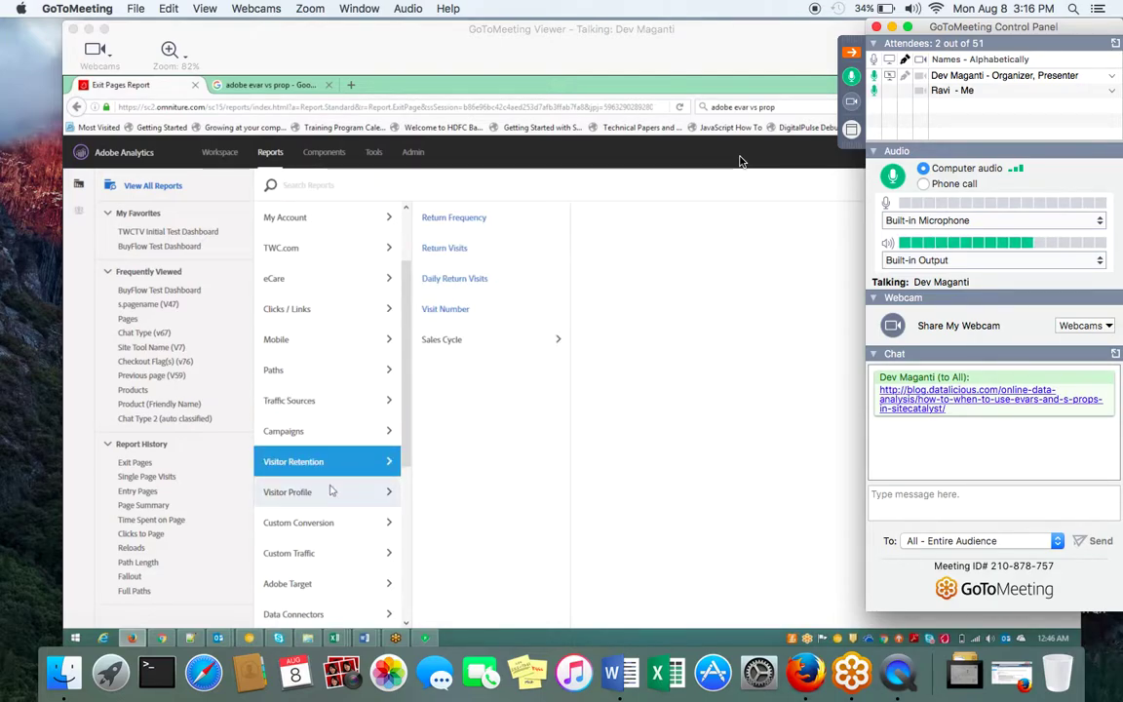
left_click(331, 492)
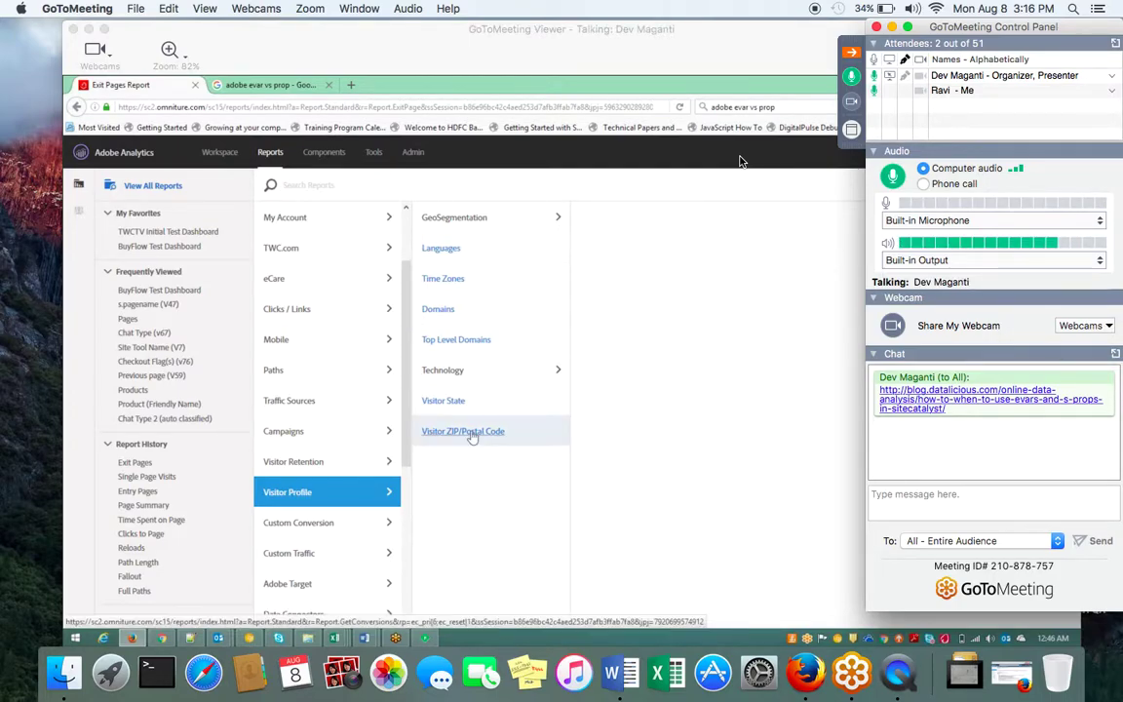
left_click(367, 527)
left_click(367, 553)
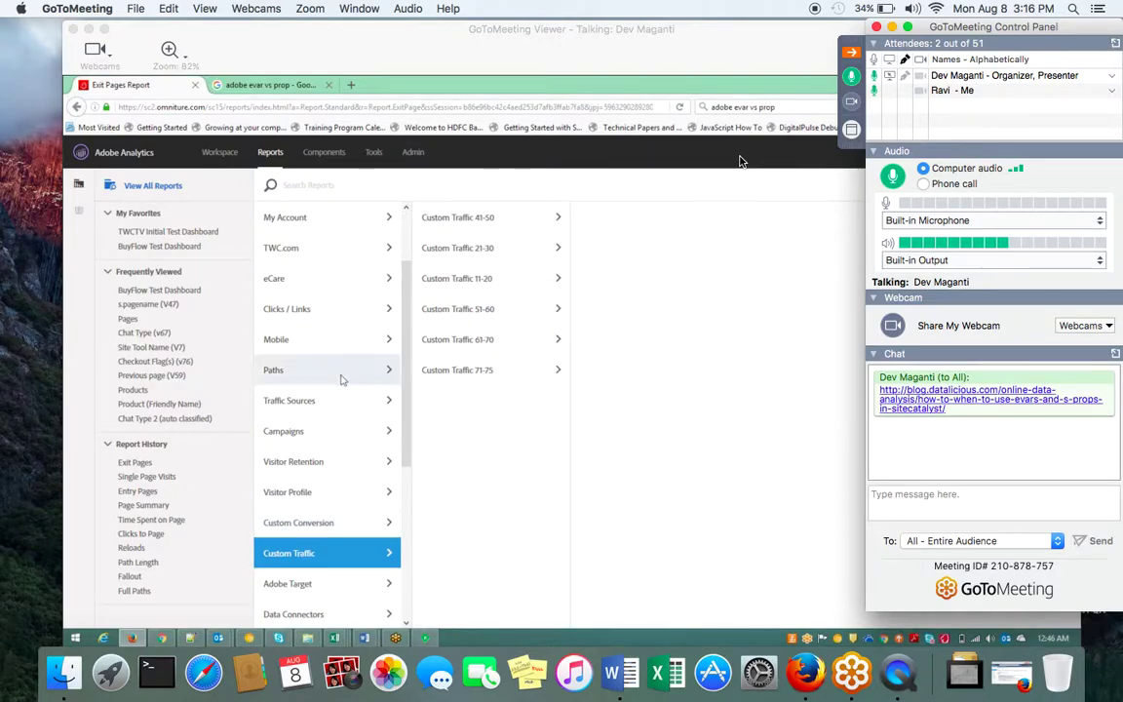
left_click(341, 401)
left_click(339, 431)
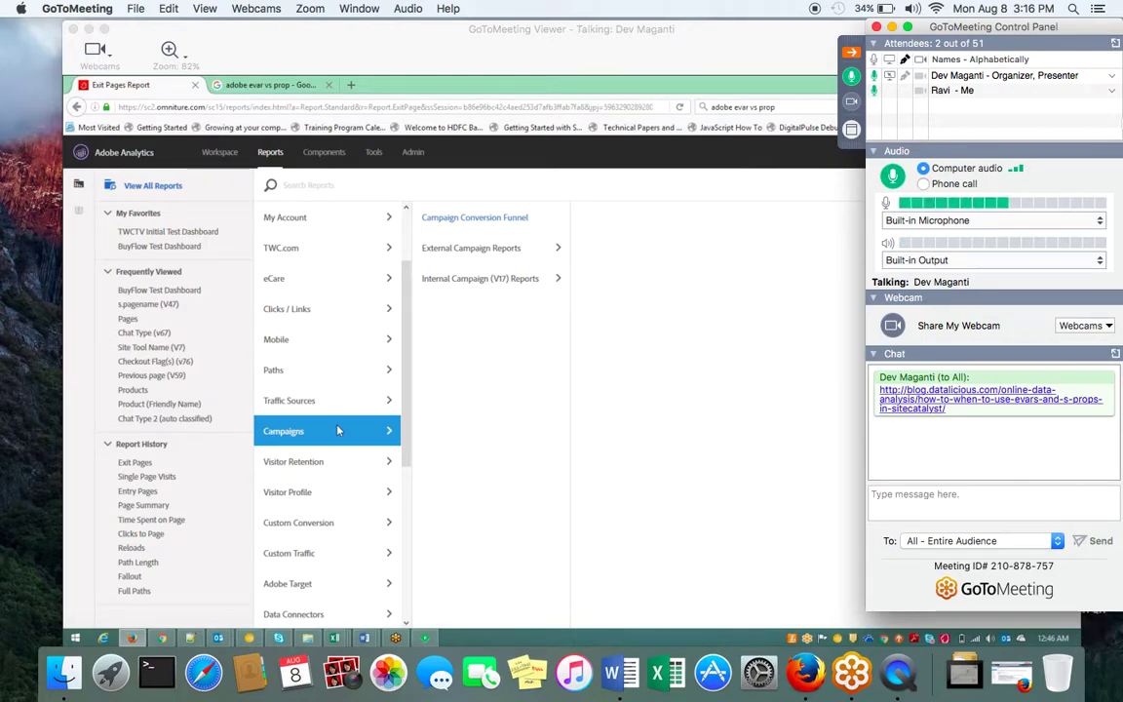
- Search Google in Safari for the datalicious blog link from the meeting chat, then minimize the Safari window
right_click(996, 395)
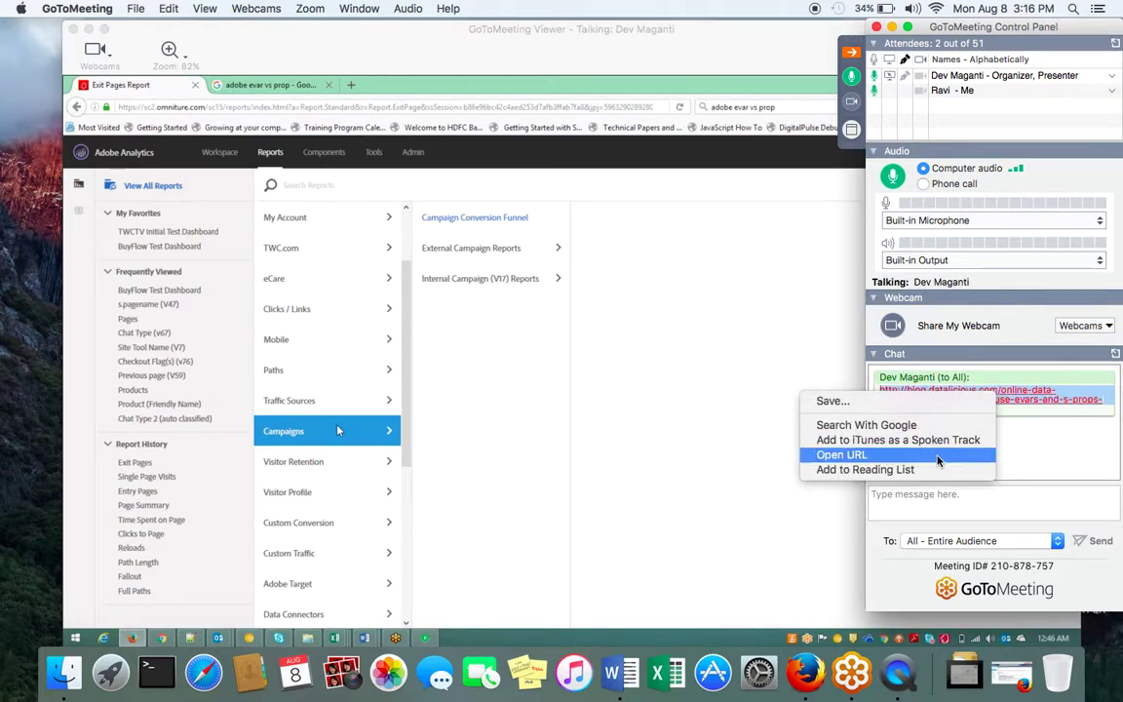
left_click(1061, 432)
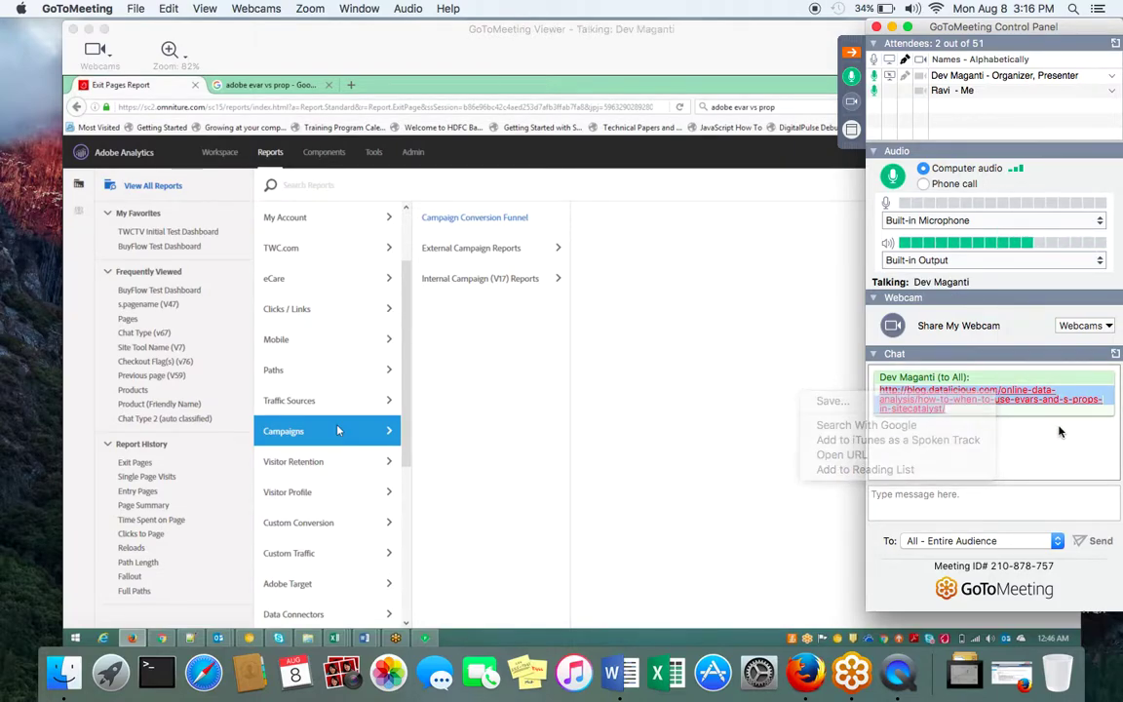
right_click(992, 397)
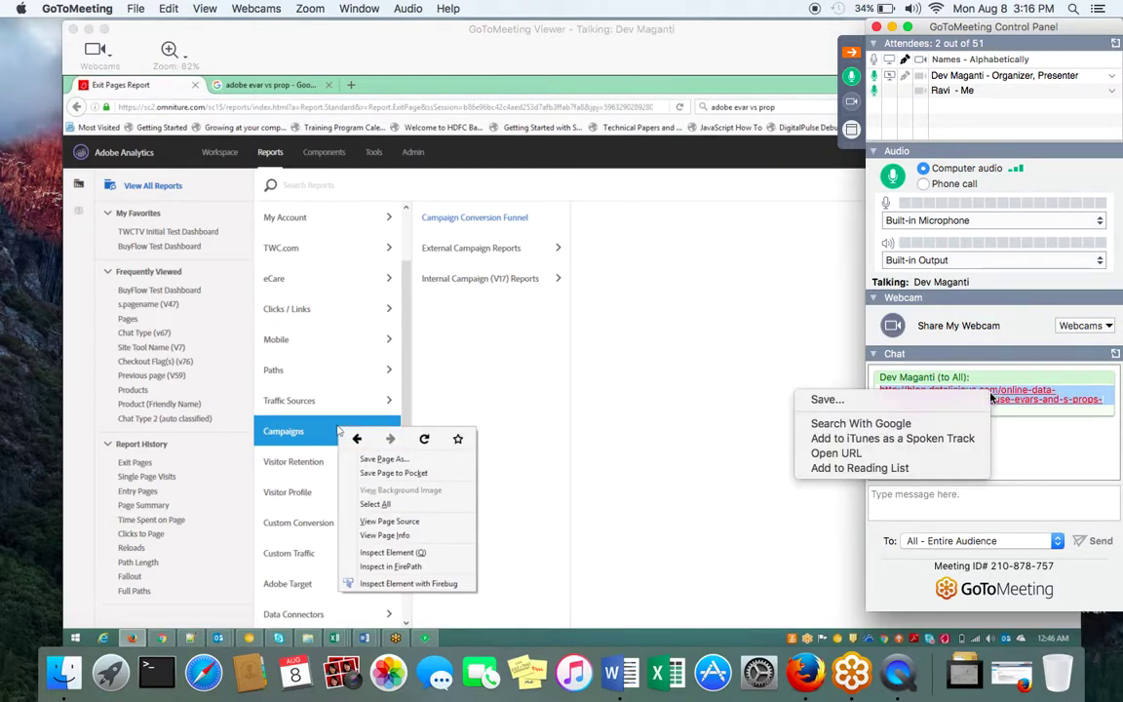
left_click(931, 429)
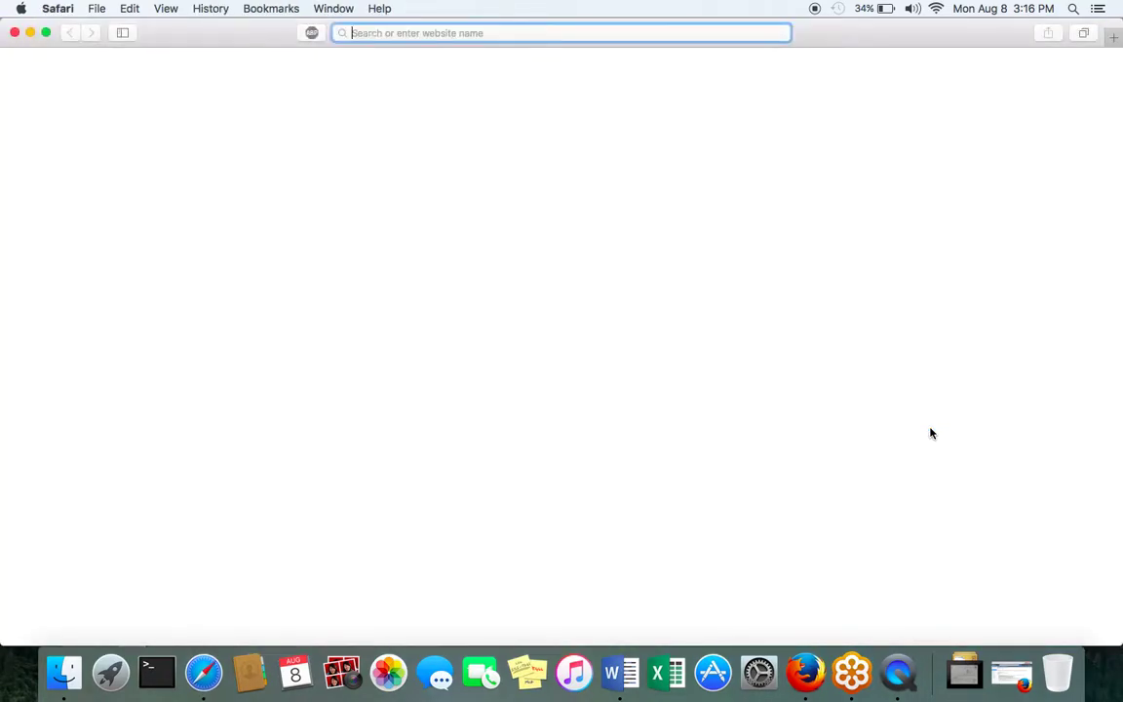
left_click(30, 32)
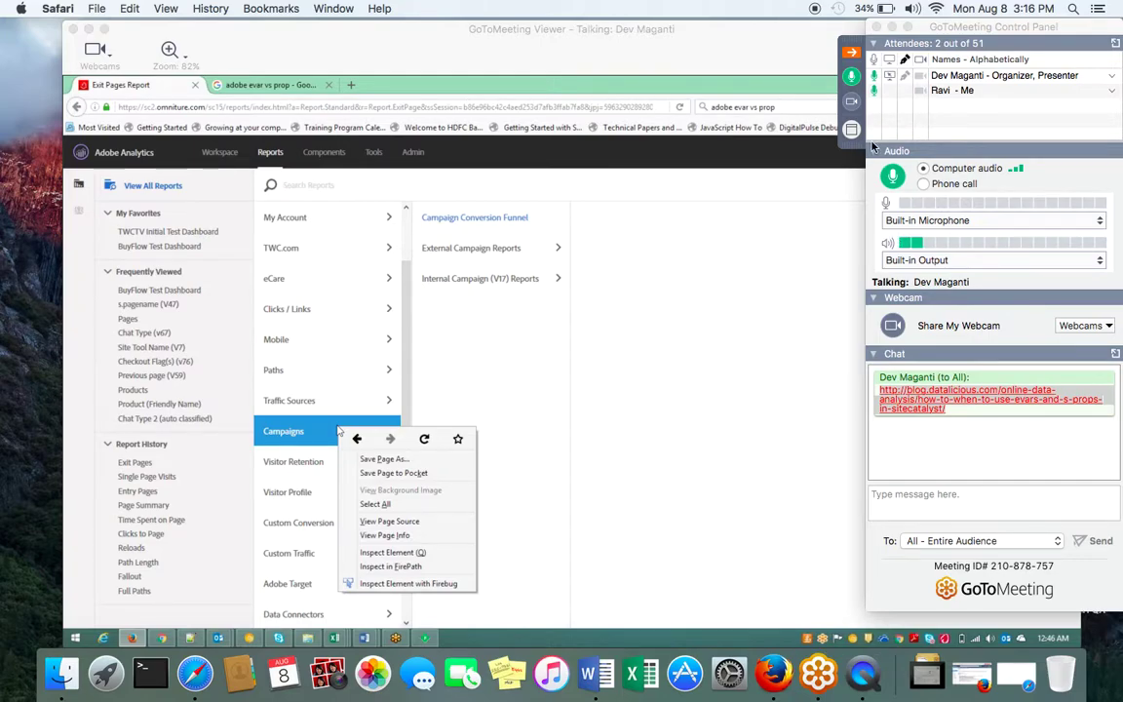
- Close the GoToMeeting control panel and confirm leaving the meeting
left_click(977, 29)
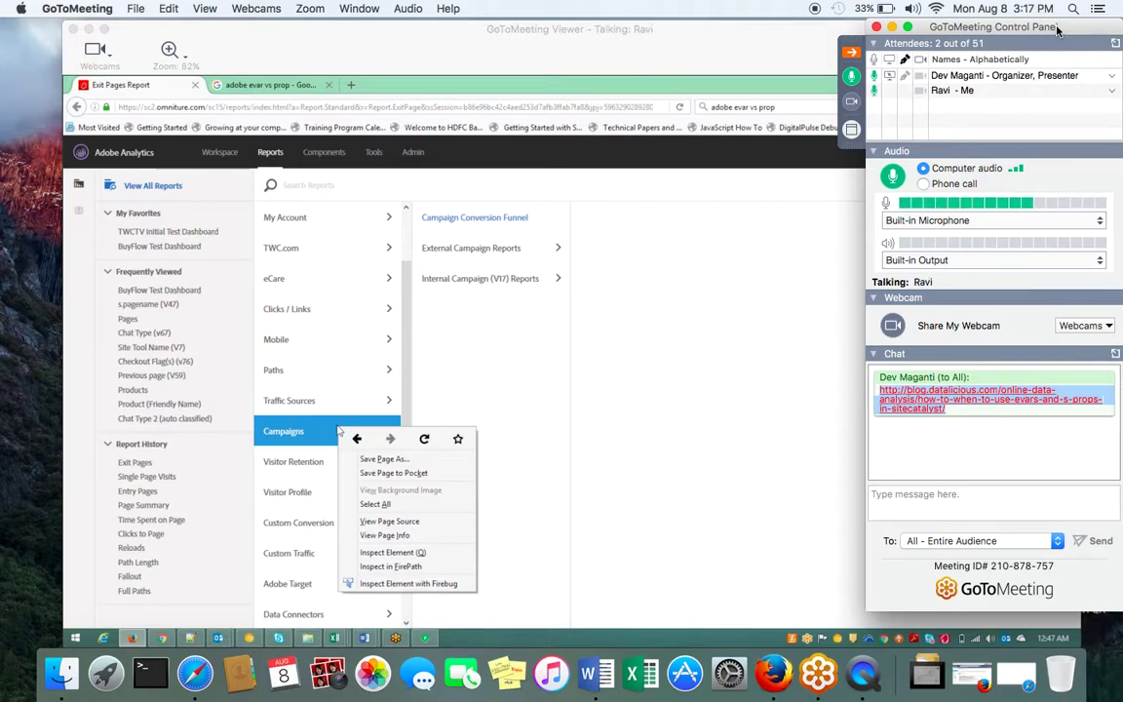
left_click(875, 28)
left_click(679, 243)
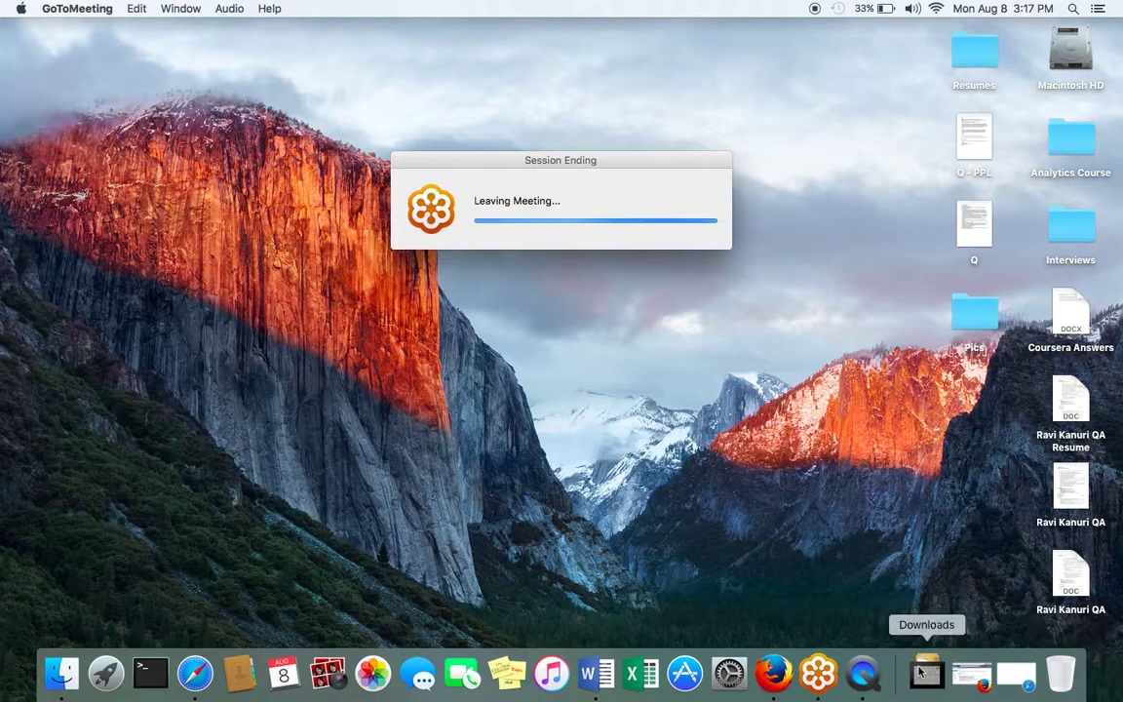
- Launch GoToMeeting again from the installed applications
left_click(824, 676)
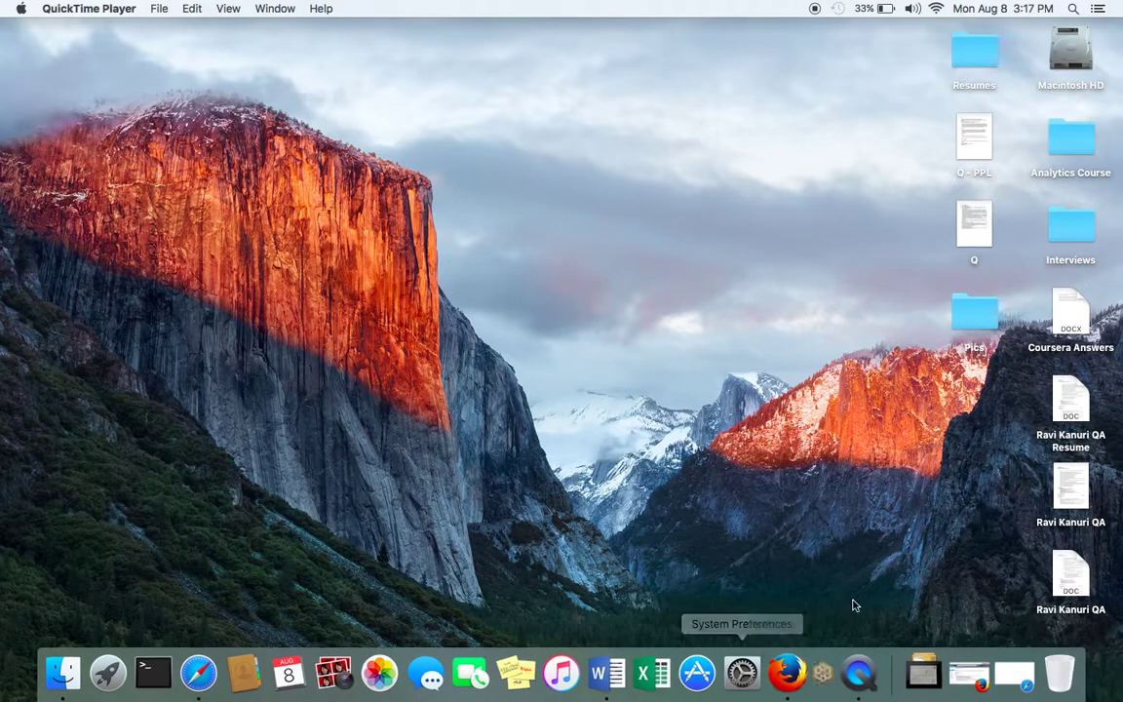
left_click(117, 680)
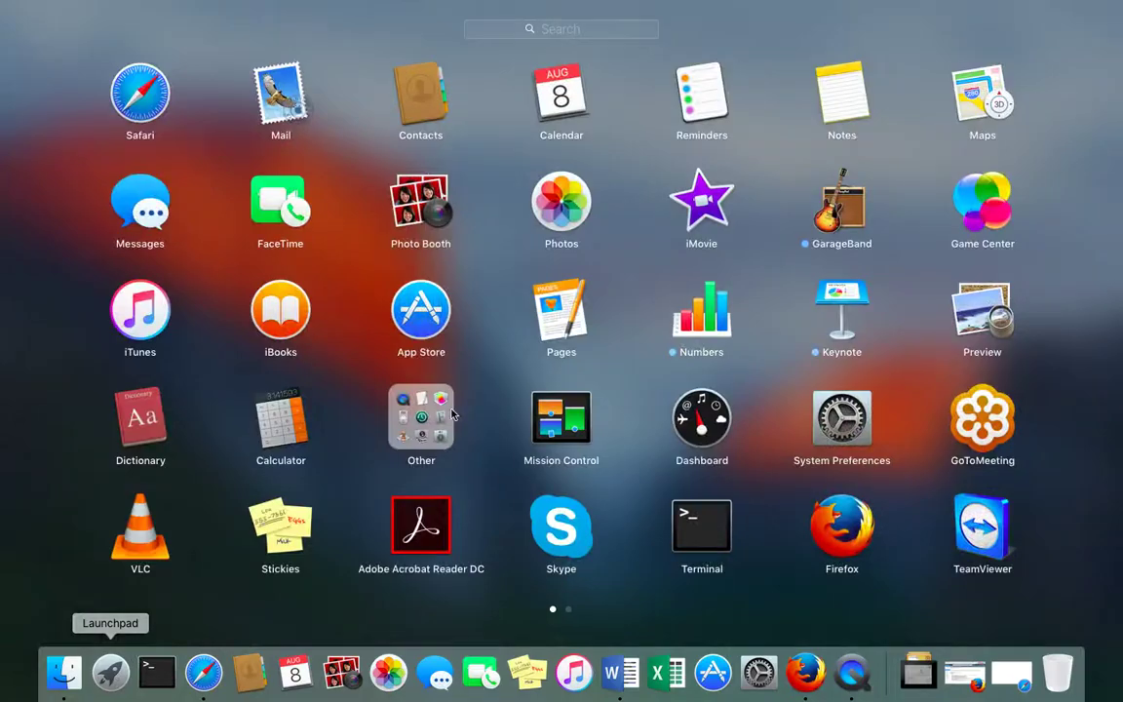
left_click(983, 419)
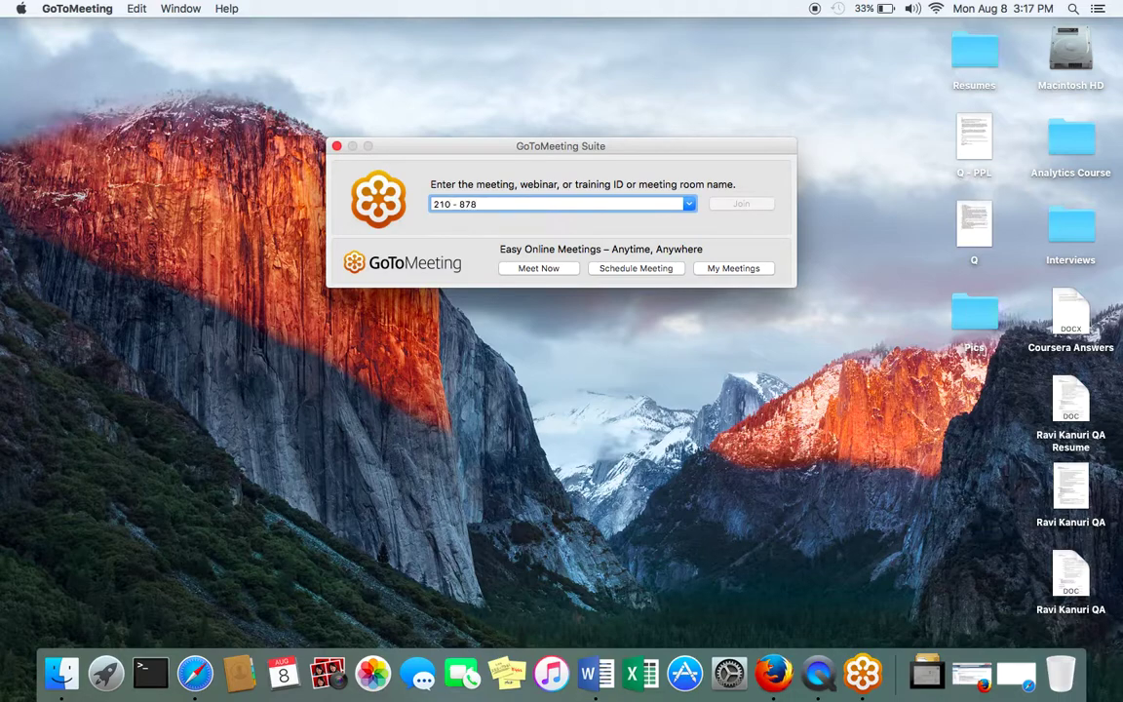
- Try twice to rejoin the session by its meeting ID, closing the join message after each attempt
type("57")
key("Return")
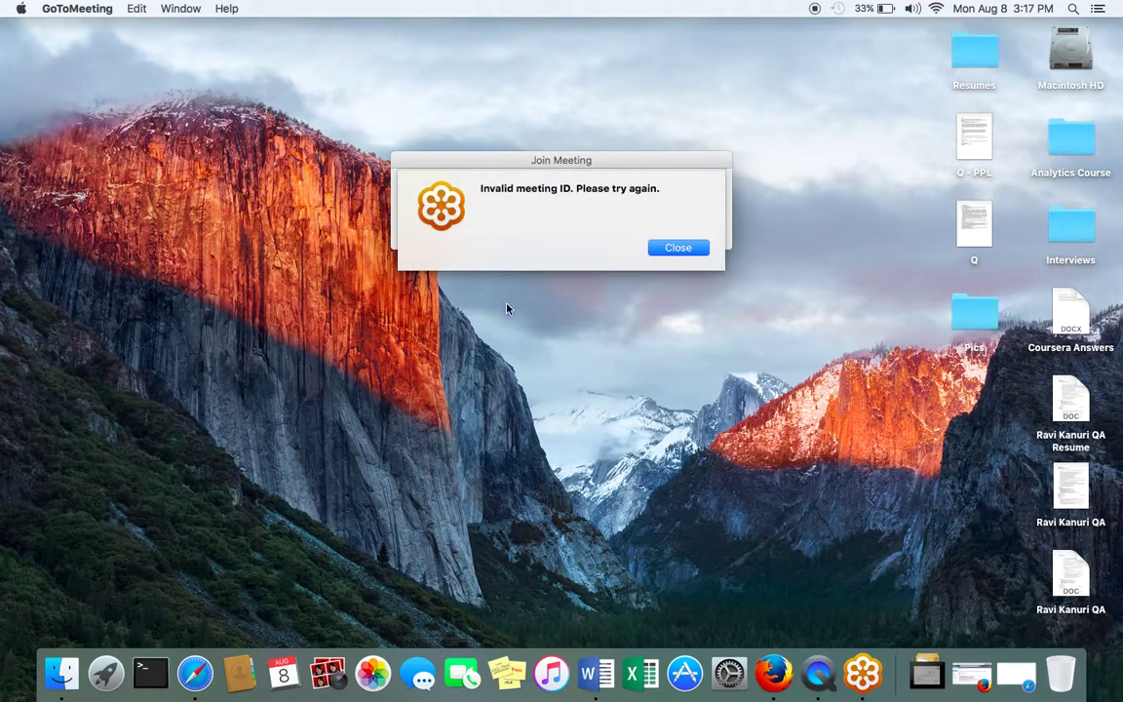
left_click(678, 249)
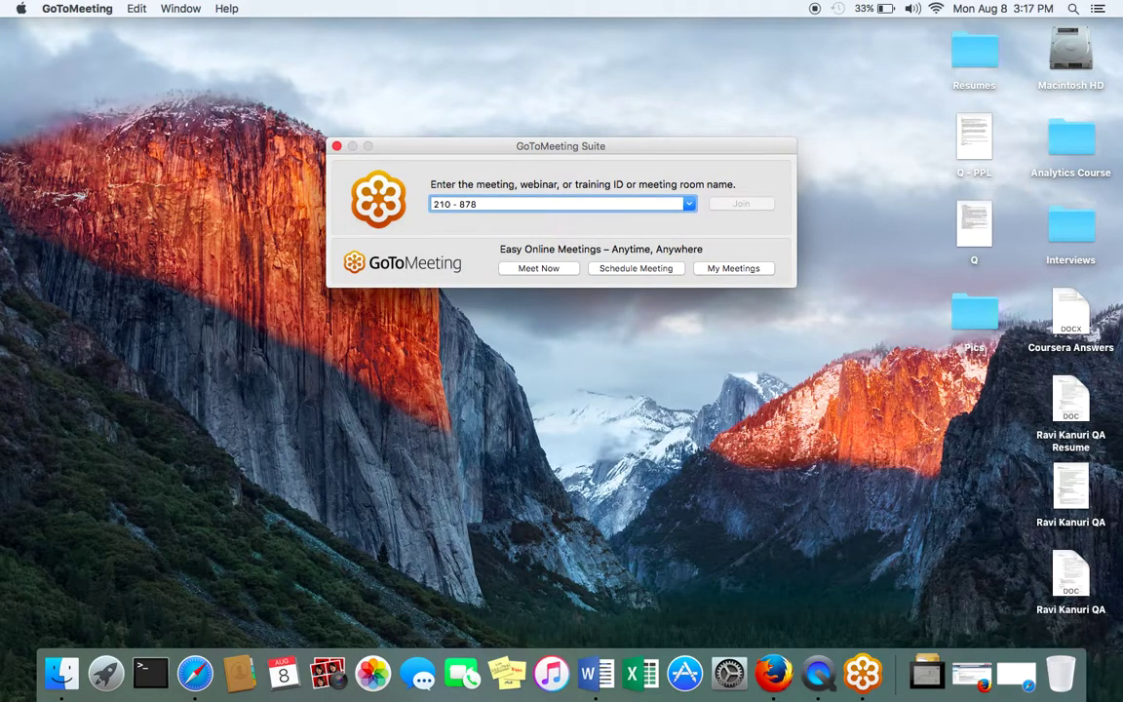
type("57")
key("Return")
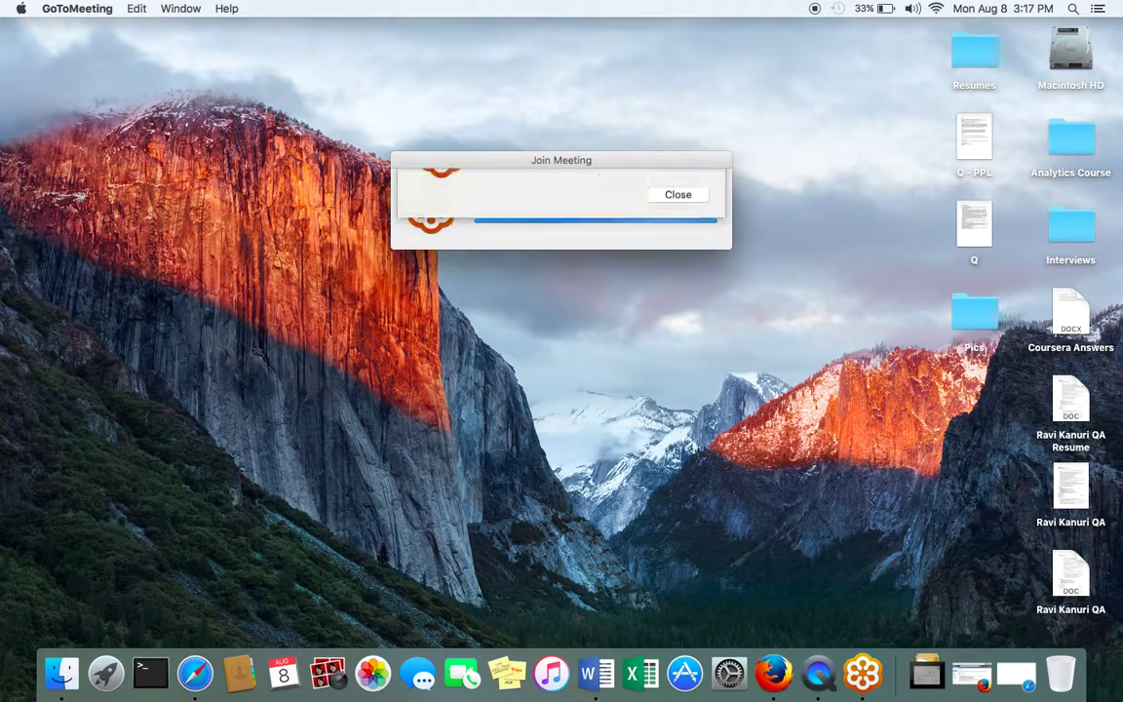
left_click(674, 248)
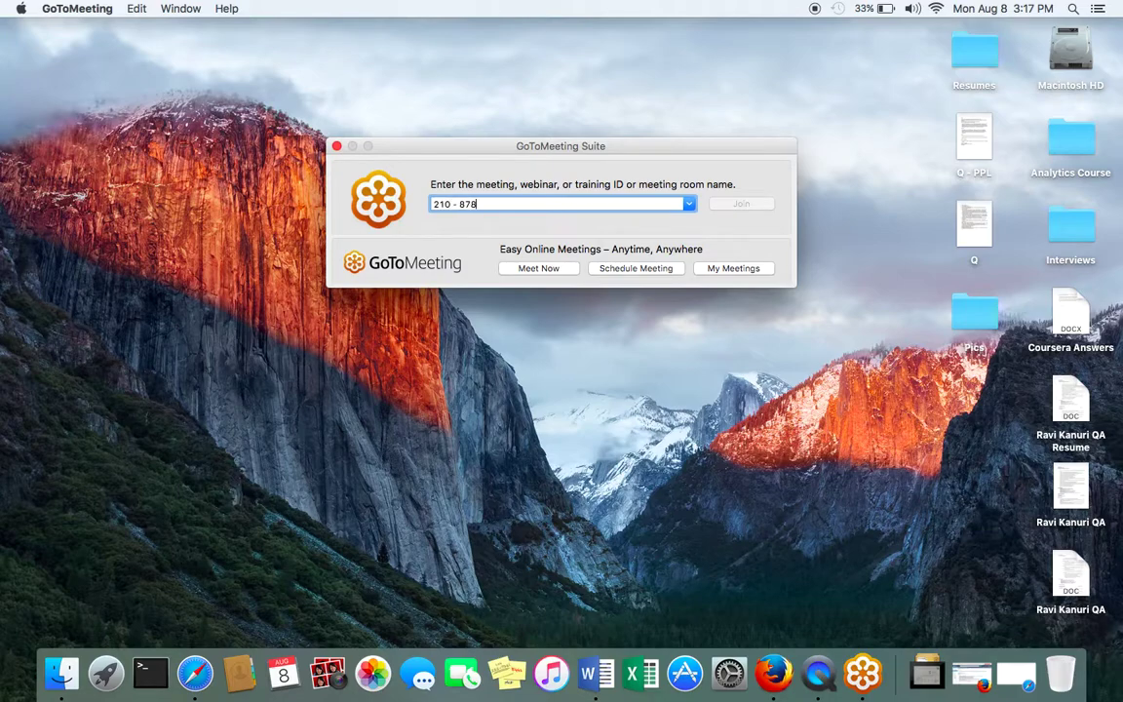
- Try once more to join the session by its meeting ID, and close the join message and the GoToMeeting window
type("757")
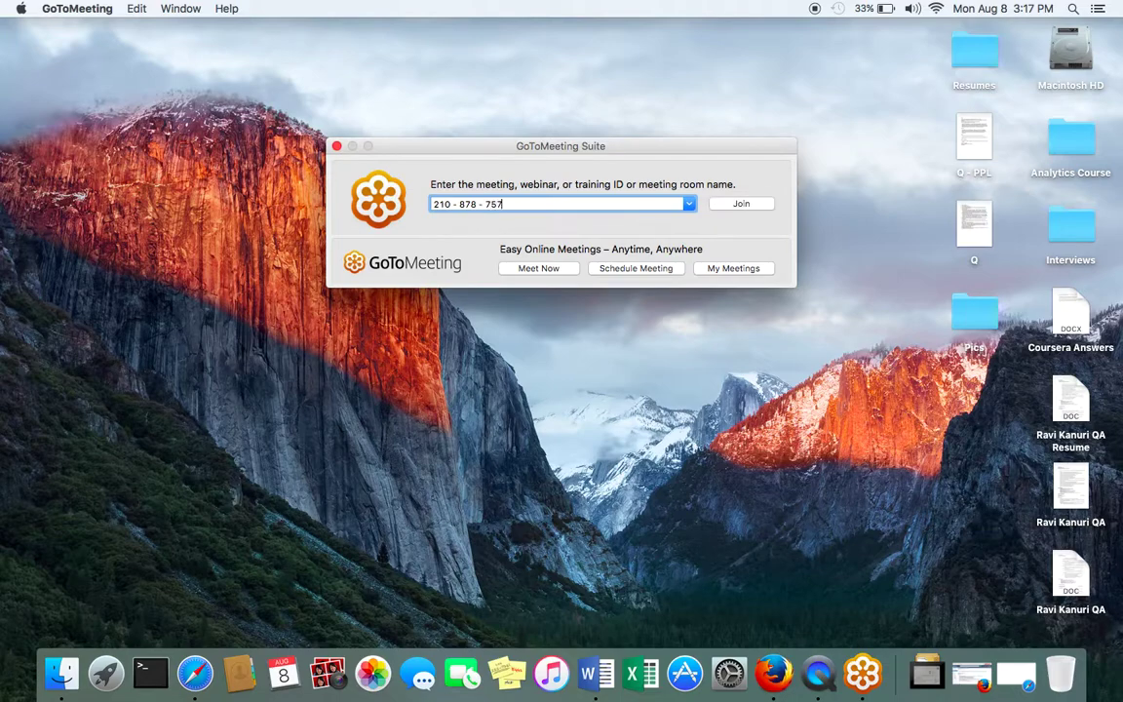
left_click(741, 203)
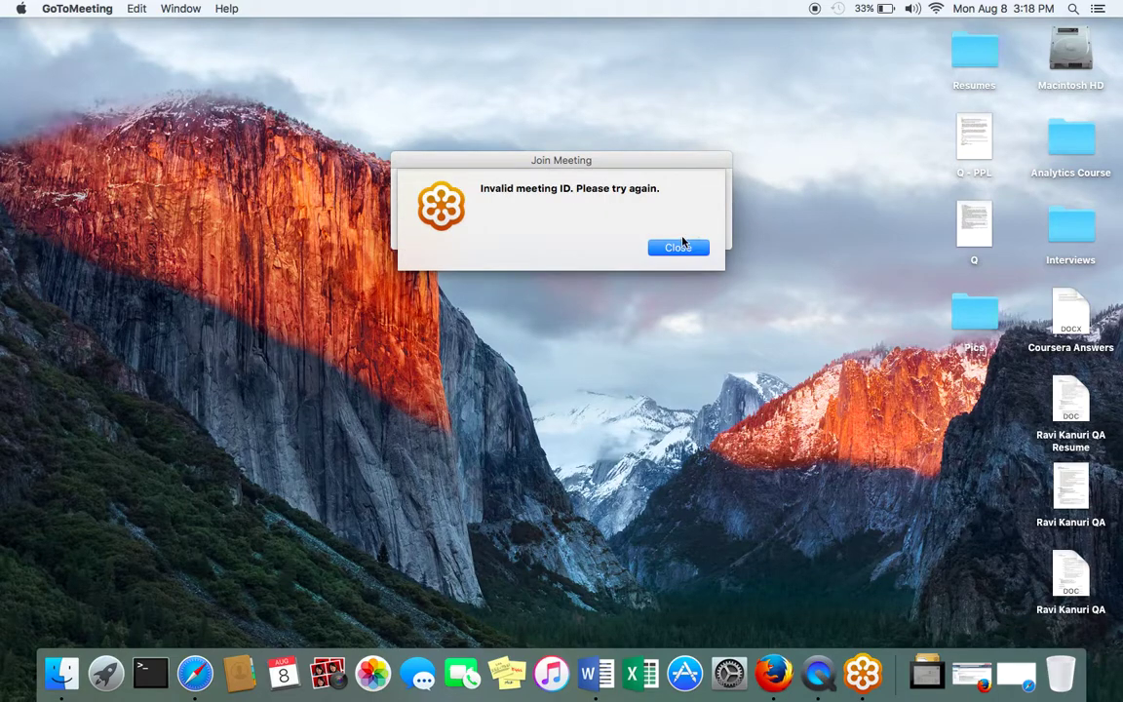
left_click(679, 243)
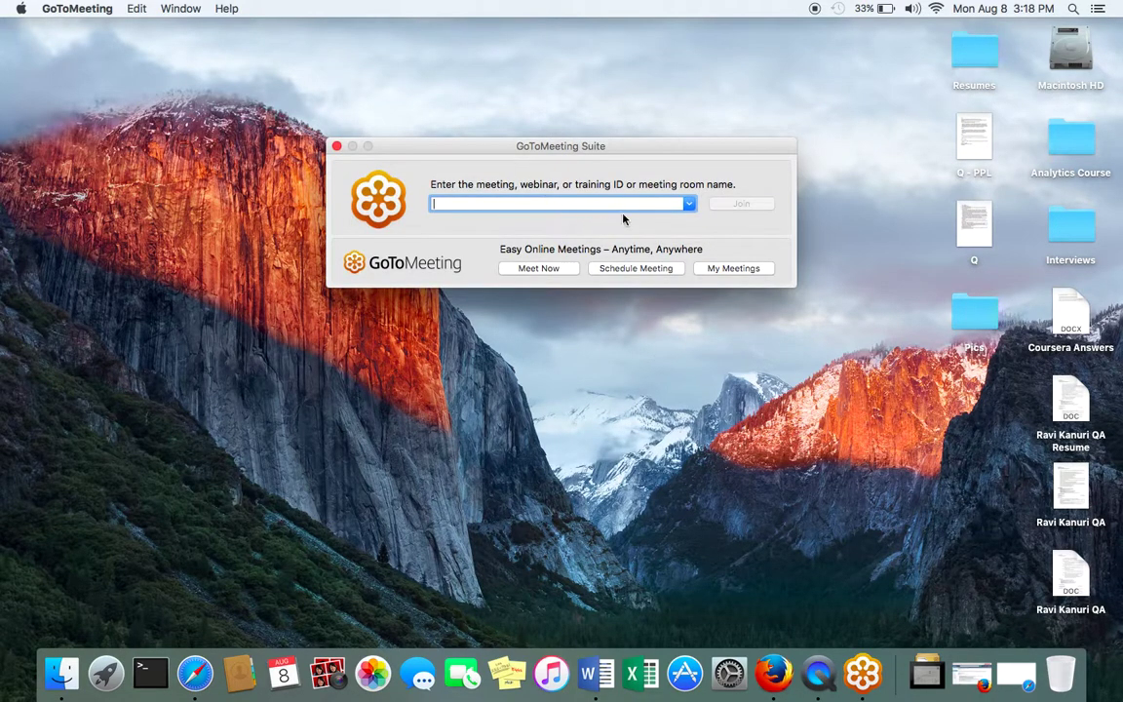
left_click(336, 146)
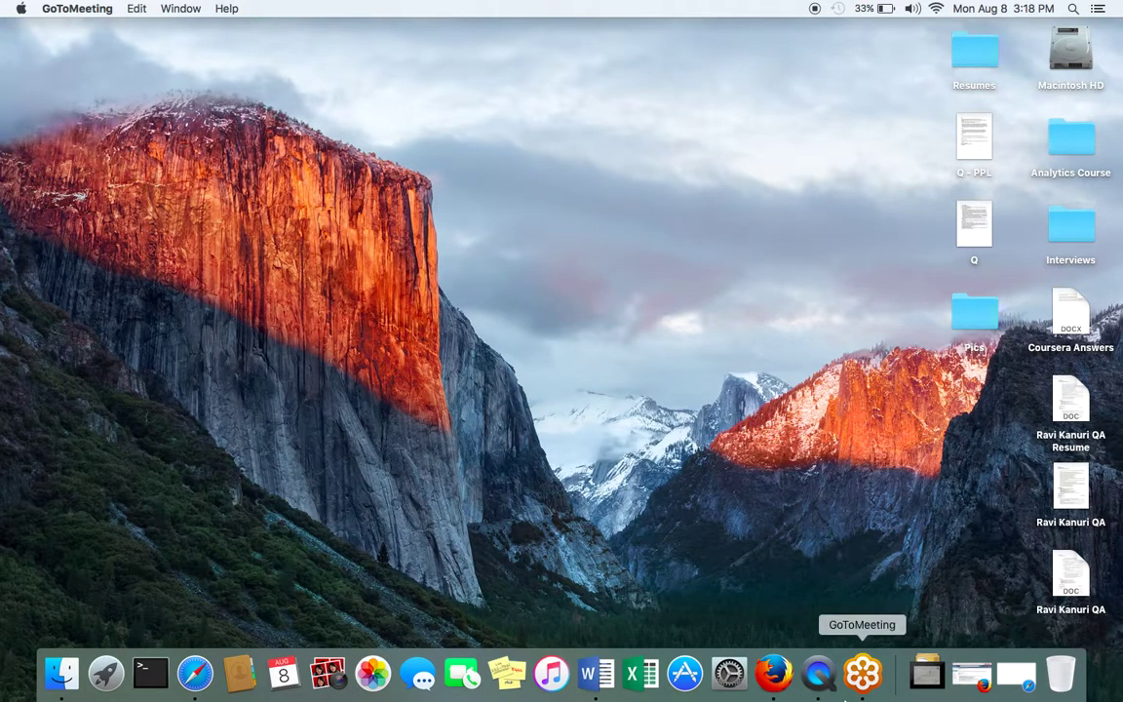
- Switch to QuickTime Player and quit it to bring up the save options for the screen recording
left_click(818, 673)
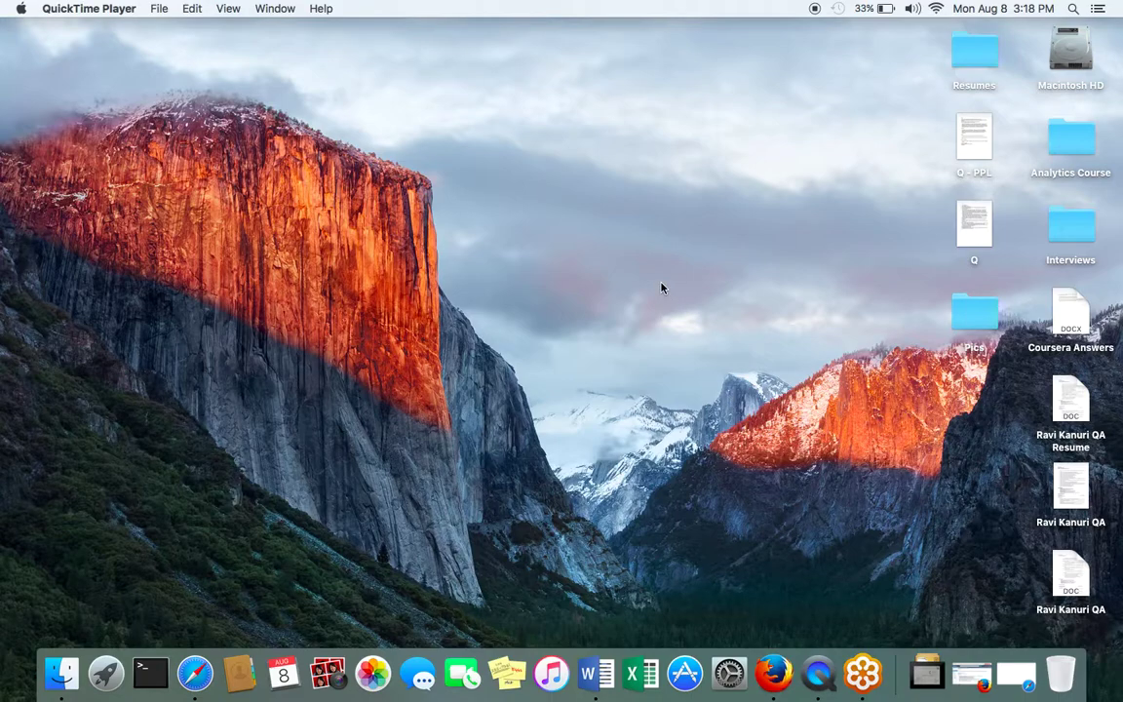
left_click(125, 8)
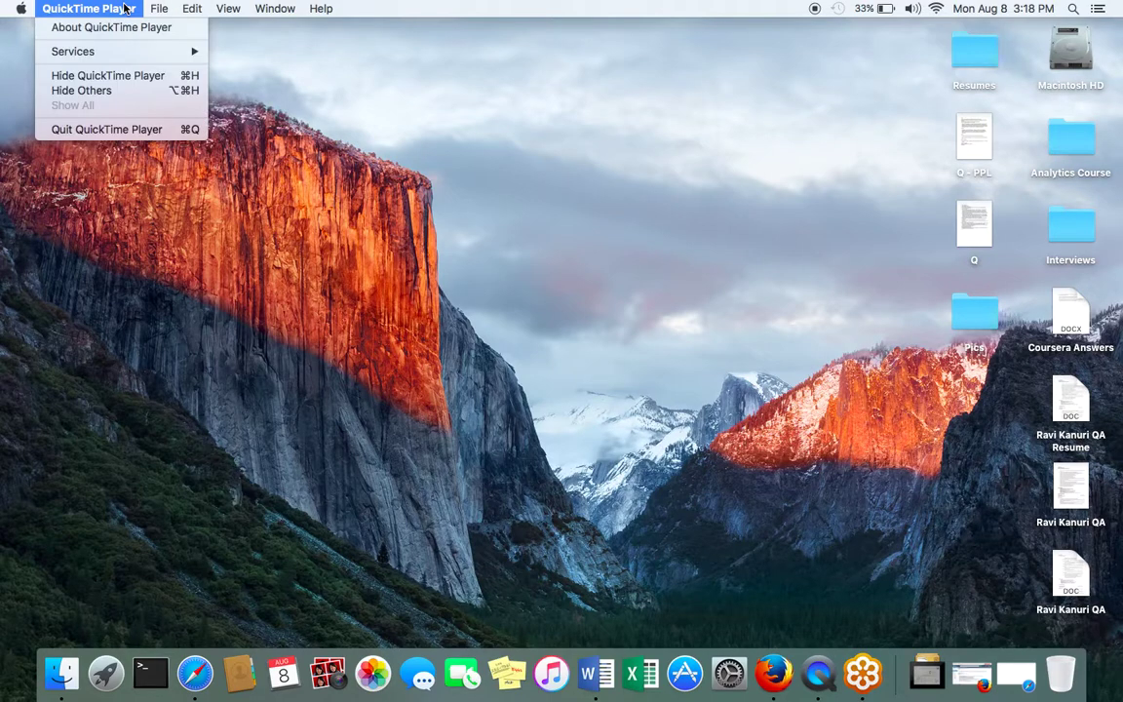
left_click(125, 128)
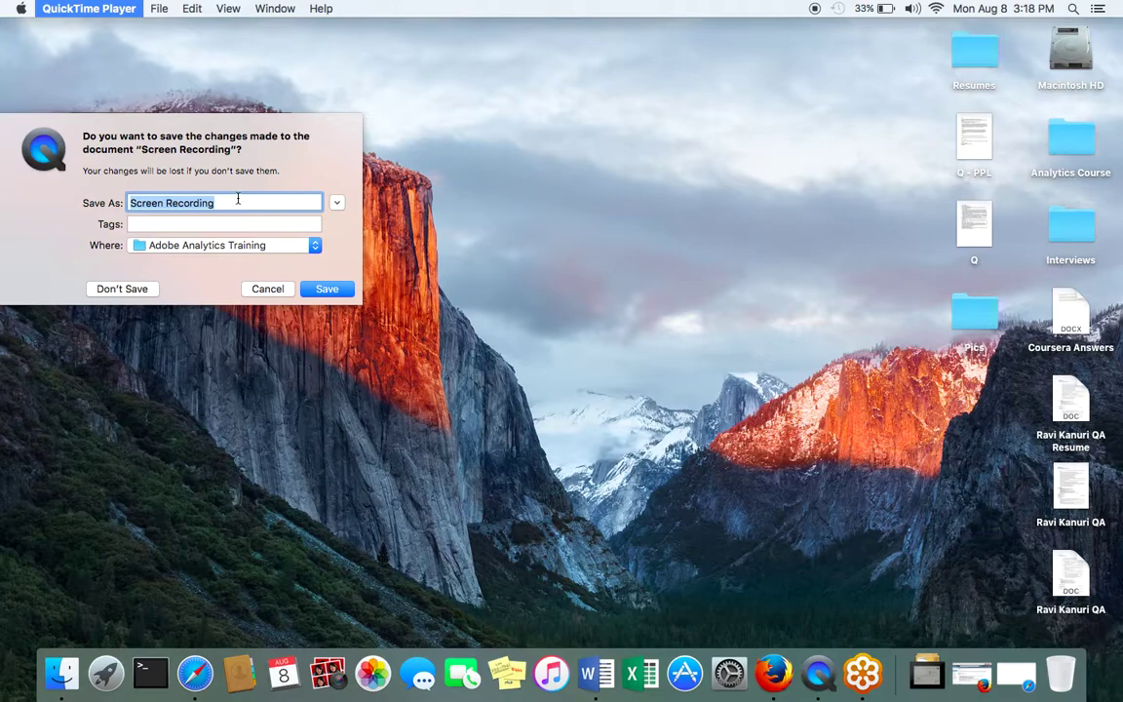
- Check the existing recording names in Analytics Course > Adobe Analytics Training, close the folder window, and return to the recording's file name
double_click(1070, 173)
left_click(429, 162)
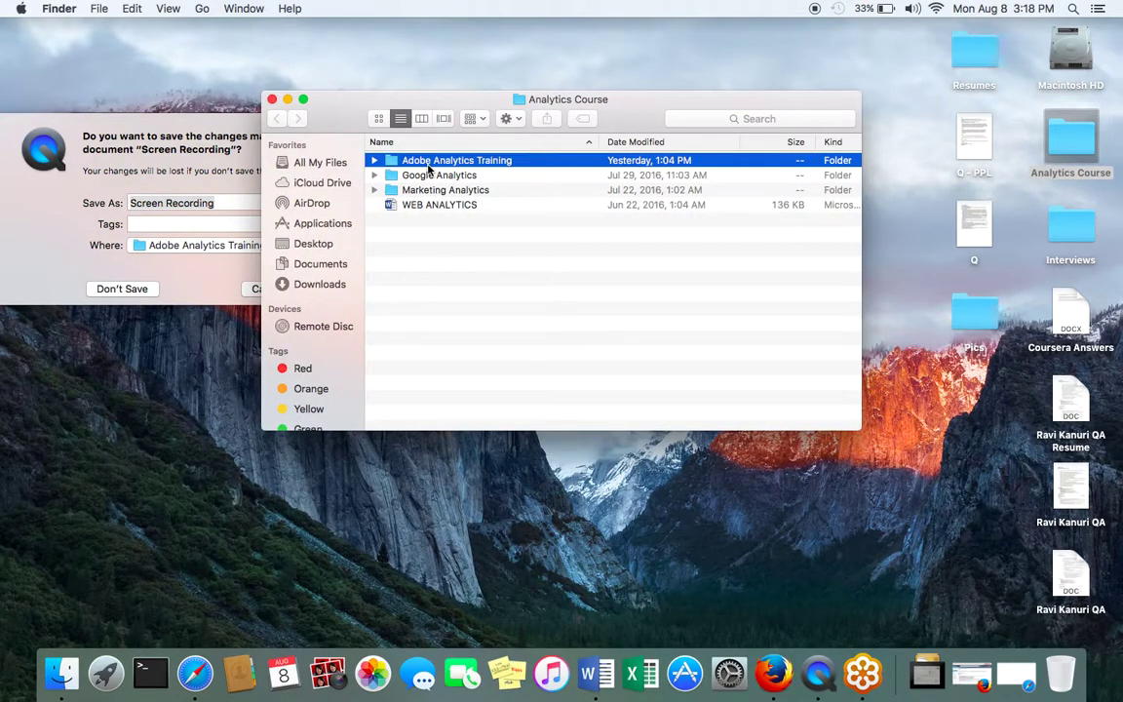
double_click(428, 162)
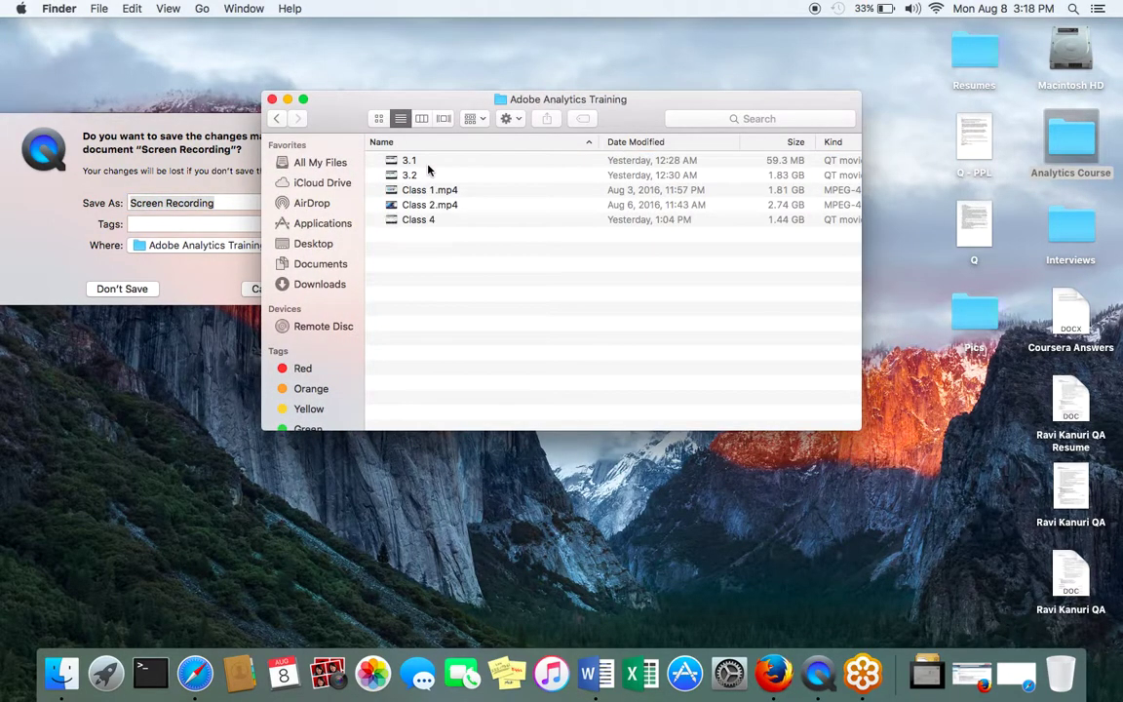
left_click(272, 100)
left_click(240, 207)
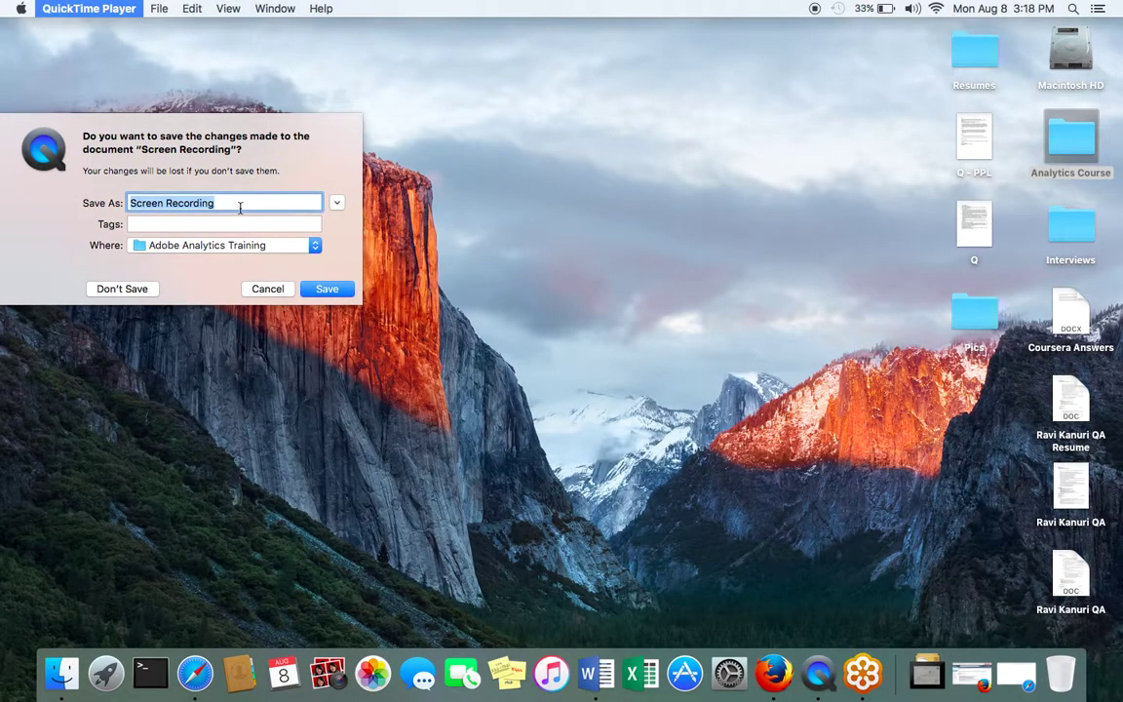